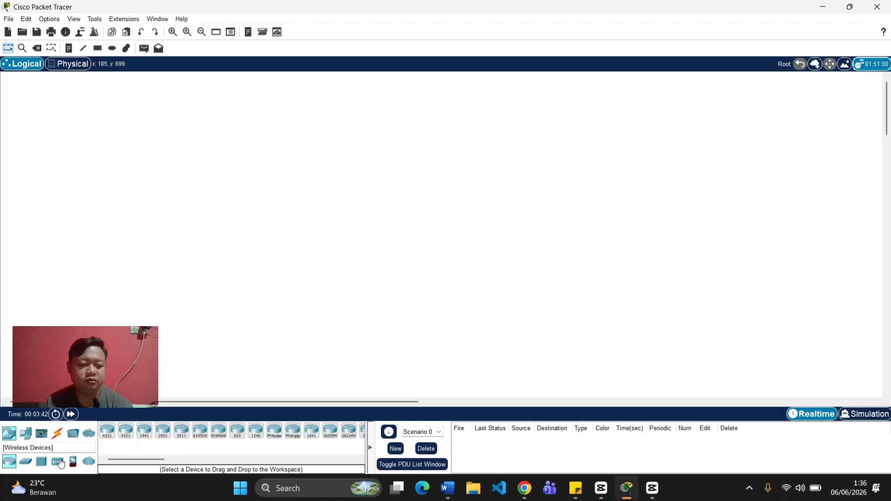
# - Place four 2960 switches in a diamond layout and slightly adjust the two side switches
pyautogui.click(26, 434)
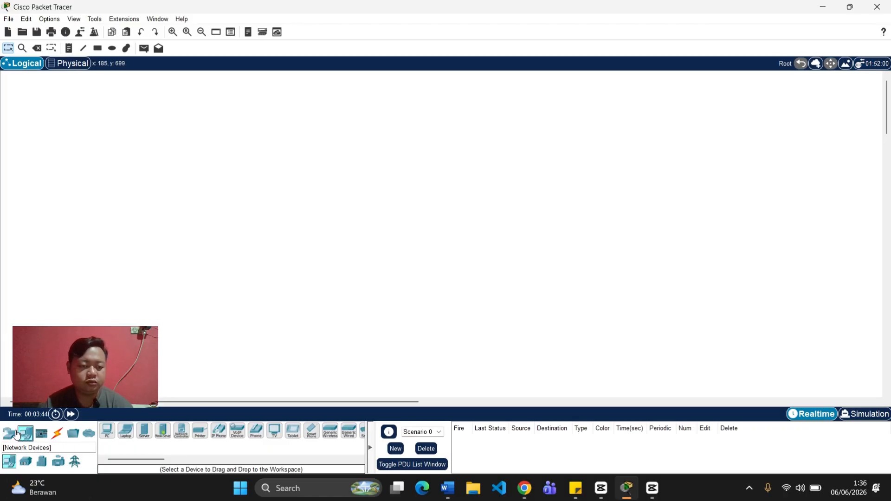
pyautogui.click(9, 434)
pyautogui.click(25, 461)
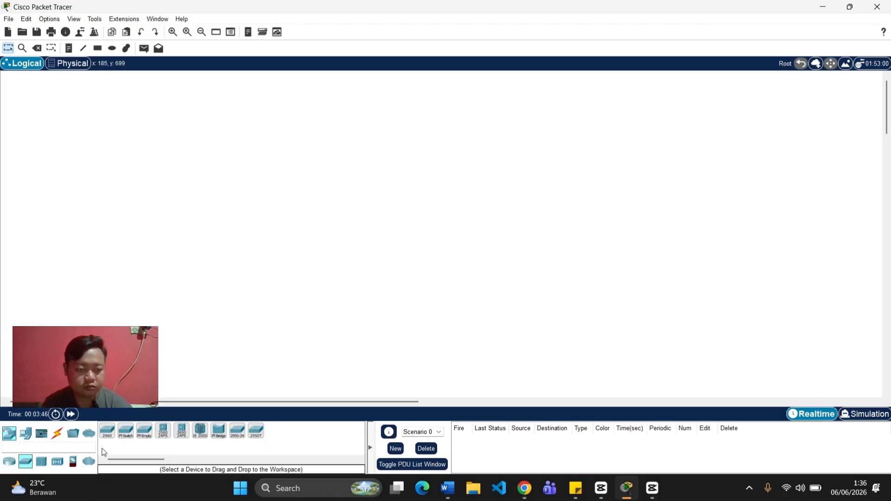
pyautogui.click(380, 284)
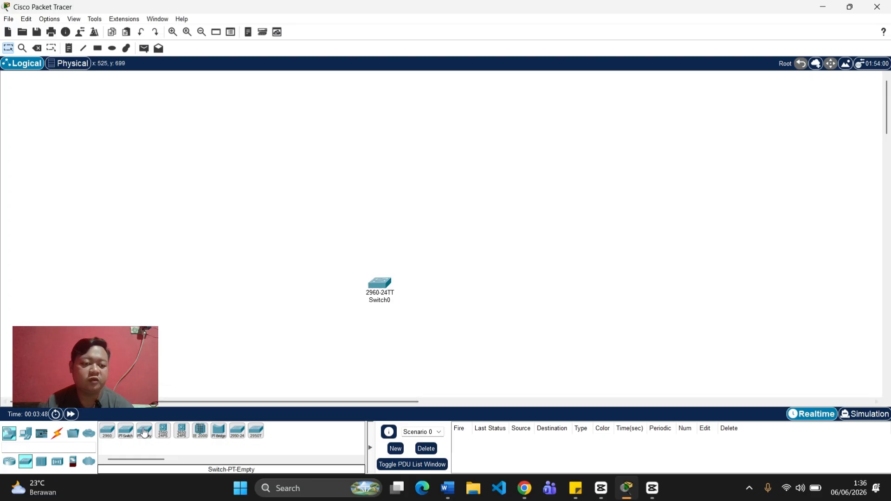
pyautogui.click(107, 430)
pyautogui.click(377, 175)
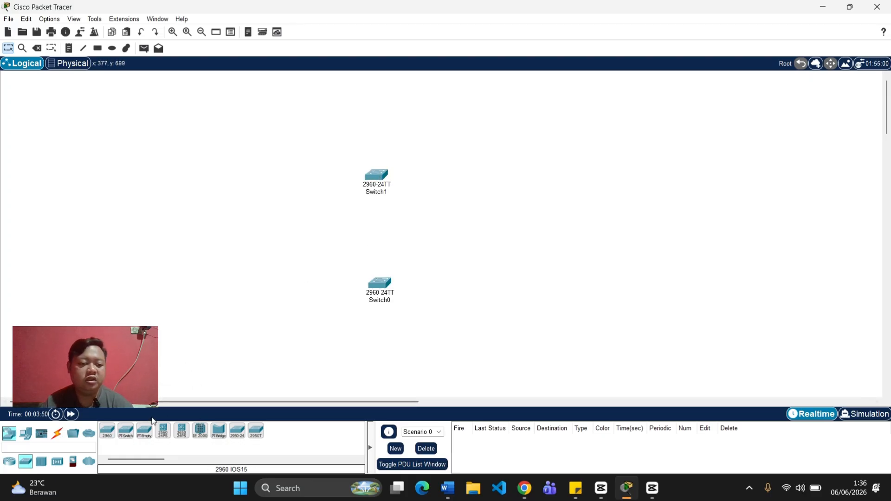
pyautogui.click(107, 430)
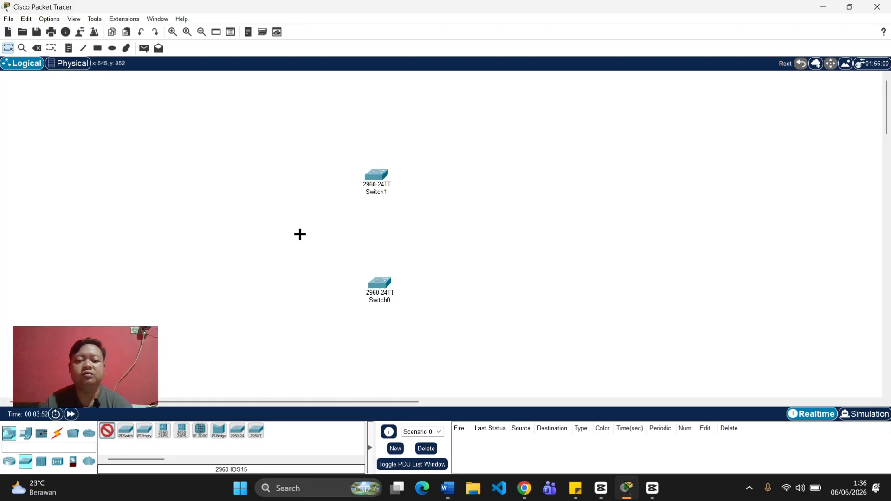
pyautogui.click(300, 234)
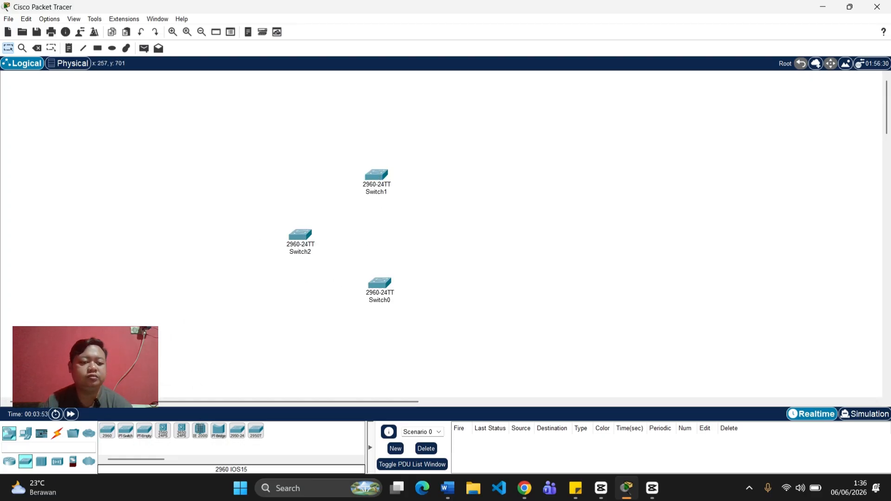
pyautogui.click(430, 222)
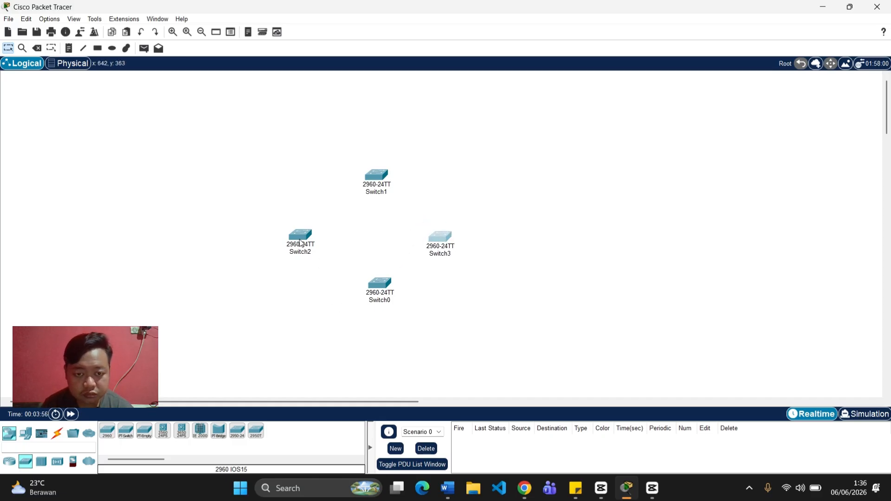
pyautogui.moveTo(301, 238); pyautogui.dragTo(306, 234)
pyautogui.moveTo(449, 245); pyautogui.dragTo(450, 234)
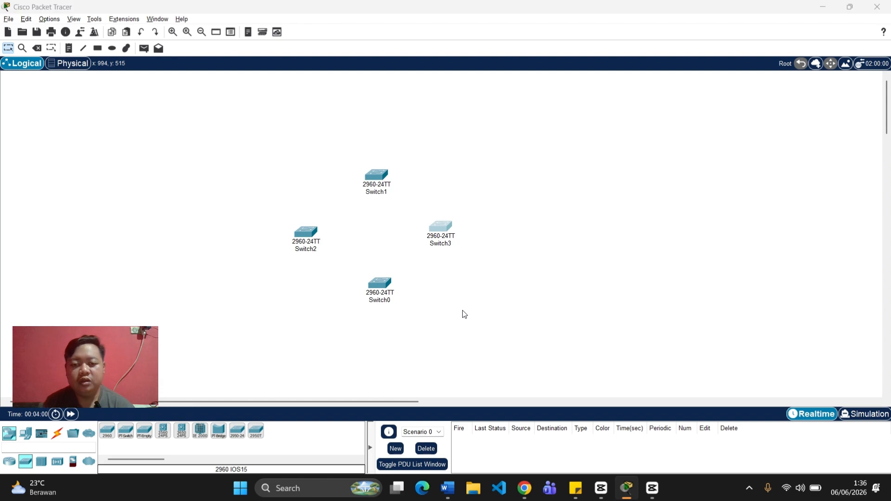
# - Consult the topology diagram in M5.pdf in the browser, and rearrange the diamond with Switch0 at its top and Switch1 at its bottom
pyautogui.hotkey('alt', 'Tab')
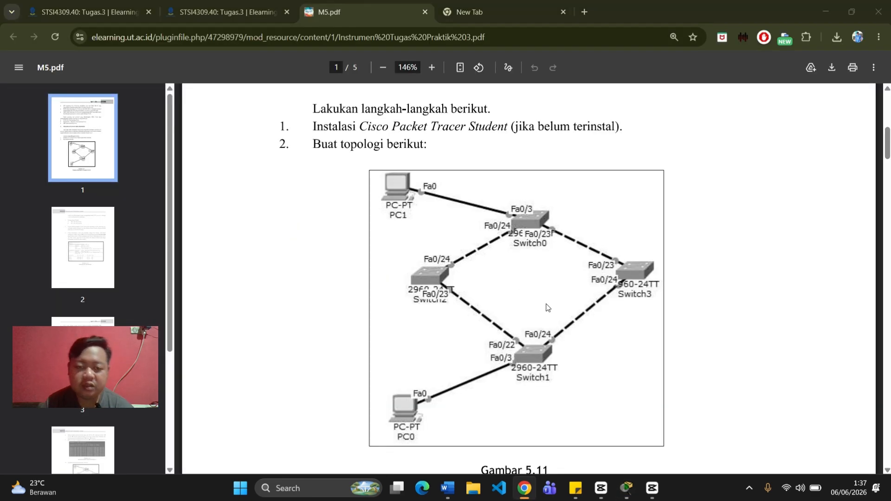
pyautogui.hotkey('alt', 'Tab')
pyautogui.moveTo(379, 173); pyautogui.dragTo(317, 343)
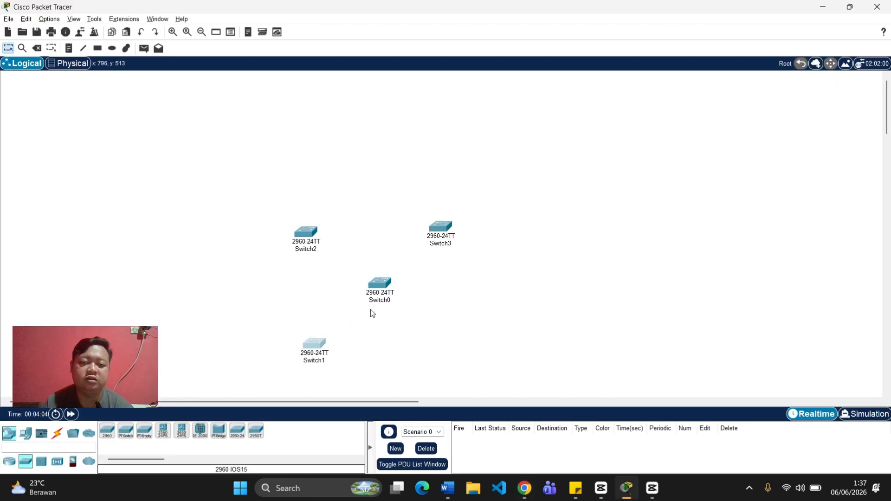
pyautogui.moveTo(384, 288); pyautogui.dragTo(375, 160)
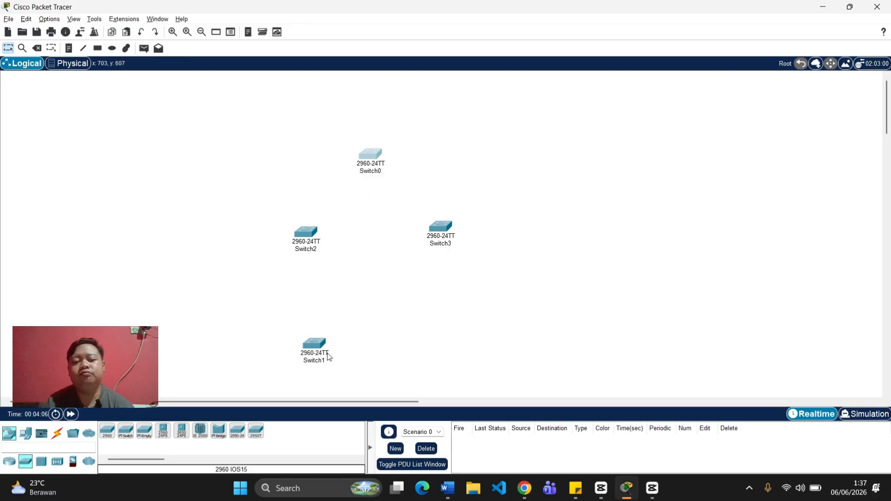
pyautogui.moveTo(317, 345); pyautogui.dragTo(378, 295)
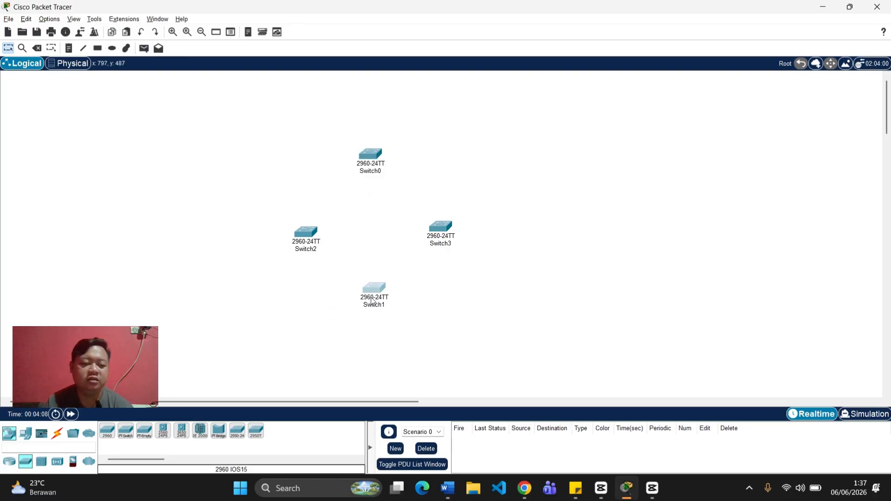
# - Connect FastEthernet0/24 on Switch1 to FastEthernet0/24 on Switch3 with a Copper Cross-Over cable
pyautogui.click(57, 433)
pyautogui.click(163, 430)
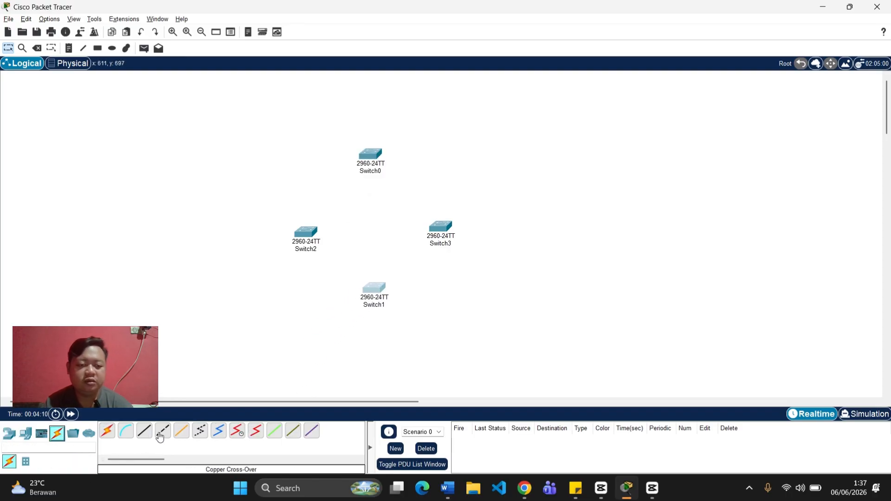
pyautogui.click(376, 292)
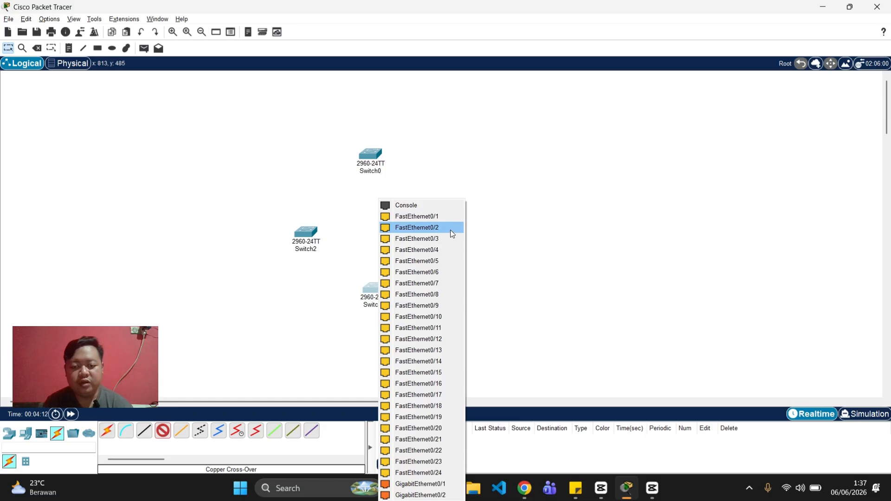
pyautogui.click(450, 470)
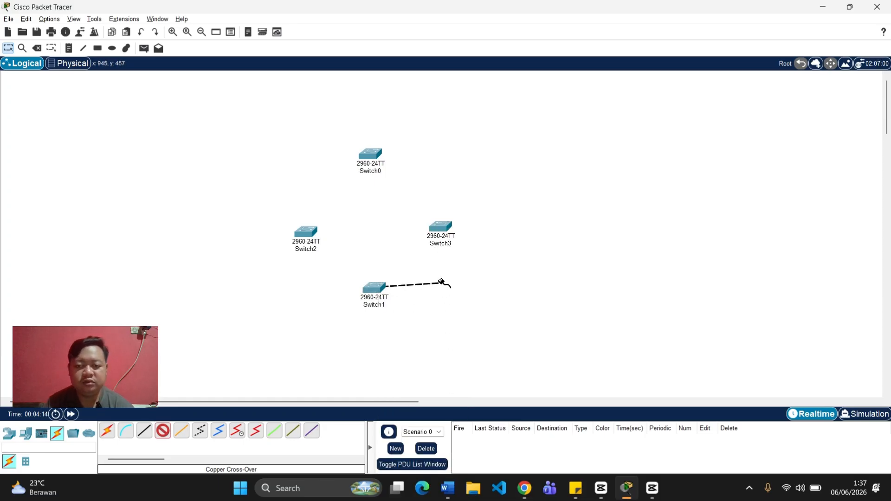
pyautogui.click(440, 232)
pyautogui.click(469, 278)
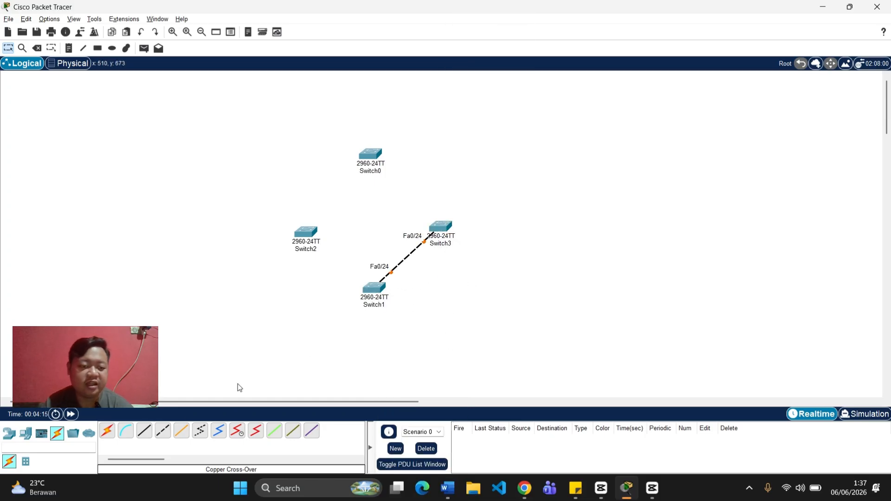
# - Connect FastEthernet0/23 on Switch3 to FastEthernet0/23 on Switch0 with a Copper Cross-Over cable
pyautogui.click(442, 225)
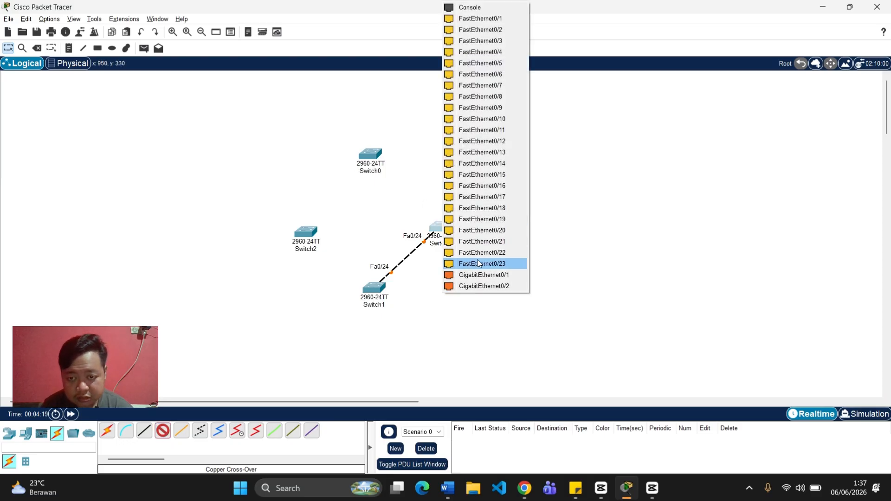
pyautogui.click(479, 263)
pyautogui.click(369, 154)
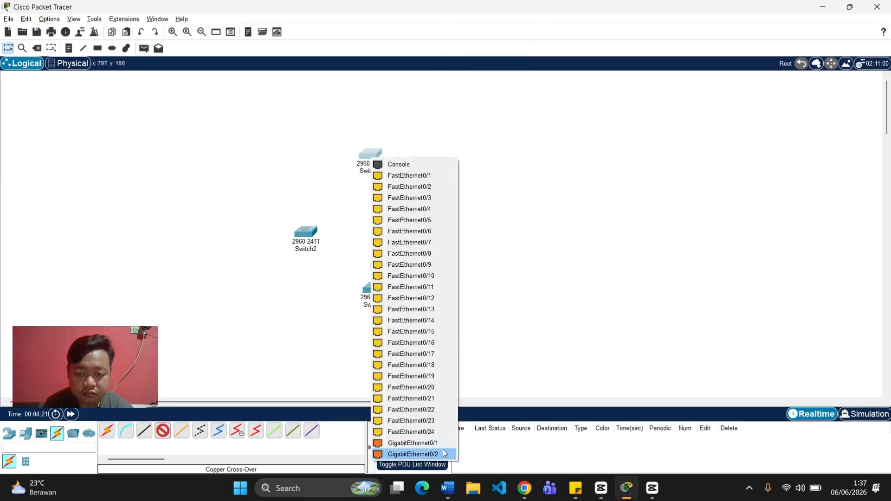
pyautogui.click(445, 422)
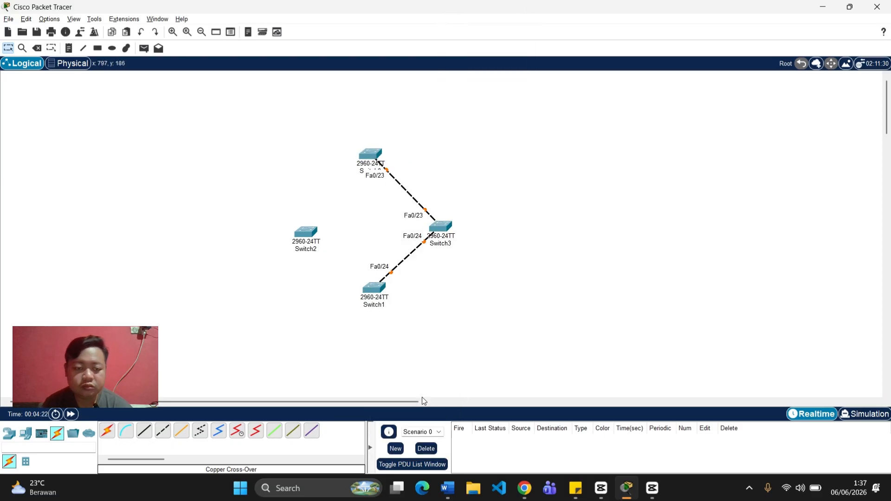
# - Connect FastEthernet0/24 on Switch0 to FastEthernet0/24 on Switch2 with a Copper Cross-Over cable
pyautogui.click(164, 436)
pyautogui.click(369, 154)
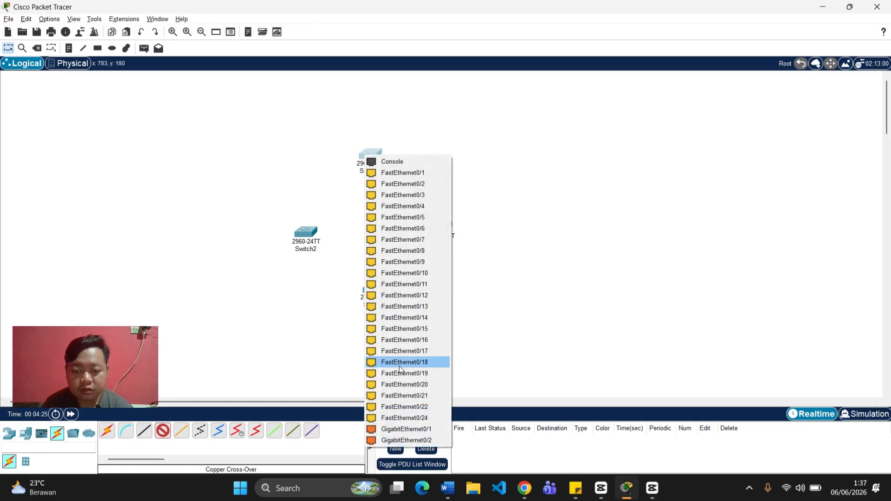
pyautogui.click(414, 419)
pyautogui.click(305, 232)
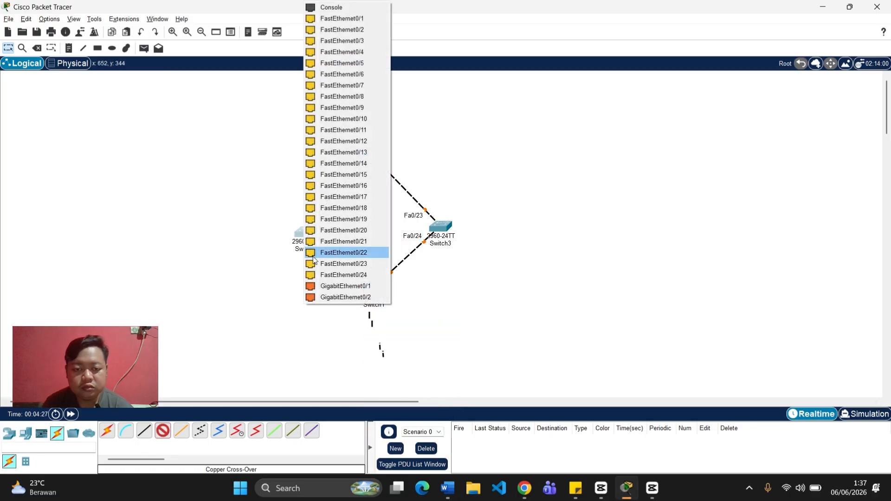
pyautogui.click(345, 273)
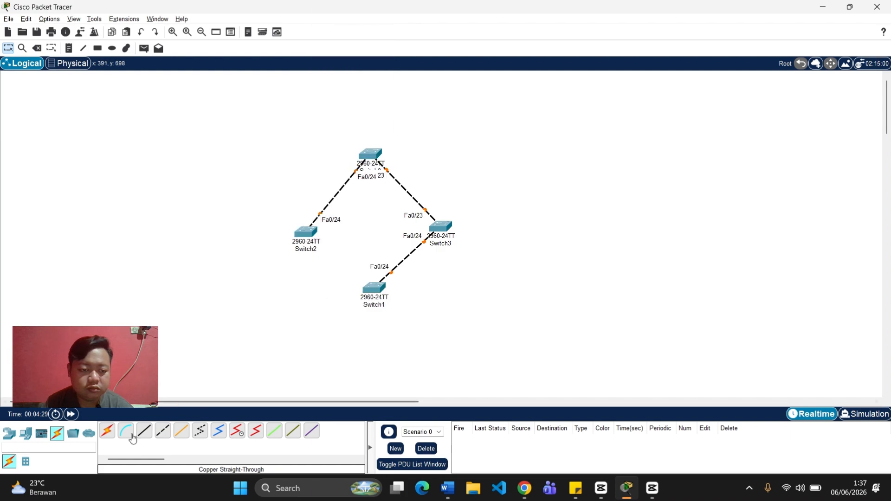
# - Connect FastEthernet0/23 on Switch2 to FastEthernet0/22 on Switch1 with a Copper Cross-Over cable, and change the Switch1 end to FastEthernet0/23
pyautogui.click(163, 432)
pyautogui.click(305, 235)
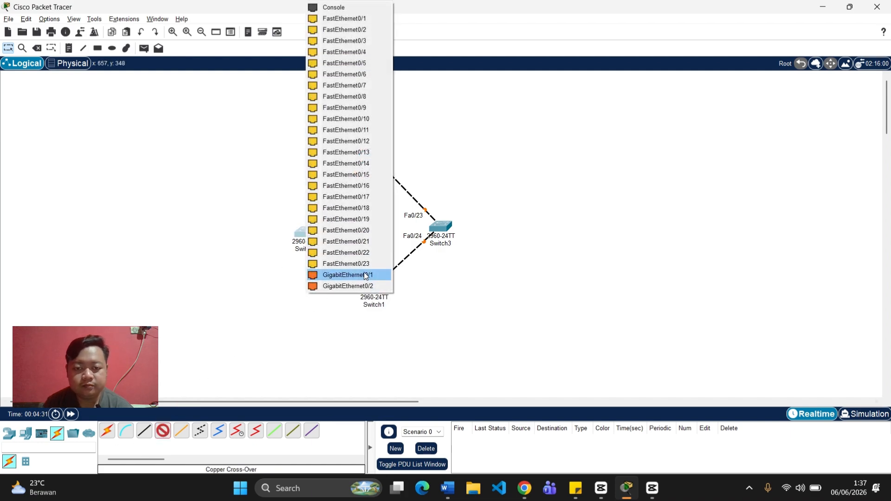
pyautogui.click(348, 274)
pyautogui.click(376, 290)
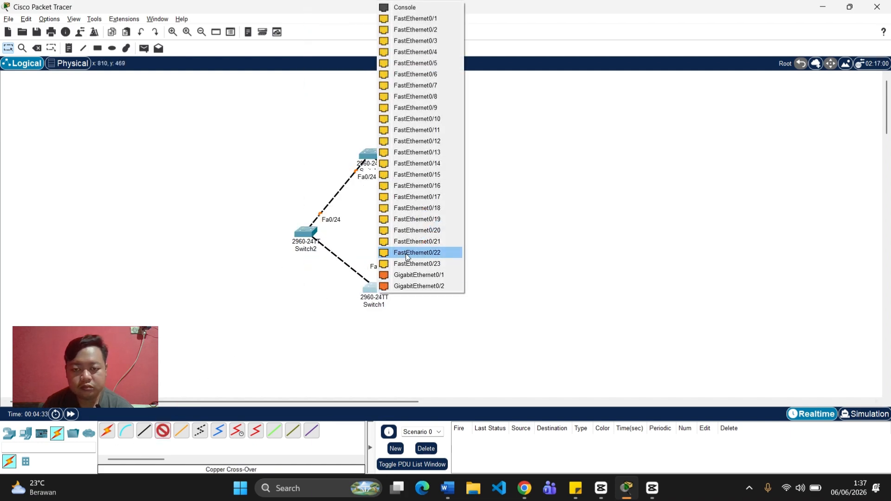
pyautogui.click(406, 253)
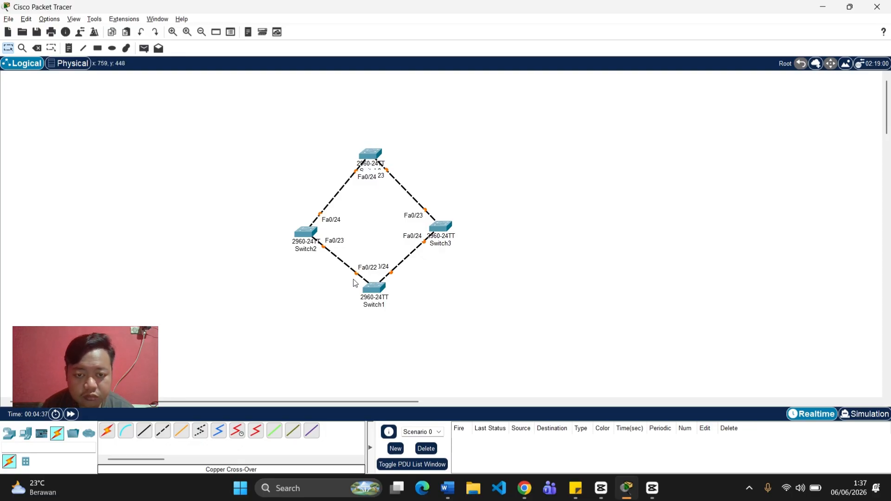
pyautogui.click(374, 291)
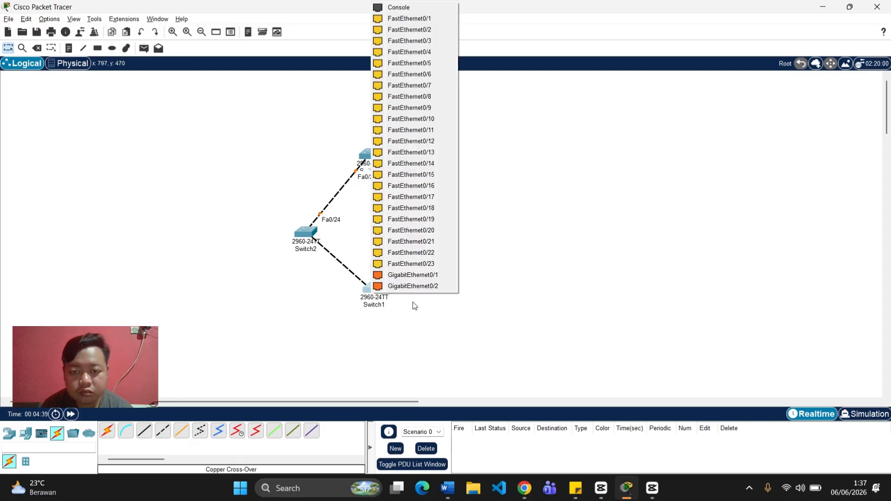
pyautogui.click(427, 263)
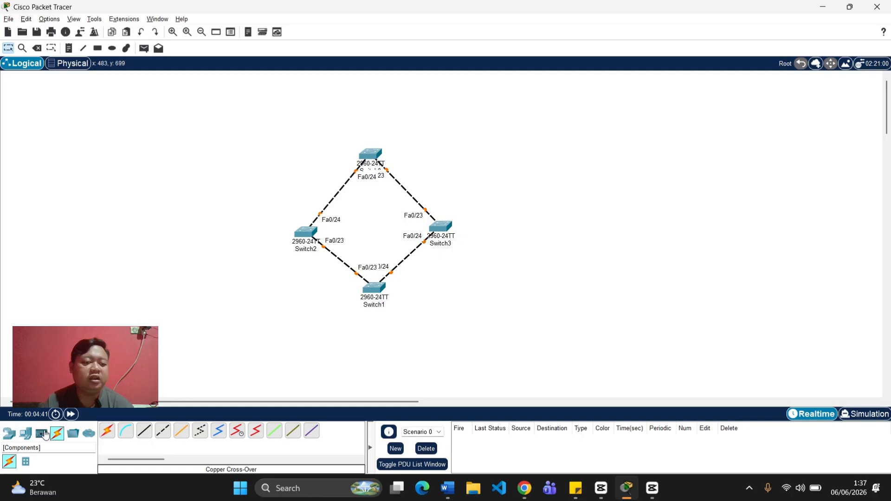
# - Add two PCs, one above left and one below right of the switch ring, and shift Switch2 and Switch0 slightly upward
pyautogui.click(25, 432)
pyautogui.click(107, 430)
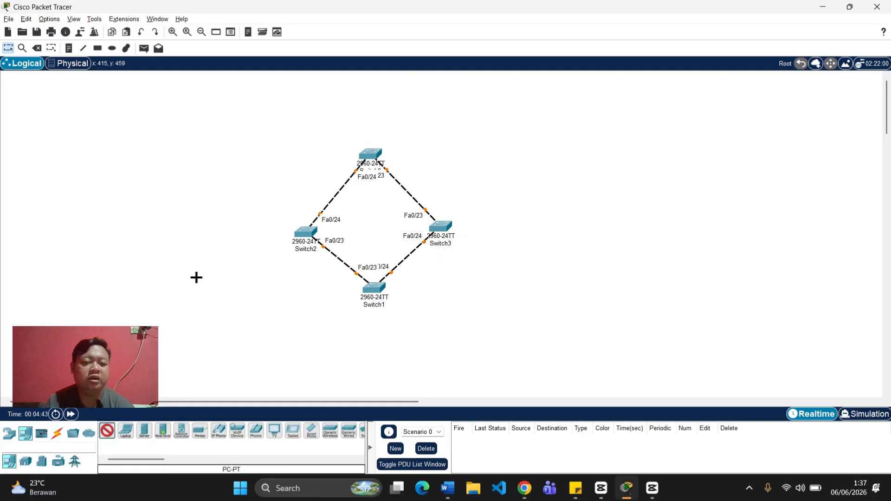
pyautogui.click(217, 144)
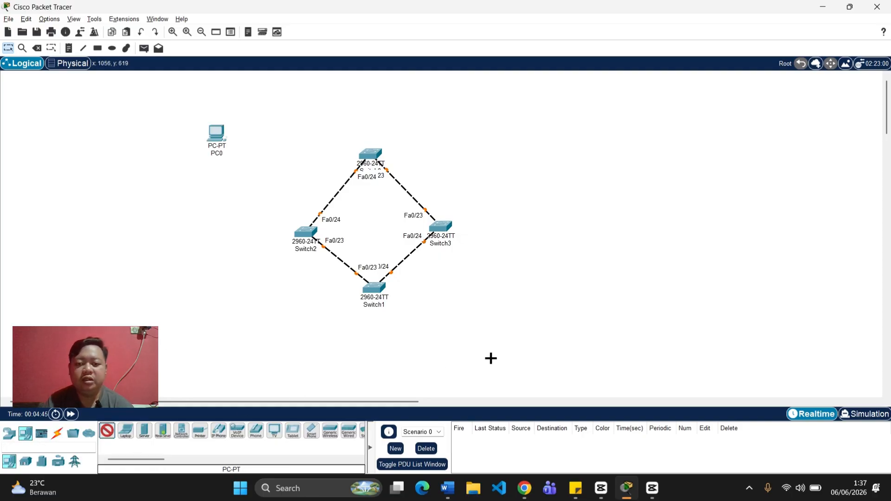
pyautogui.click(558, 314)
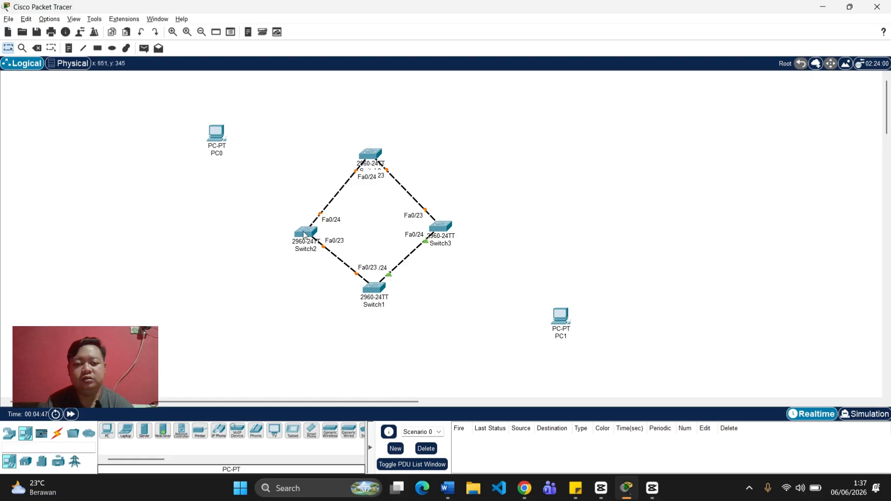
pyautogui.moveTo(304, 234); pyautogui.dragTo(303, 212)
pyautogui.moveTo(374, 159); pyautogui.dragTo(384, 149)
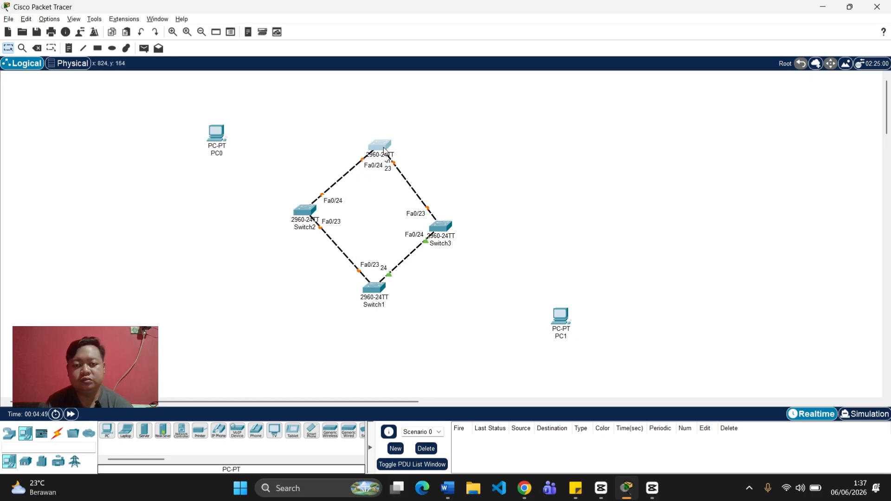
# - Swap the PCs so PC1 sits above left and PC0 below right of the switches, and check the diagram in M5.pdf
pyautogui.moveTo(560, 317); pyautogui.dragTo(175, 205)
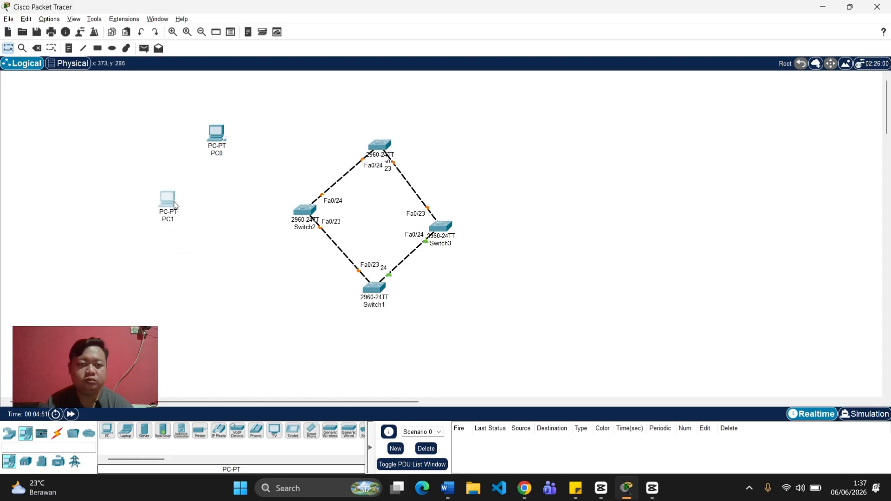
pyautogui.moveTo(221, 133); pyautogui.dragTo(543, 282)
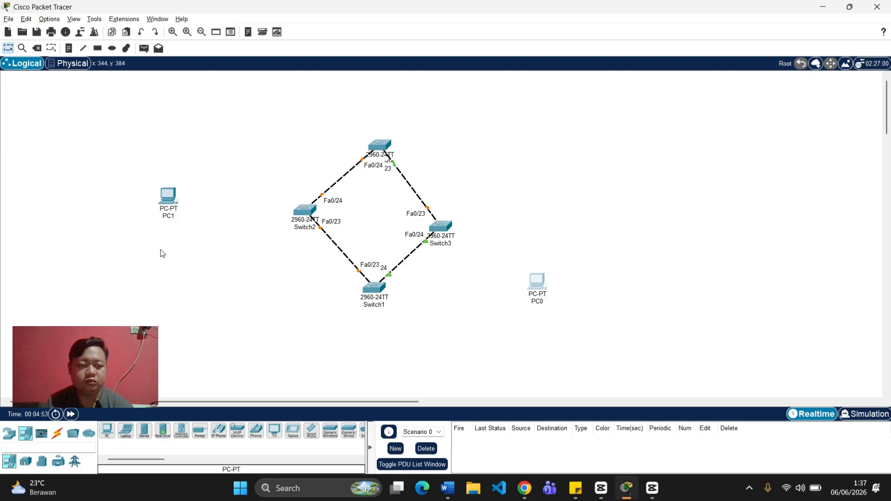
pyautogui.moveTo(164, 200); pyautogui.dragTo(206, 146)
pyautogui.hotkey('alt', 'Tab')
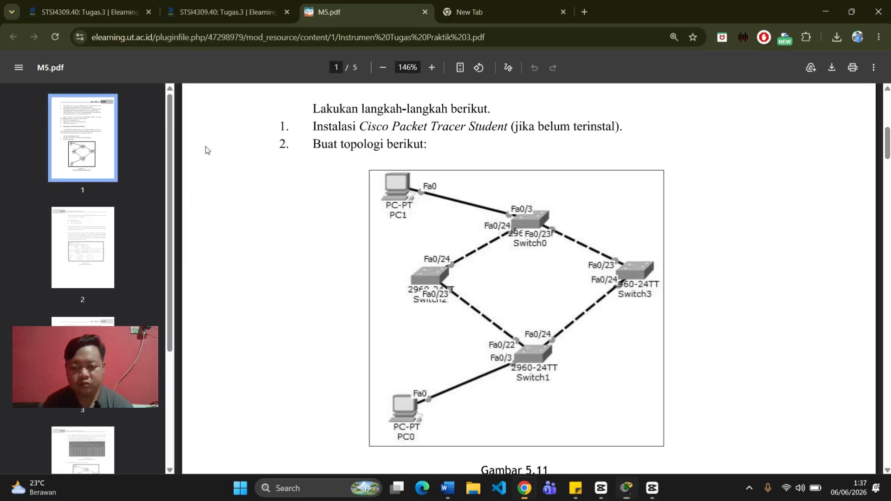
pyautogui.hotkey('alt', 'Tab')
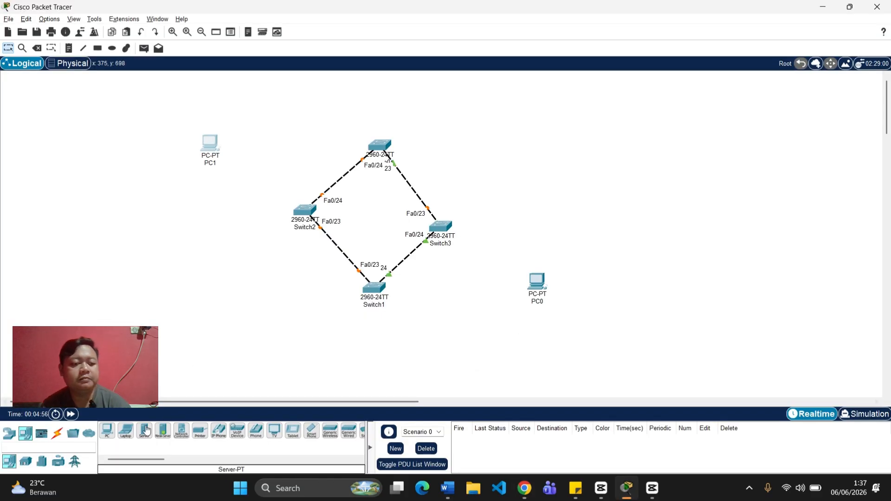
# - Connect FastEthernet0 on PC1 to FastEthernet0/1 on Switch0 with a Copper Straight-Through cable
pyautogui.click(57, 433)
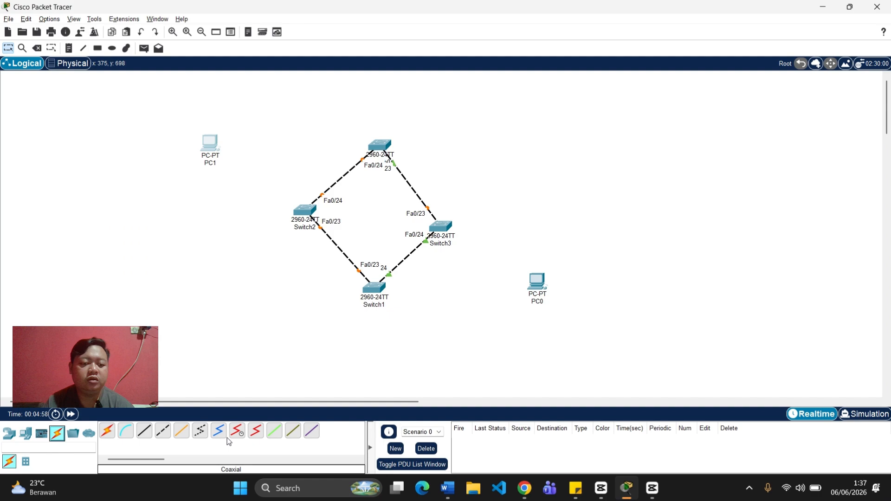
pyautogui.click(144, 431)
pyautogui.click(210, 146)
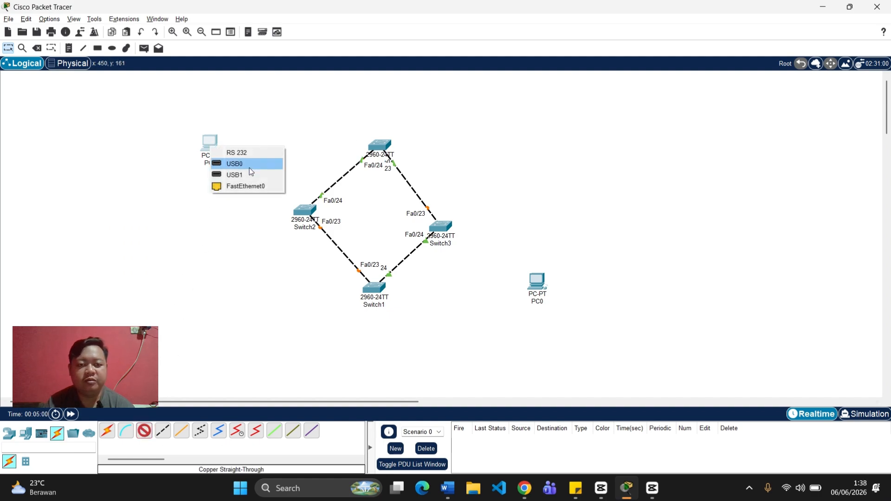
pyautogui.click(245, 186)
pyautogui.click(388, 144)
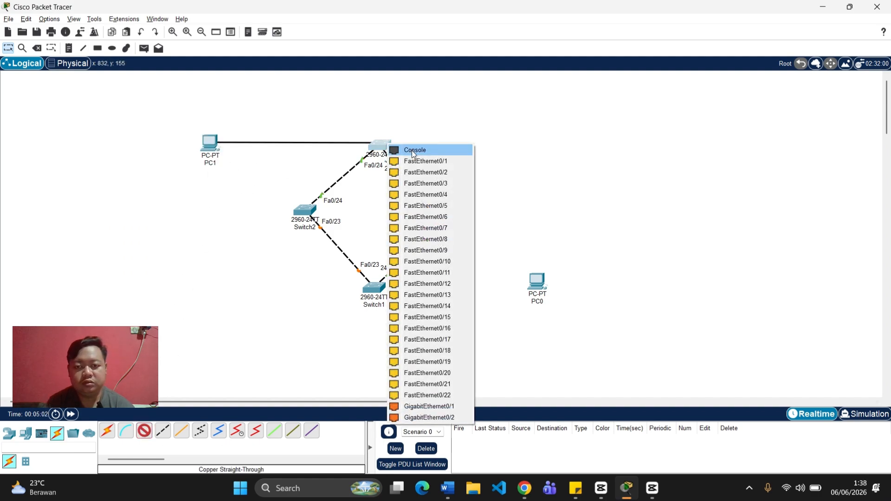
pyautogui.click(425, 161)
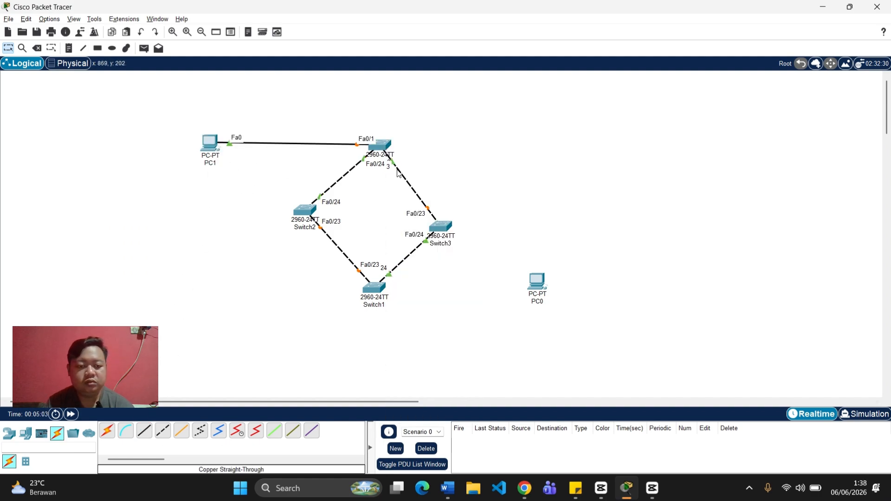
# - Connect FastEthernet0/1 on Switch1 to FastEthernet0 on PC0 with a Copper Straight-Through cable
pyautogui.click(144, 430)
pyautogui.click(374, 290)
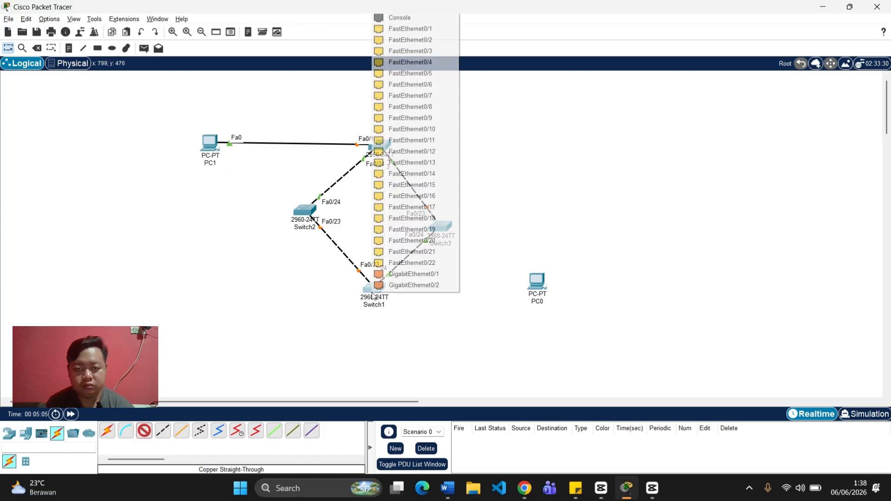
pyautogui.click(441, 33)
pyautogui.click(536, 281)
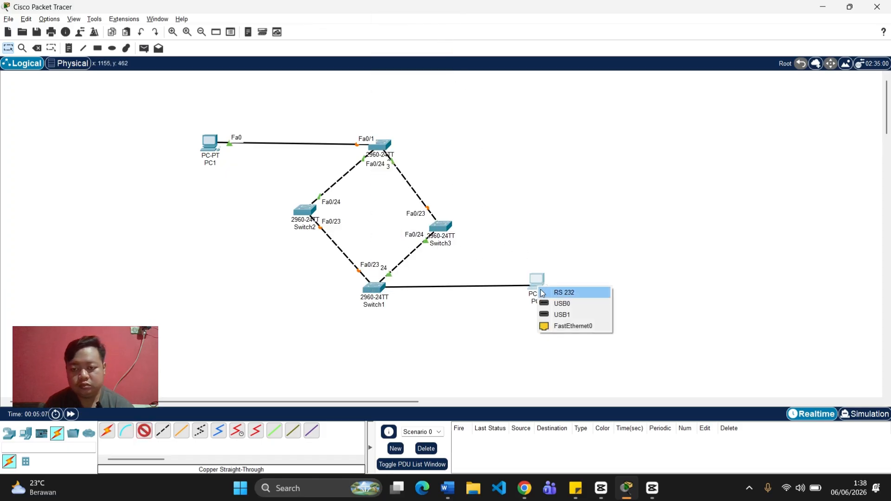
pyautogui.click(566, 327)
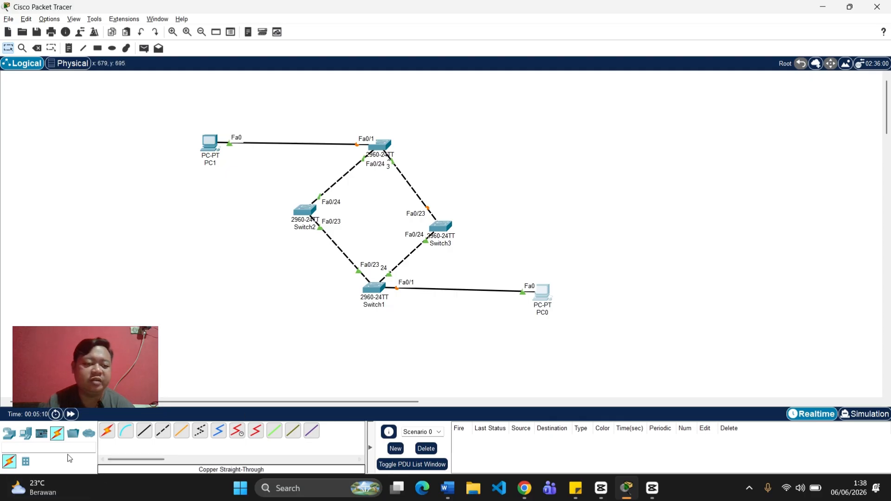
# - Fast-forward the network time, and shift Switch1 and Switch0 slightly downward in the ring
pyautogui.click(71, 414)
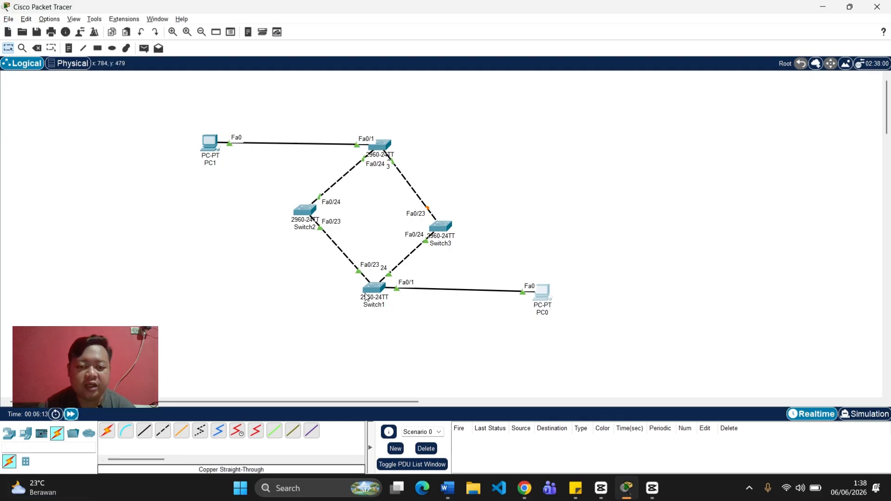
pyautogui.moveTo(365, 295); pyautogui.dragTo(362, 296)
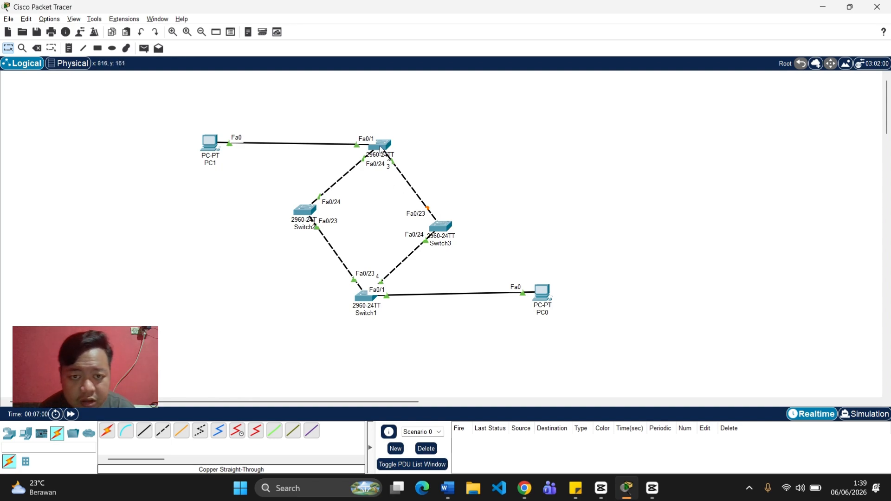
pyautogui.moveTo(380, 148); pyautogui.dragTo(376, 170)
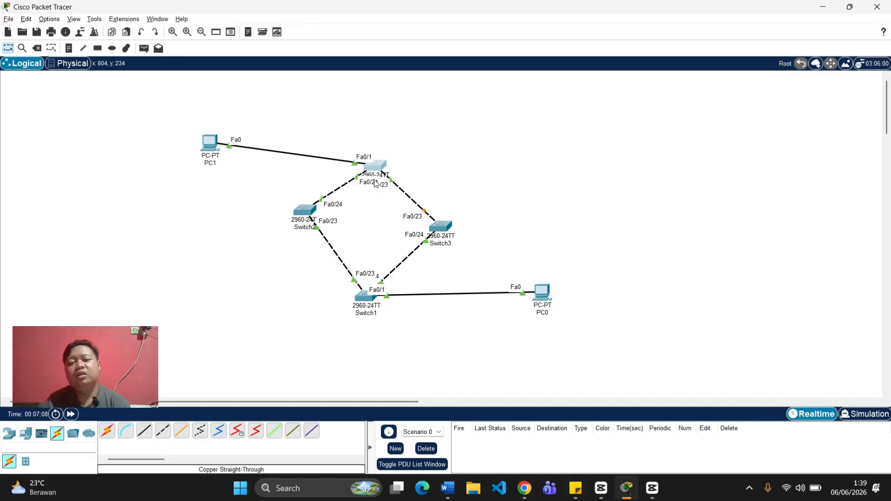
pyautogui.moveTo(374, 187)
pyautogui.mouseDown()
pyautogui.moveTo(385, 160)
pyautogui.moveTo(379, 174)
pyautogui.mouseUp()
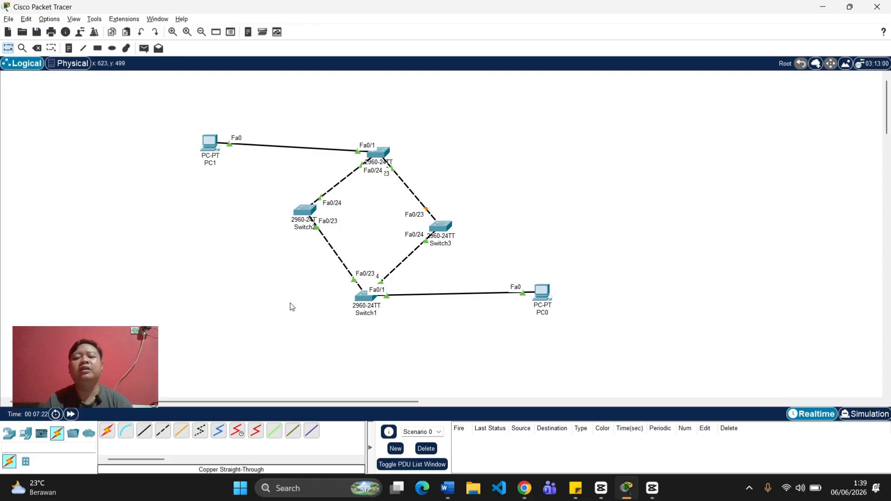
# - Switch to M5.pdf in Chrome and read the IP address instructions for PC0 and PC1 on page 2
pyautogui.moveTo(627, 495)
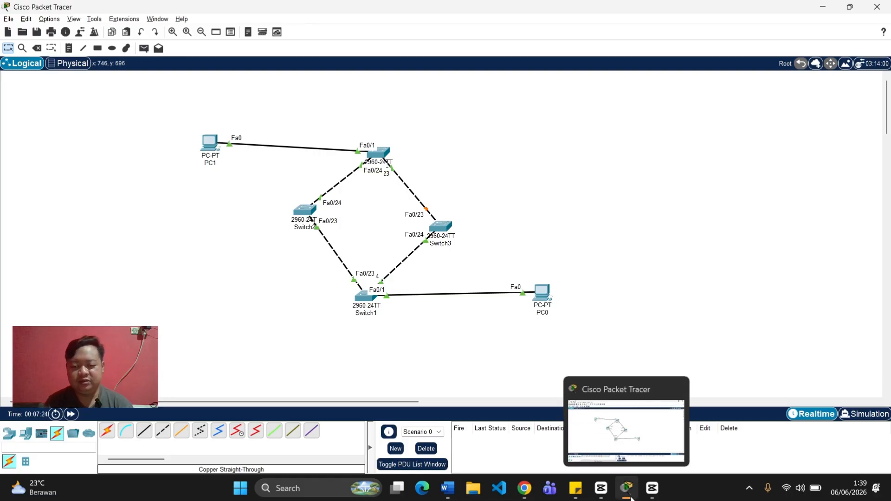
pyautogui.hotkey('alt', 'Tab')
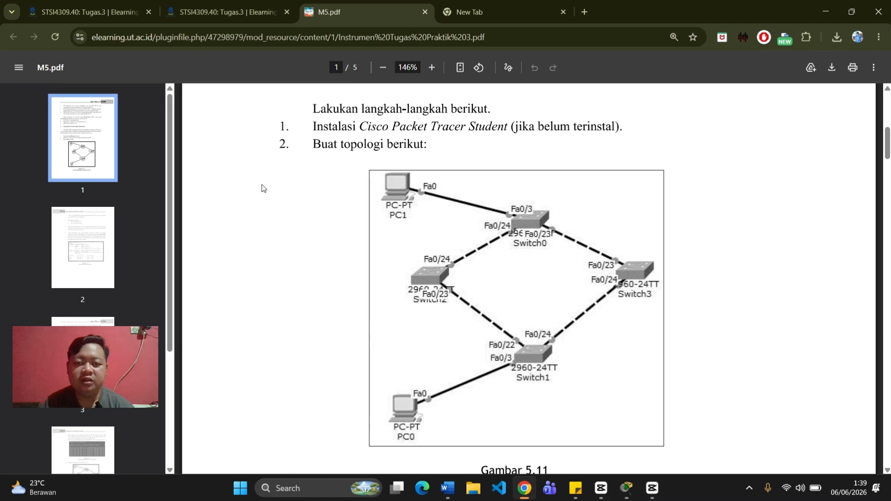
pyautogui.scroll(-5, 308, 207)
pyautogui.scroll(-5, 308, 207)
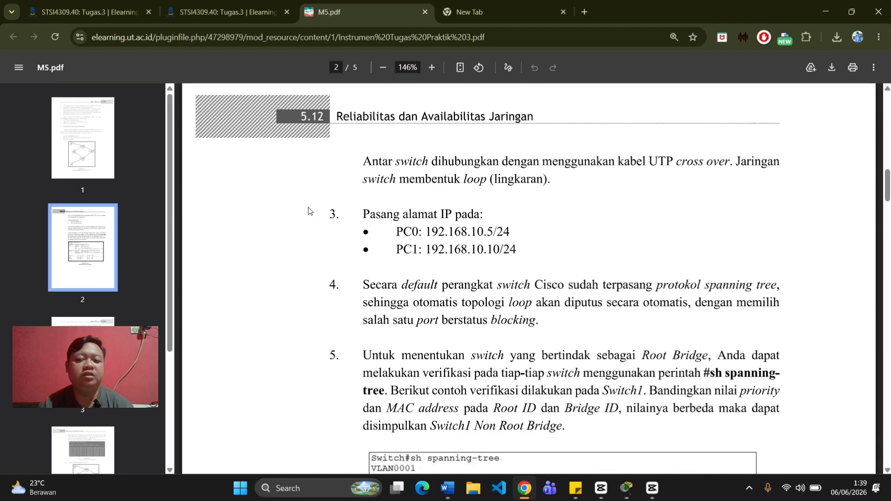
pyautogui.hotkey('alt', 'Tab')
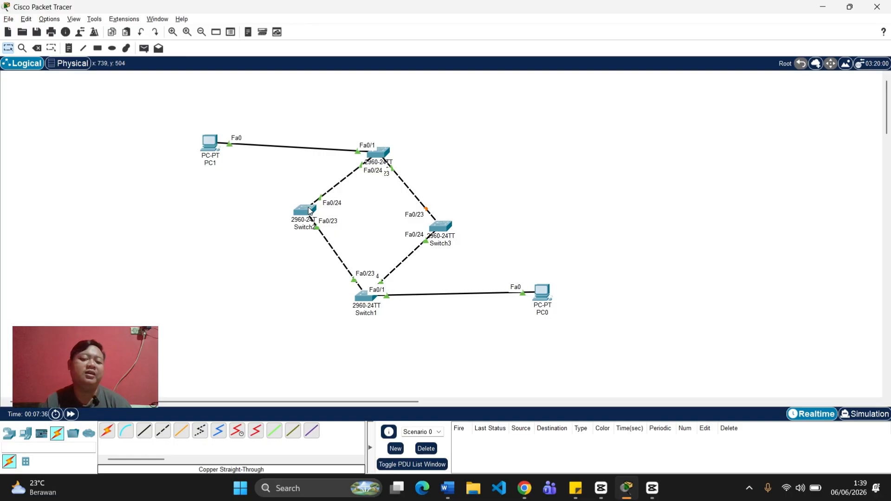
pyautogui.hotkey('alt', 'Tab')
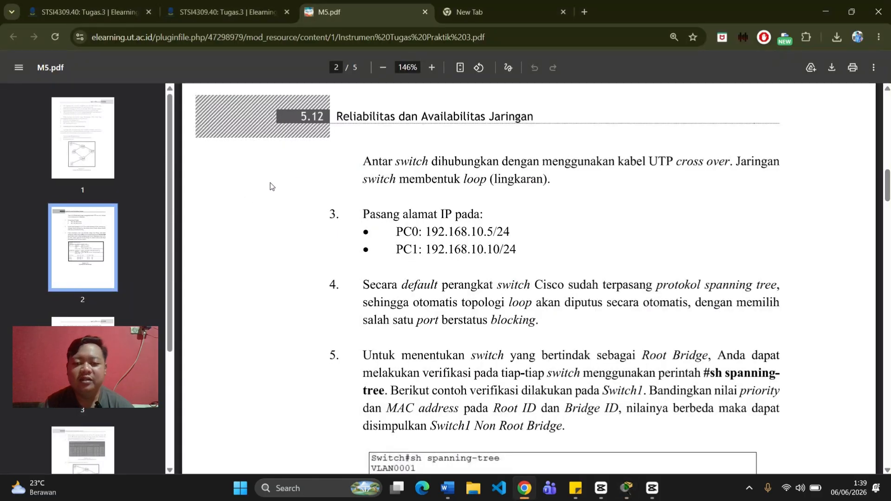
pyautogui.scroll(-2, 332, 296)
# - Return to Packet Tracer and give PC1 the static IPv4 address 192.168.10.10 with subnet mask 255.255.255.0
pyautogui.hotkey('alt', 'Tab')
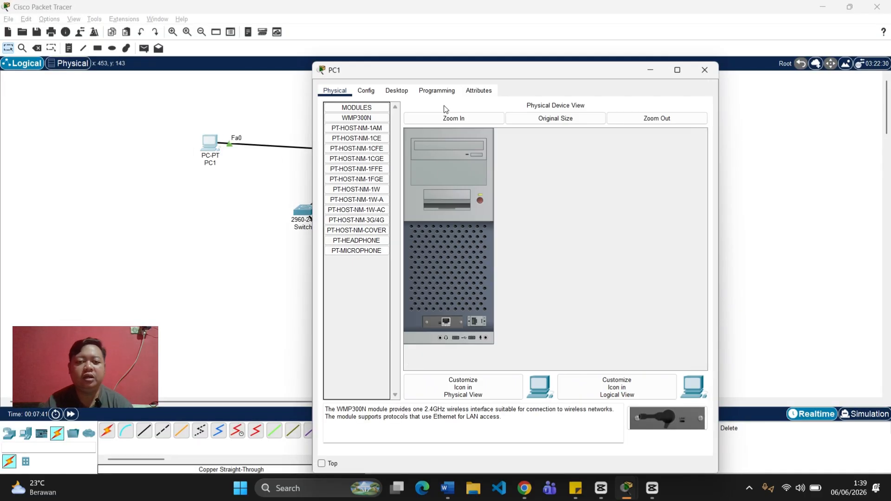
pyautogui.click(397, 92)
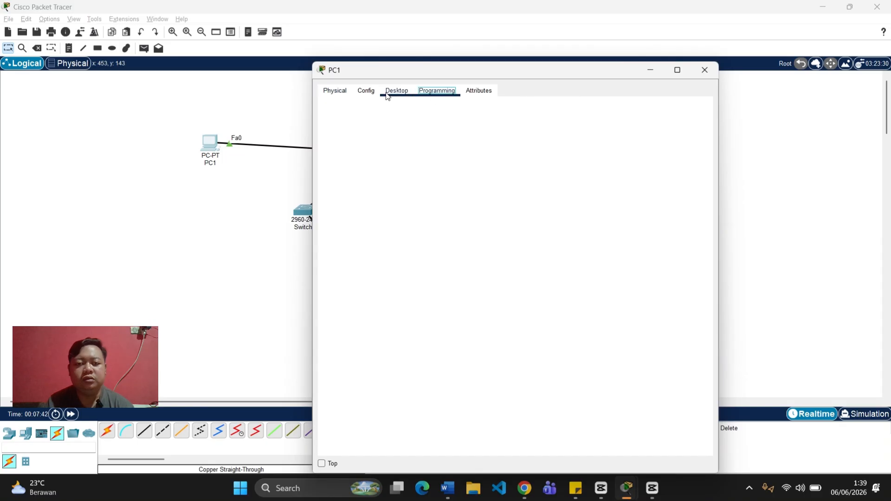
pyautogui.click(361, 135)
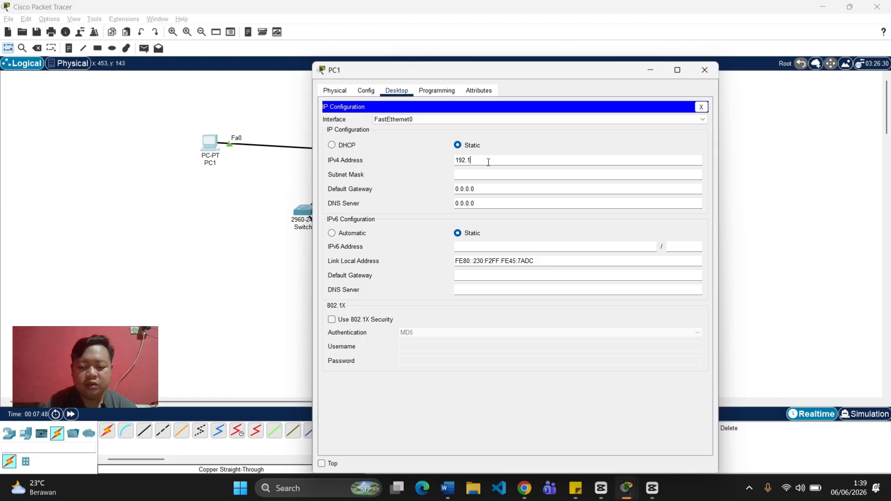
pyautogui.click(566, 174)
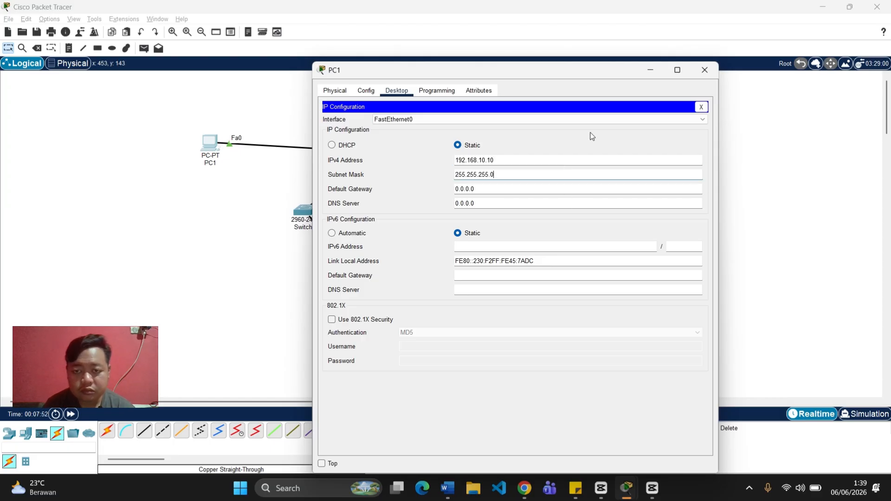
pyautogui.click(702, 68)
# - Give PC0 the static IPv4 address 192.168.10.5 with subnet mask 255.255.255.0, and close its configuration window
pyautogui.click(547, 291)
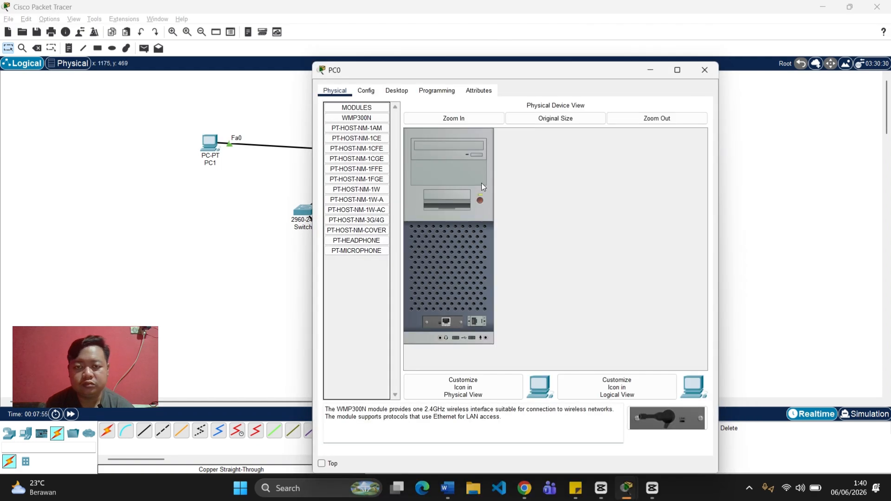
pyautogui.click(397, 90)
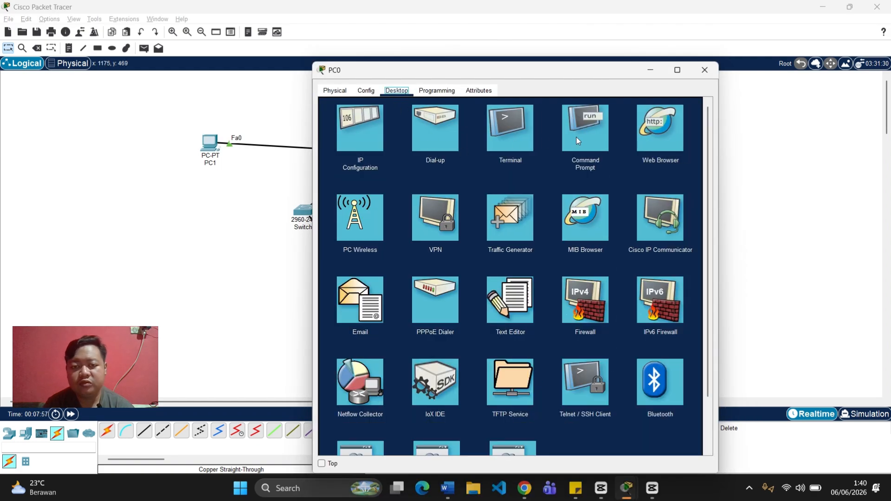
pyautogui.click(375, 136)
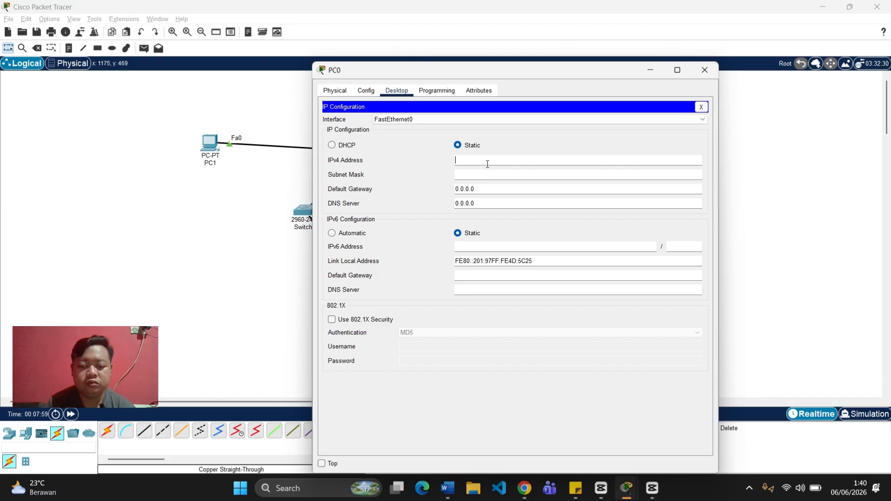
pyautogui.write('192.16')
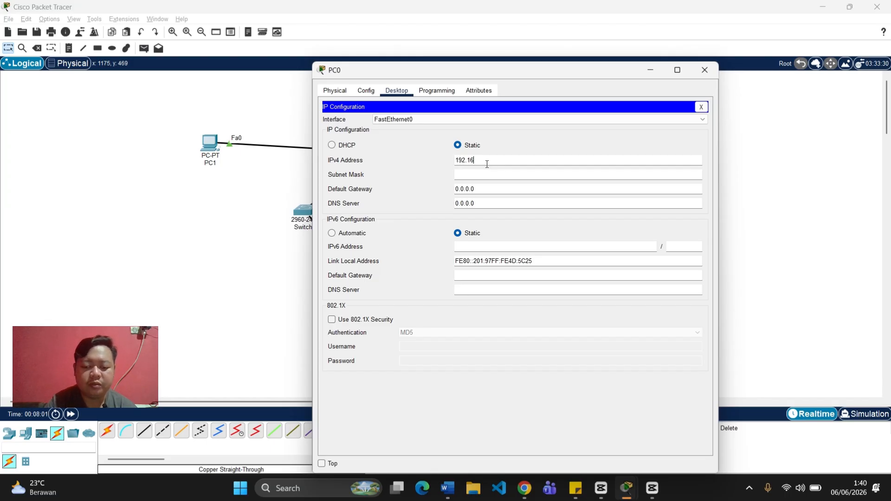
pyautogui.write('8.10.6')
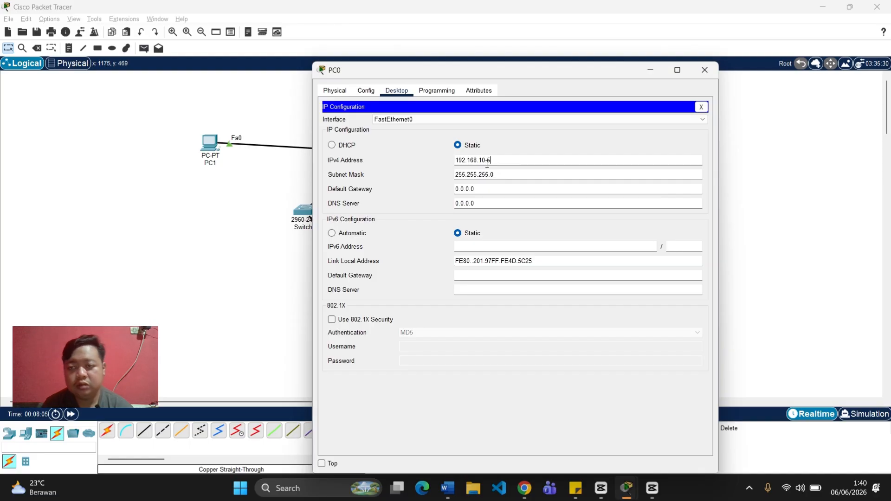
pyautogui.press('BackSpace')
pyautogui.write('5')
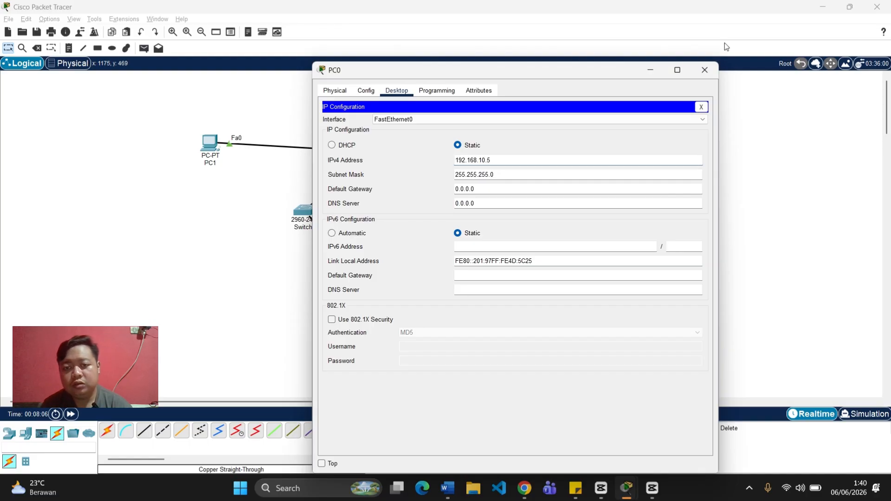
pyautogui.click(705, 69)
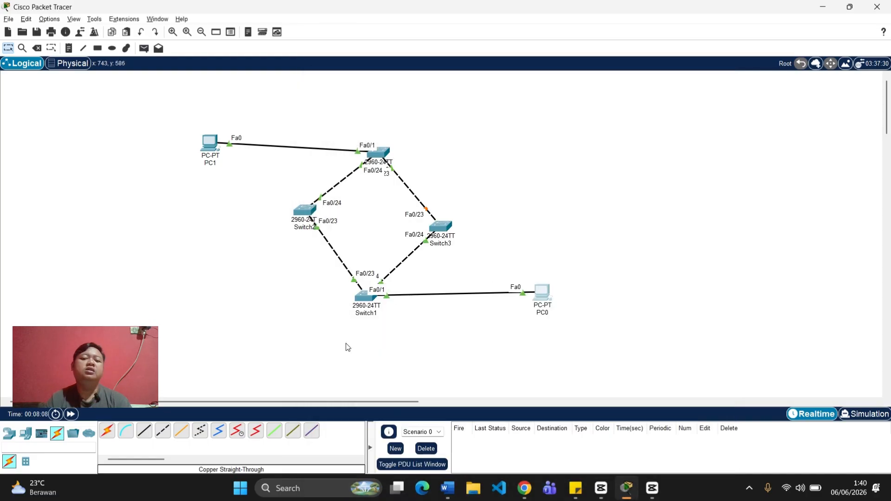
# - Check the spanning tree note in M5.pdf, and move Switch3 slightly upward and PC0 closer to Switch1
pyautogui.hotkey('alt', 'Tab')
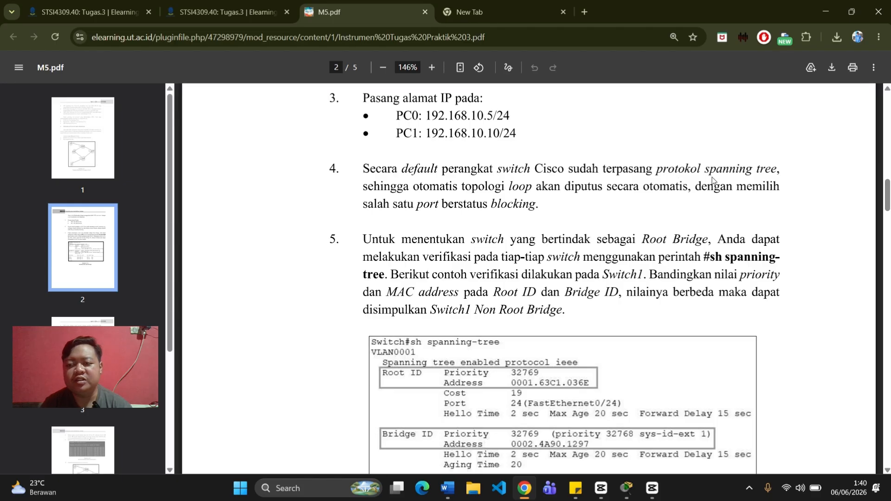
pyautogui.hotkey('alt', 'Tab')
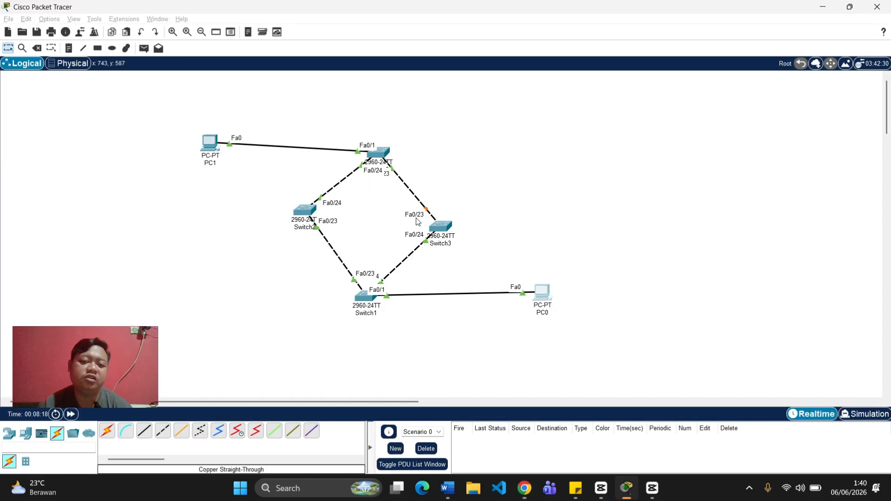
pyautogui.moveTo(445, 212); pyautogui.dragTo(445, 217)
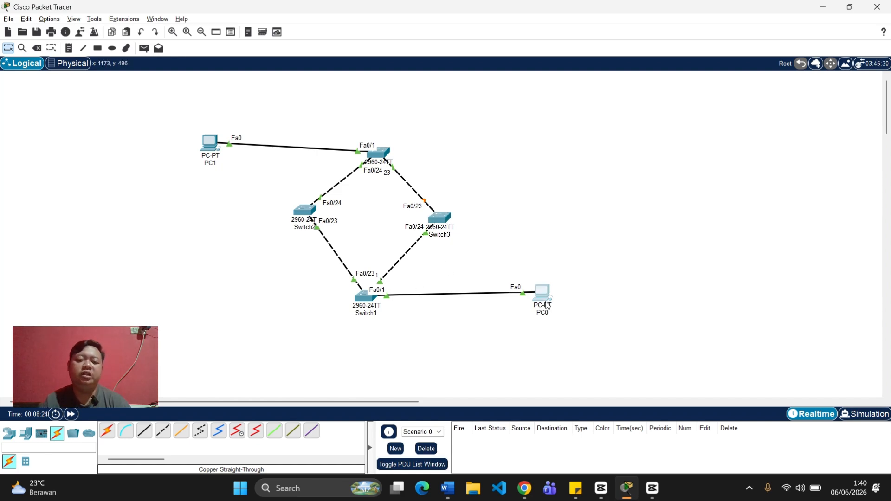
pyautogui.moveTo(547, 305); pyautogui.dragTo(529, 308)
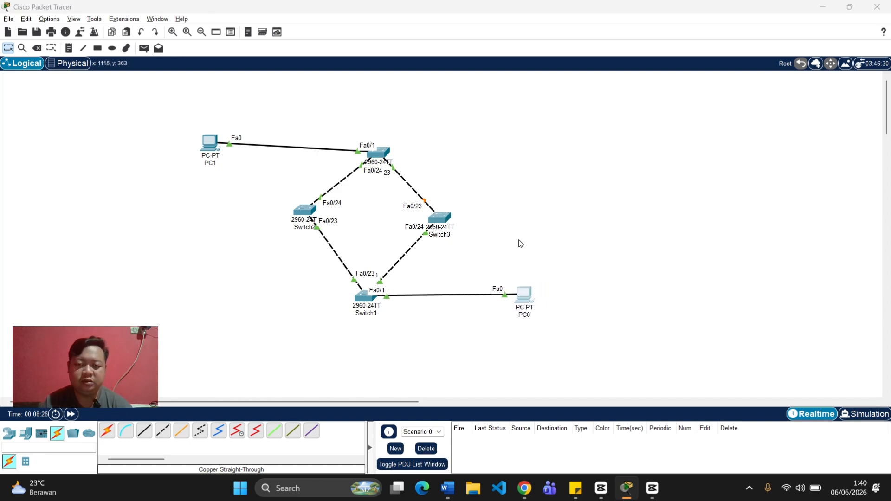
# - Read the root bridge verification instructions and the sh spanning-tree example in M5.pdf, and return to Packet Tracer
pyautogui.hotkey('alt', 'Tab')
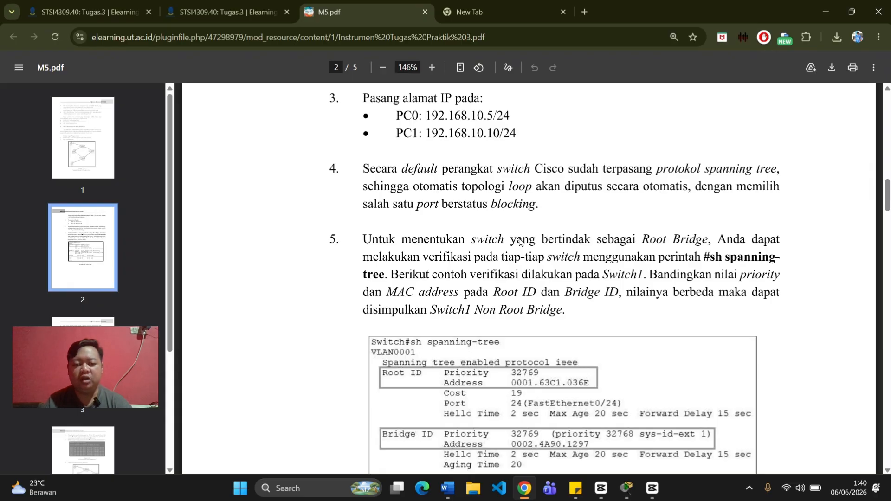
pyautogui.scroll(-1, 520, 240)
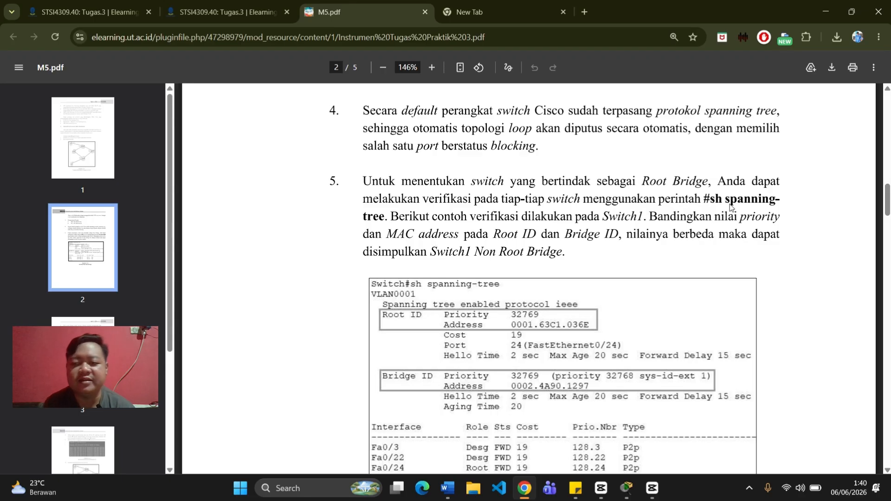
pyautogui.scroll(-2, 547, 239)
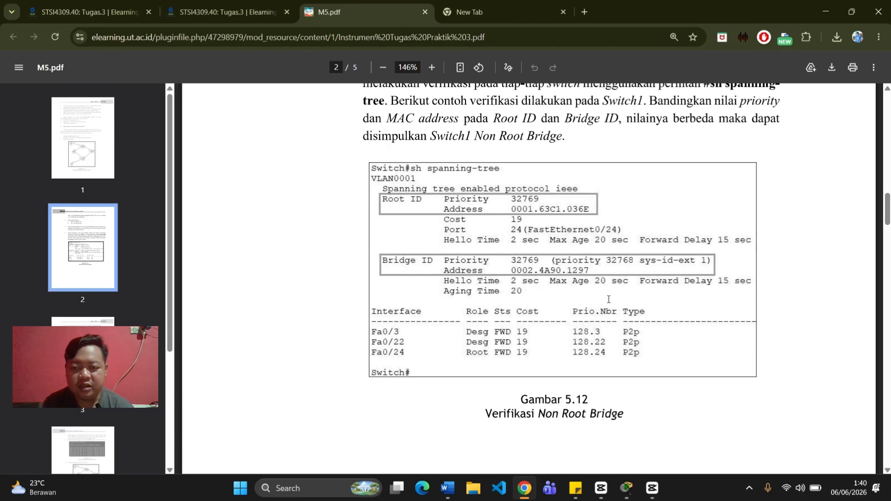
pyautogui.scroll(1, 569, 247)
pyautogui.hotkey('alt', 'Tab')
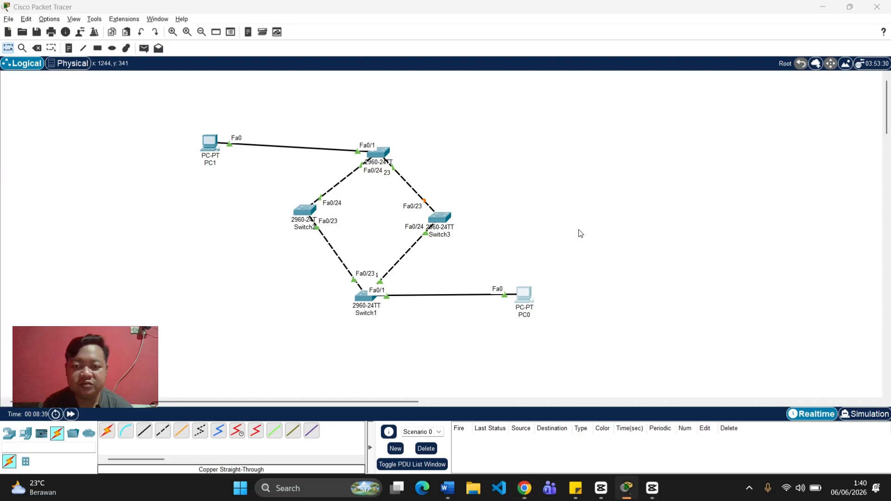
# - Reread the root bridge verification instructions and the sh spanning-tree example in M5.pdf, then go back to Packet Tracer
pyautogui.hotkey('alt', 'Tab')
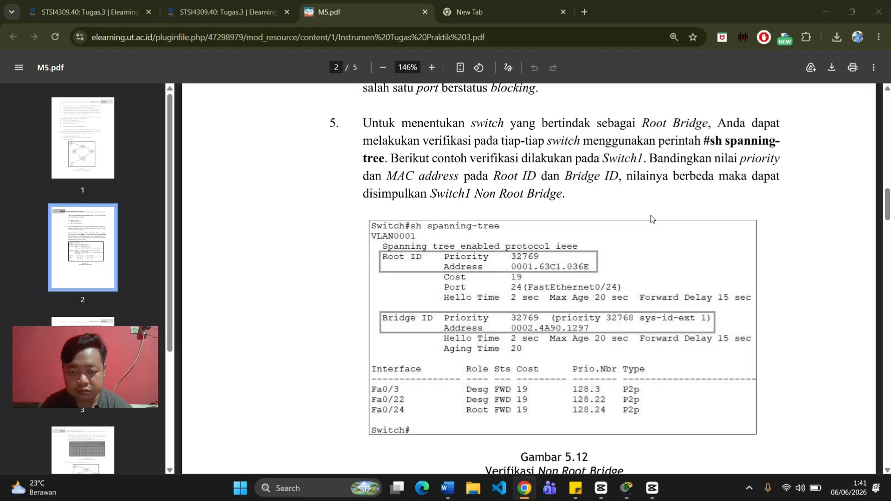
pyautogui.hotkey('alt', 'Tab')
pyautogui.hotkey('alt', 'Tab')
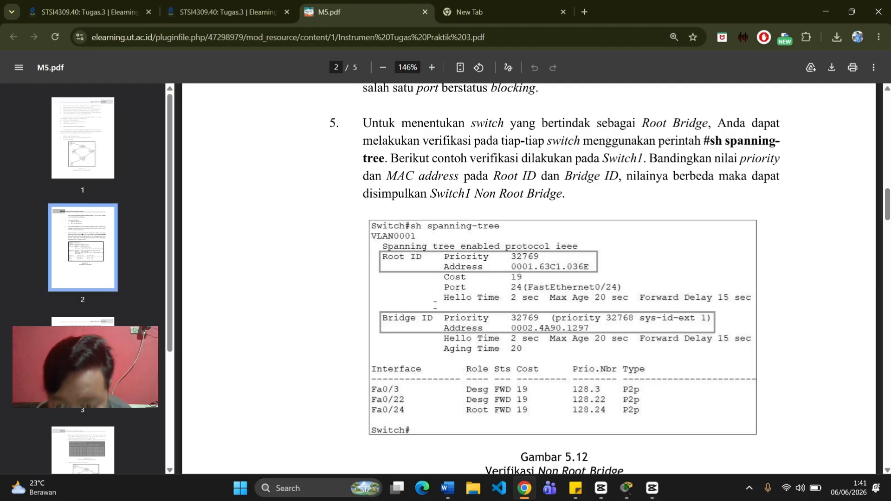
pyautogui.hotkey('alt', 'Tab')
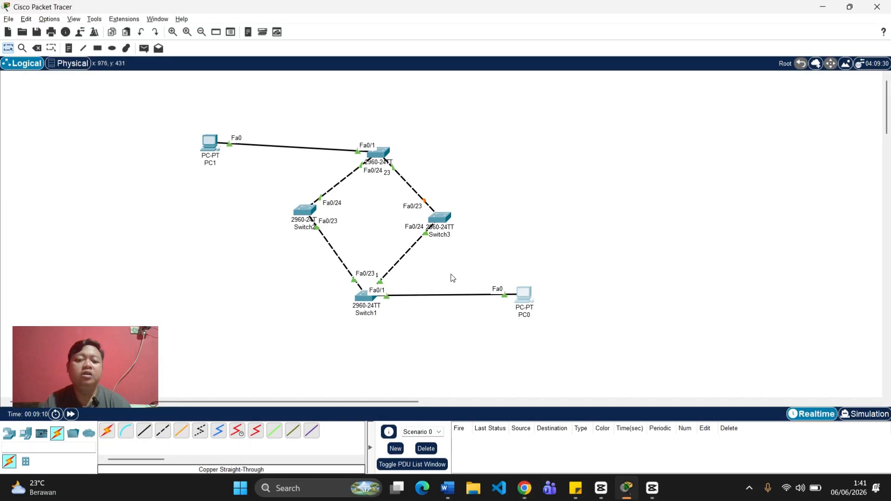
pyautogui.click(368, 300)
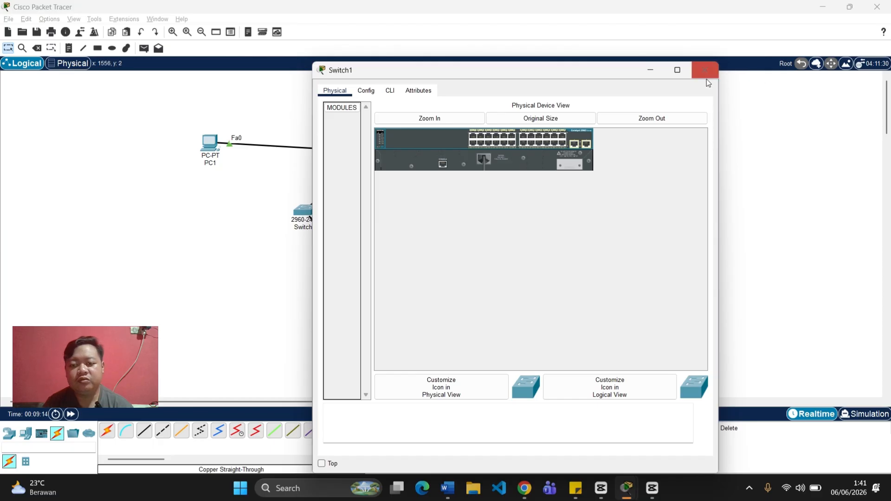
pyautogui.click(390, 91)
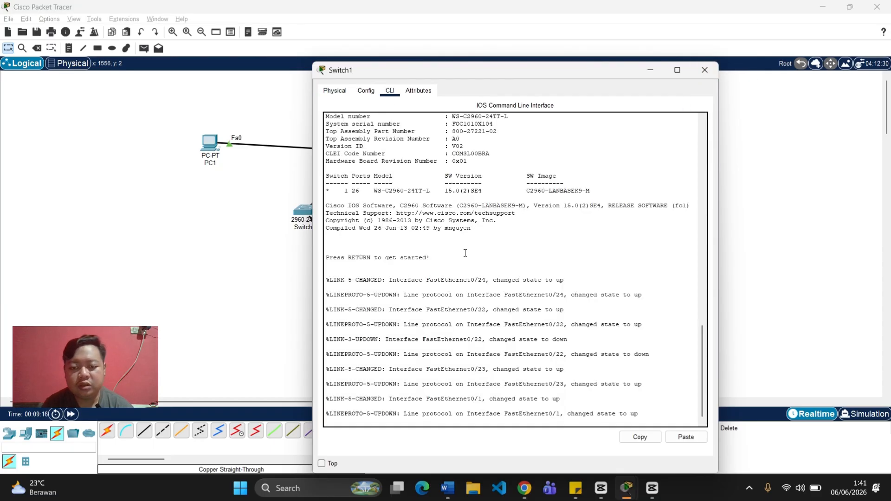
pyautogui.click(704, 70)
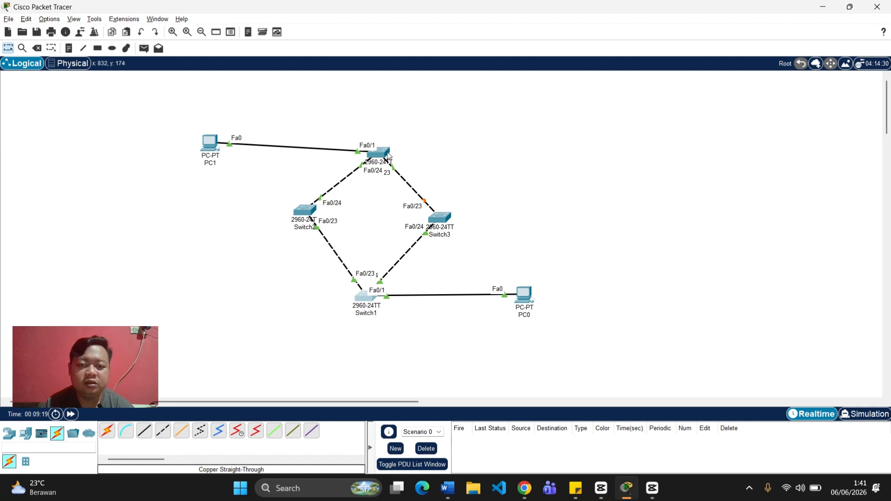
# - Move Switch3 and Switch2 outward, away from each other, to widen the switch loop
pyautogui.moveTo(436, 214); pyautogui.dragTo(477, 212)
pyautogui.moveTo(306, 218); pyautogui.dragTo(266, 225)
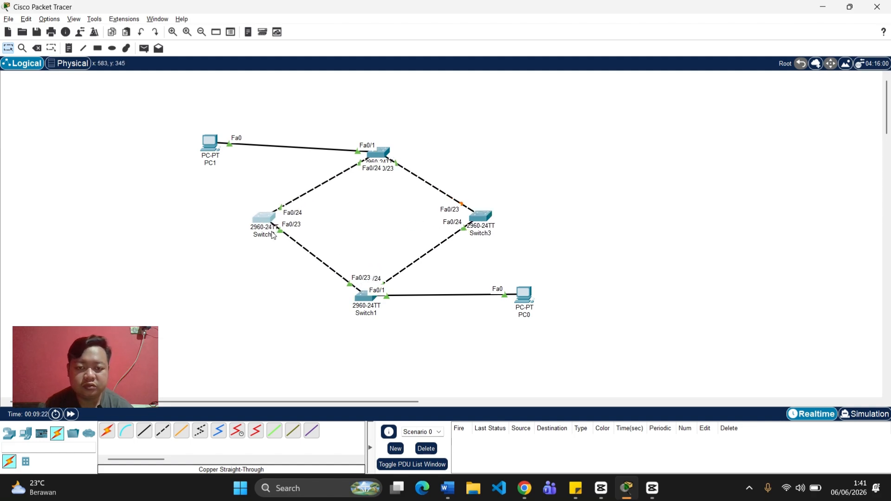
# - Open the command line of Switch0, the switch connected to PC1, and enter privileged mode with enable
pyautogui.click(385, 151)
pyautogui.click(391, 91)
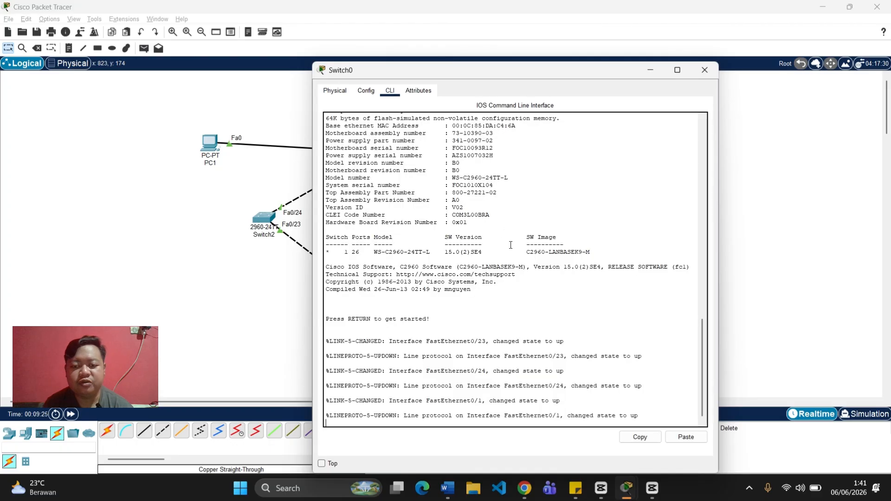
pyautogui.press('Return')
pyautogui.press('Return')
pyautogui.write('ENABLE')
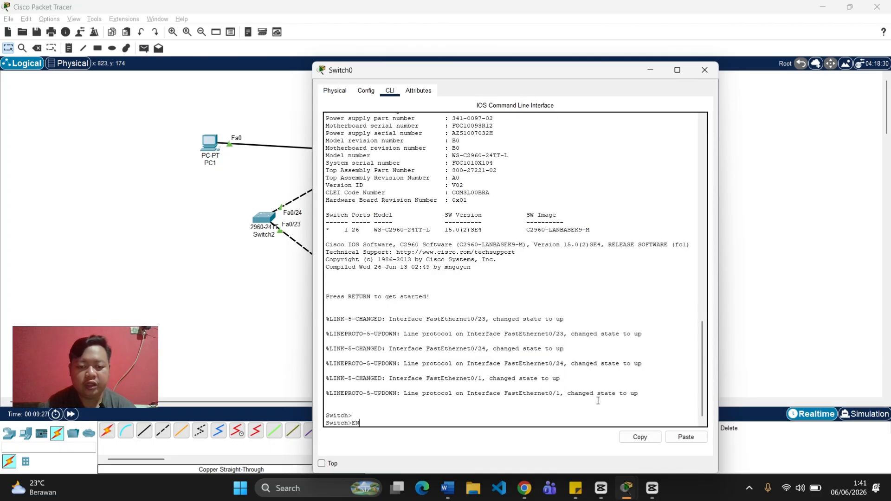
pyautogui.press('BackSpace')
pyautogui.press('BackSpace')
pyautogui.press('BackSpace')
pyautogui.press('BackSpace')
pyautogui.press('BackSpace')
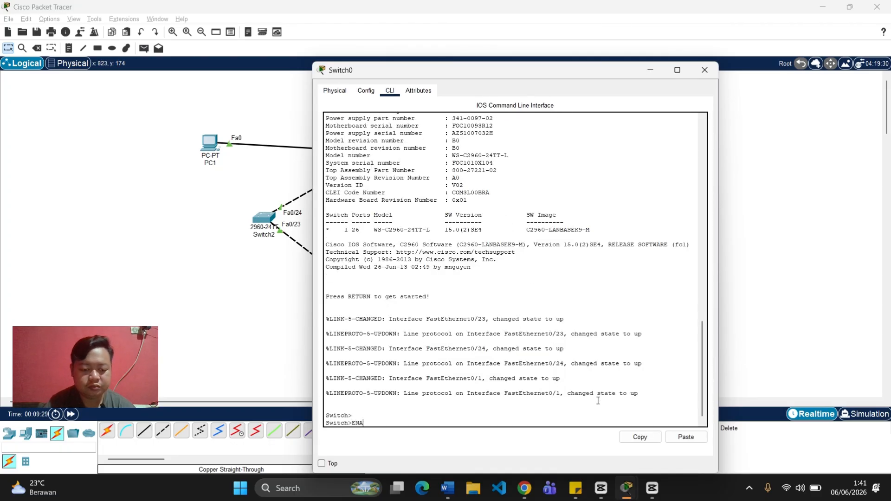
pyautogui.write('enable')
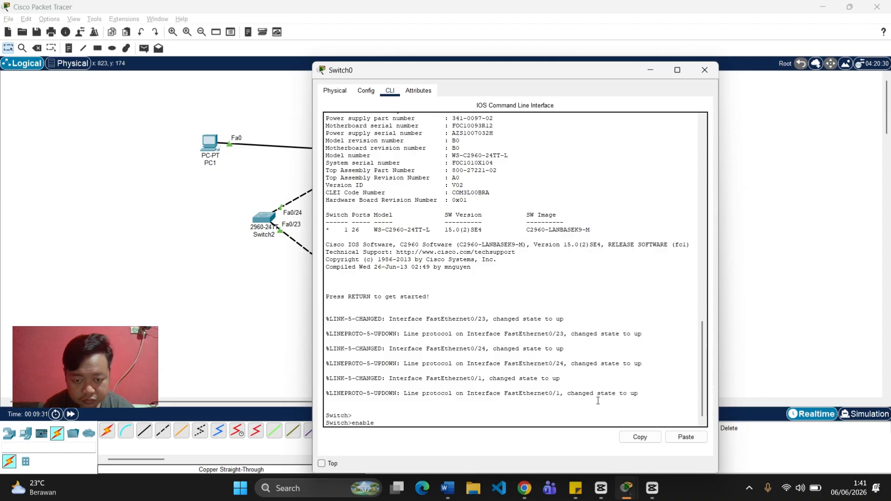
pyautogui.press('Return')
# - Run sh spanning-tree on Switch0 and inspect the Root ID priority and address in its output
pyautogui.write('sh spa')
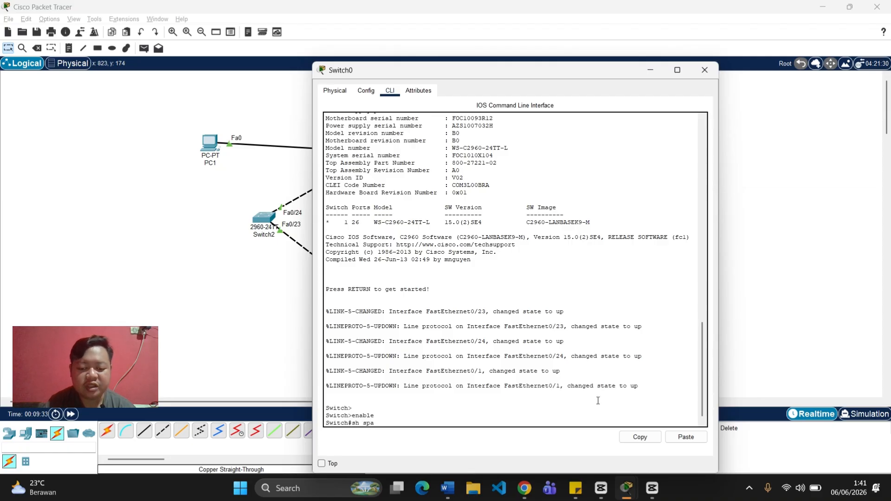
pyautogui.write('nning-tre')
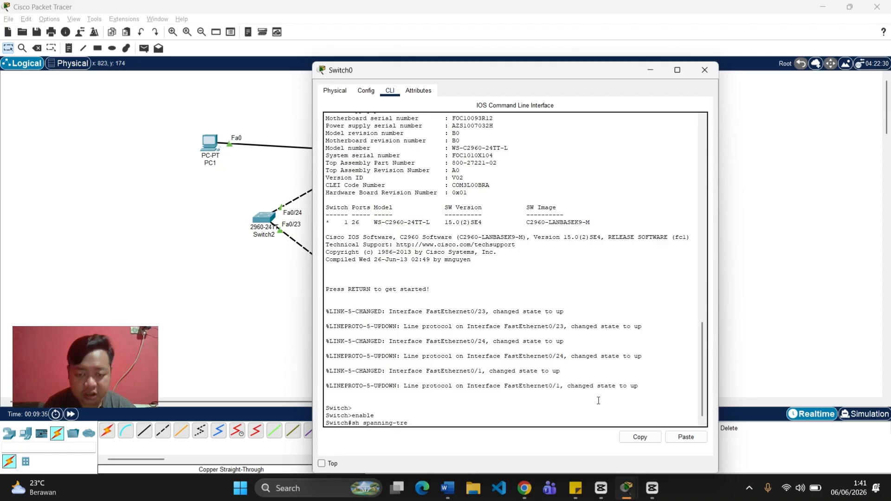
pyautogui.write('e')
pyautogui.press('Return')
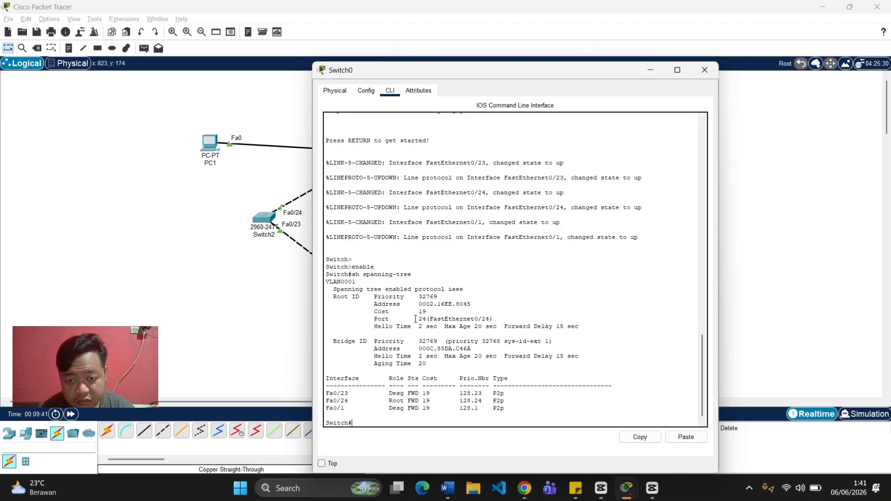
pyautogui.moveTo(375, 299); pyautogui.dragTo(445, 304)
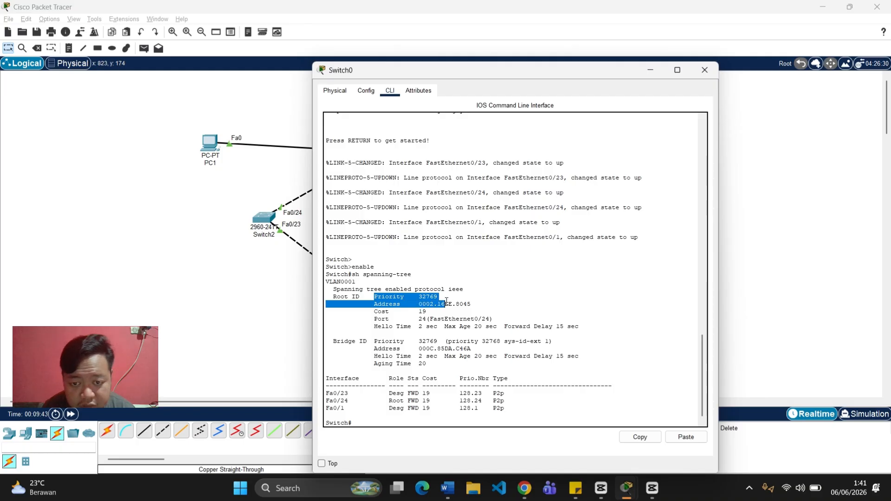
pyautogui.click(448, 300)
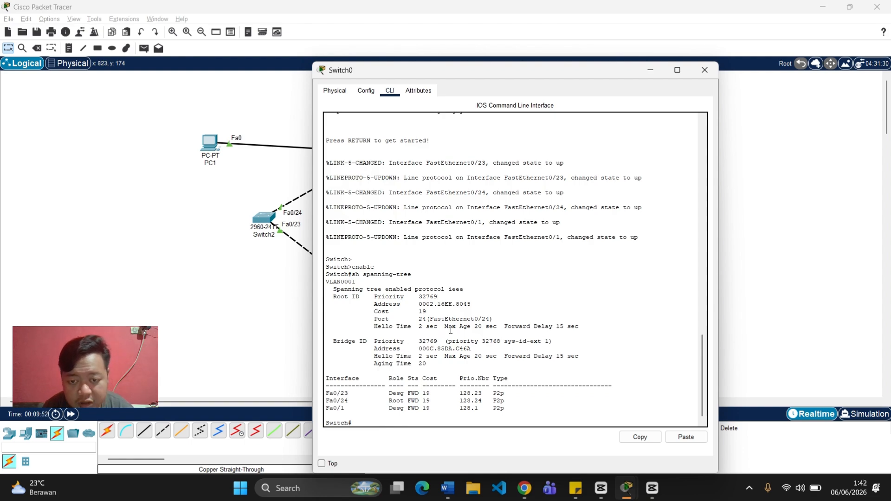
# - Compare Switch0's Root ID and Bridge ID with the non-root bridge example in M5.pdf
pyautogui.hotkey('alt', 'Tab')
pyautogui.hotkey('alt', 'Tab')
pyautogui.hotkey('alt', 'Tab')
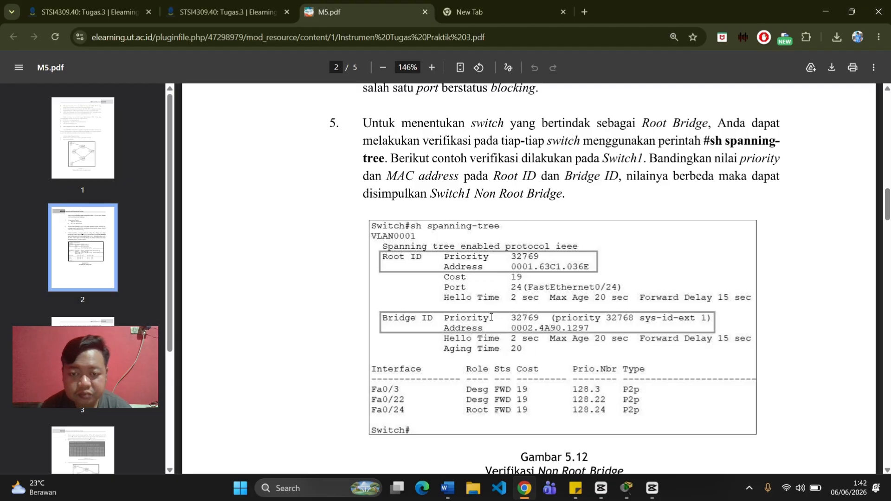
pyautogui.hotkey('alt', 'Tab')
pyautogui.hotkey('alt', 'Tab')
pyautogui.press('Tab')
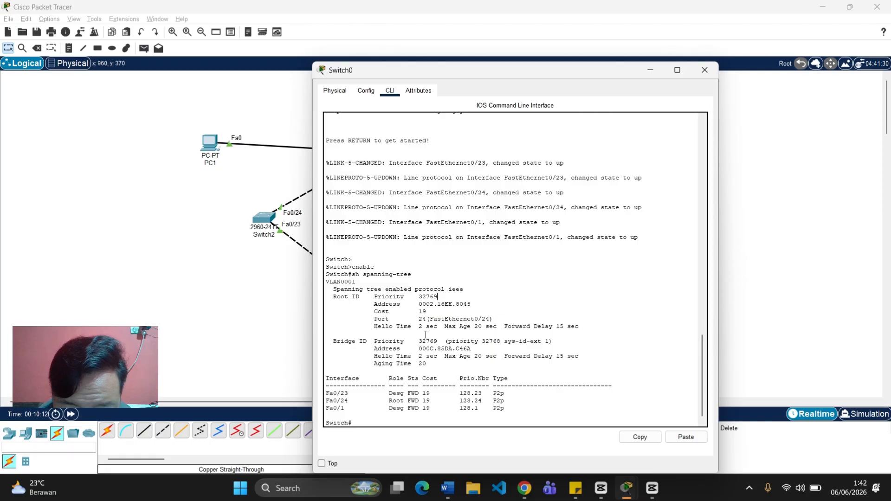
pyautogui.scroll(-1, 428, 314)
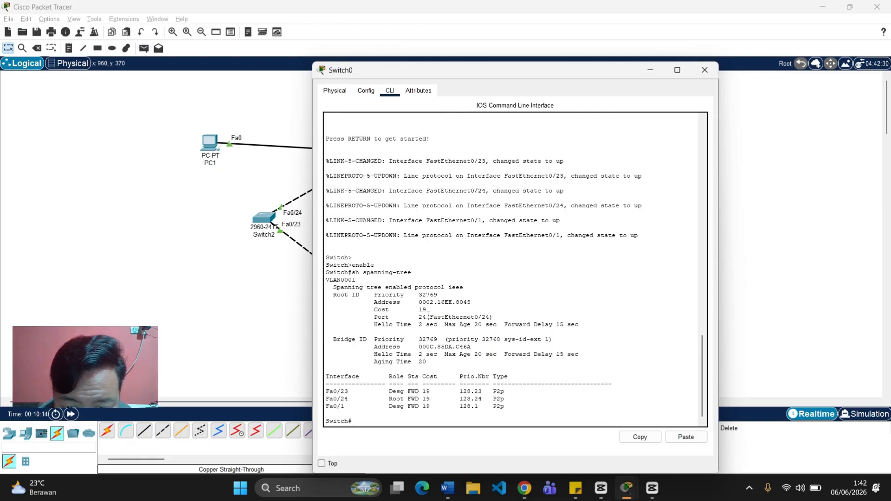
pyautogui.hotkey('alt', 'Tab')
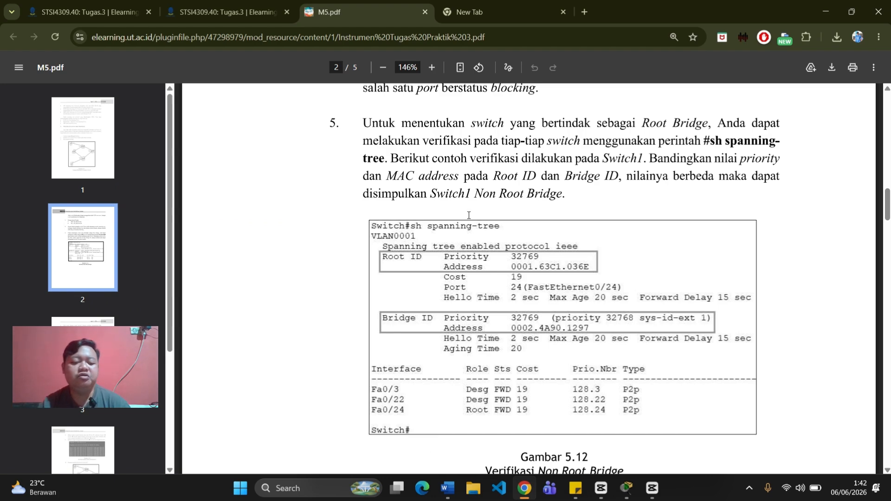
pyautogui.hotkey('alt', 'Tab')
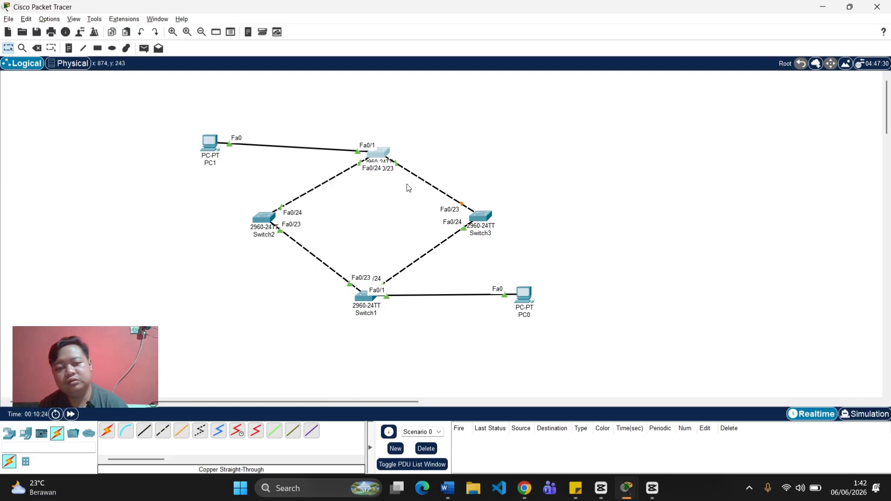
# - Read instruction 6 in M5.pdf about verifying another switch, and return to the topology in Packet Tracer
pyautogui.hotkey('alt', 'Tab')
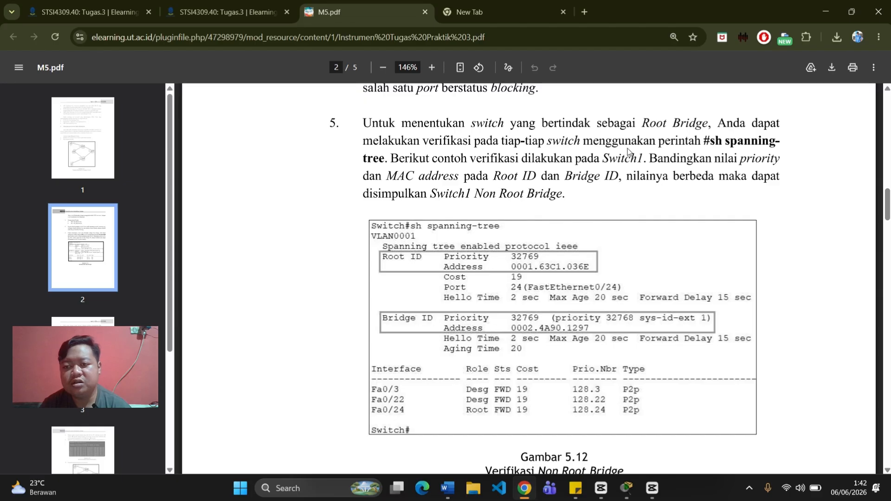
pyautogui.scroll(-2, 580, 208)
pyautogui.scroll(-10, 579, 210)
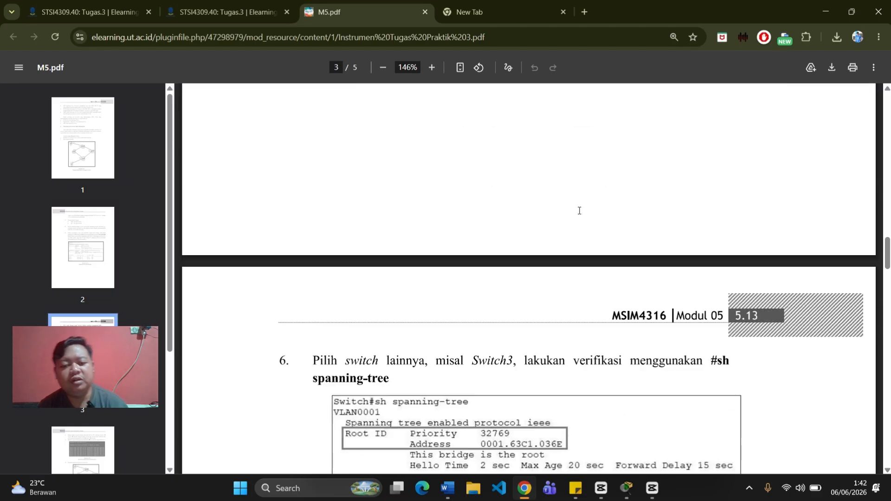
pyautogui.hotkey('alt', 'Tab')
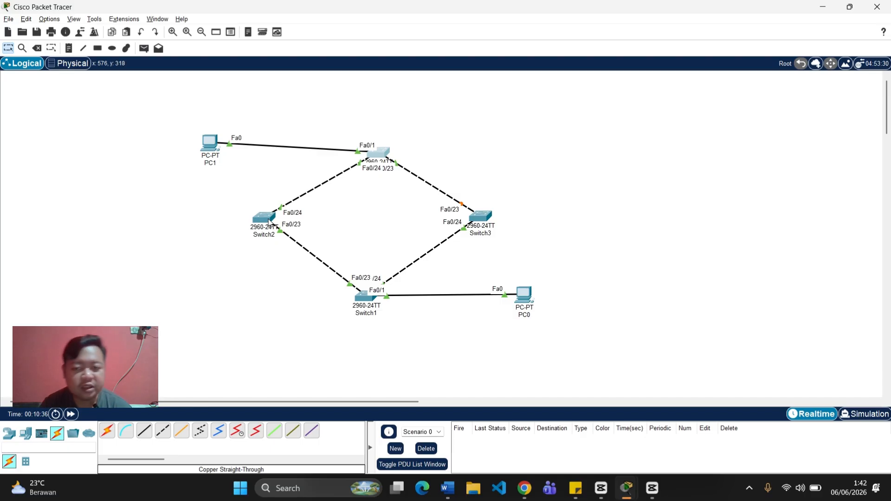
# - Open Switch1's command line and enter privileged mode with enable
pyautogui.click(371, 302)
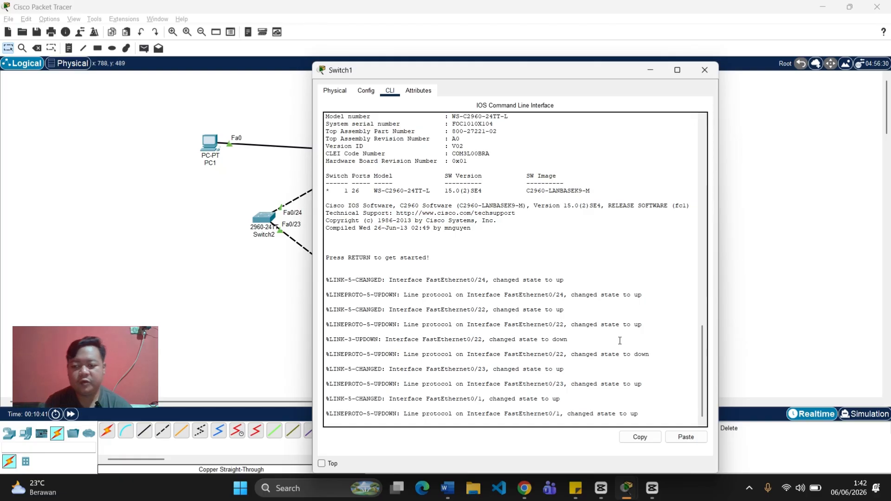
pyautogui.press('Return')
pyautogui.press('Return')
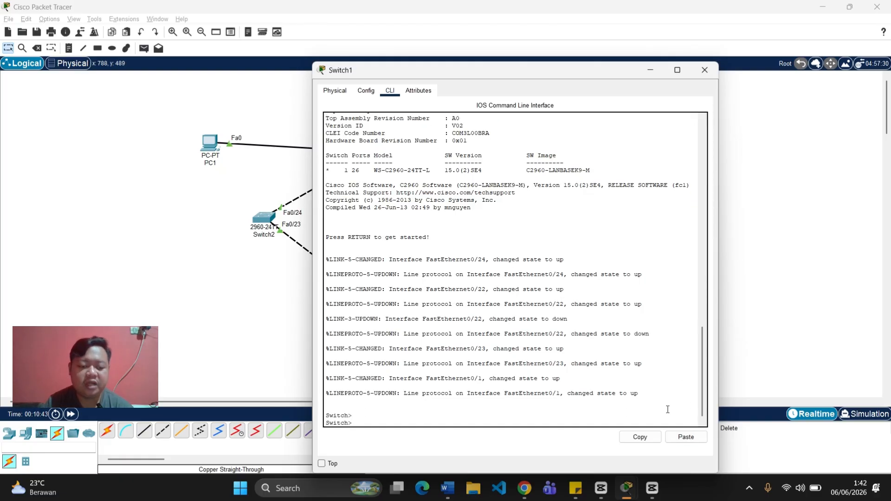
pyautogui.write('enabe')
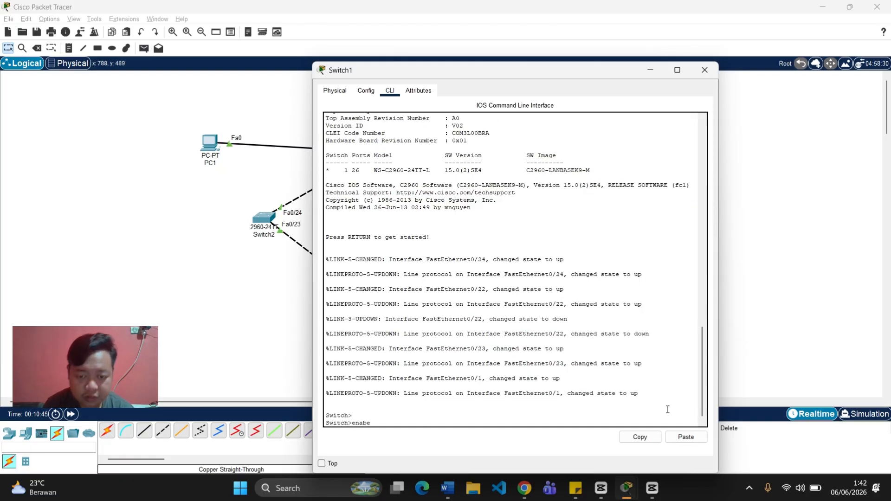
pyautogui.press('BackSpace')
pyautogui.write('le')
pyautogui.press('Return')
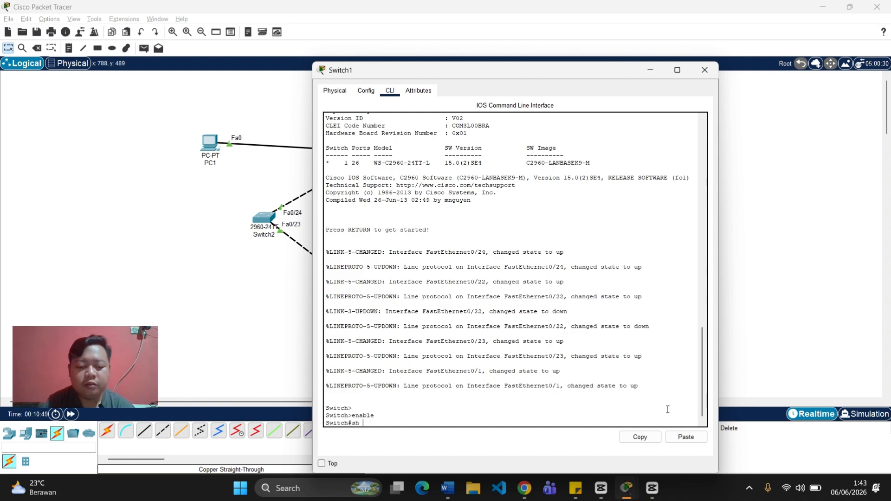
# - Run sh spanning-tree on Switch1
pyautogui.write('sh spanning-')
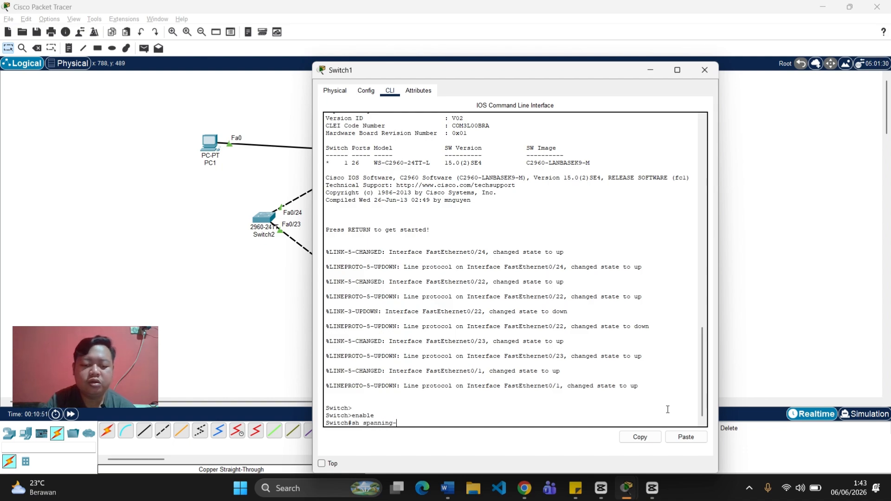
pyautogui.write('tree')
pyautogui.press('Return')
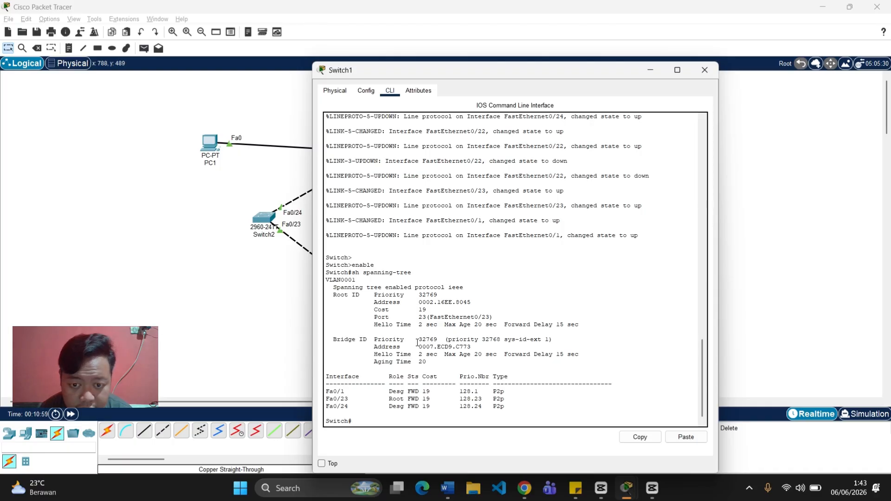
# - Examine the Root ID, Bridge ID and interface roles in Switch1's spanning tree output, and minimize its window
pyautogui.moveTo(417, 343); pyautogui.dragTo(453, 343)
pyautogui.moveTo(438, 295); pyautogui.dragTo(474, 340)
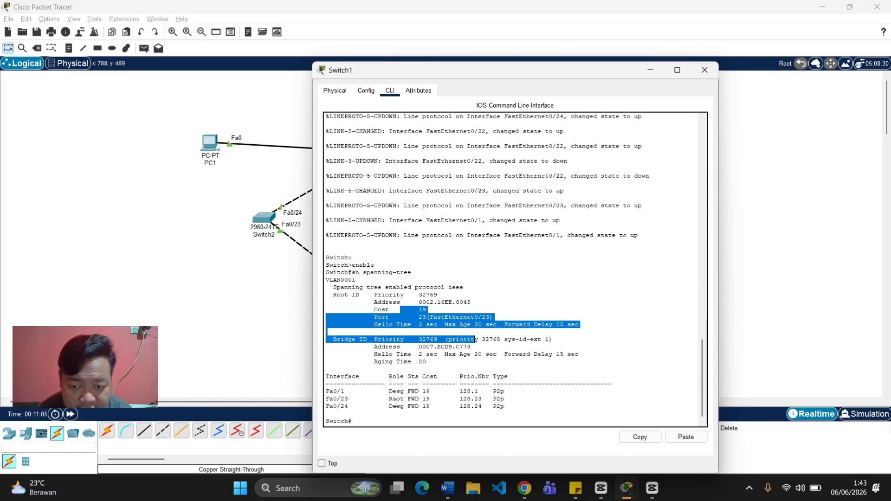
pyautogui.moveTo(388, 392); pyautogui.dragTo(395, 369)
pyautogui.click(521, 410)
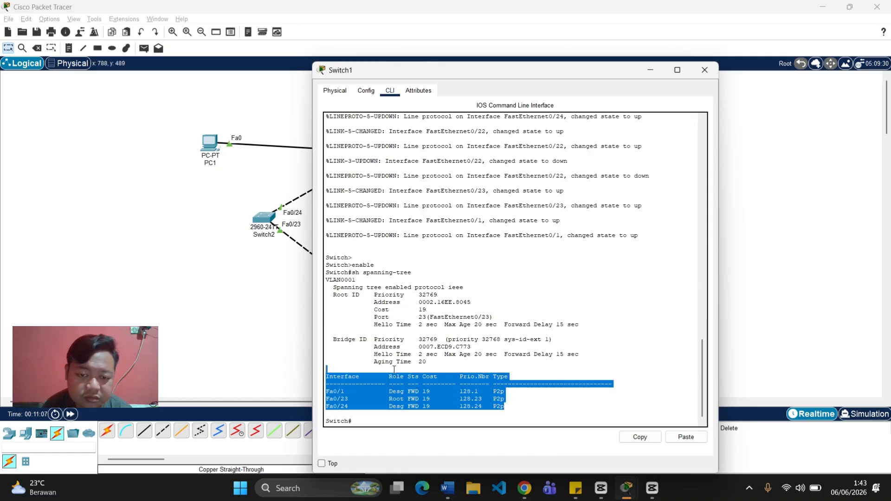
pyautogui.click(411, 317)
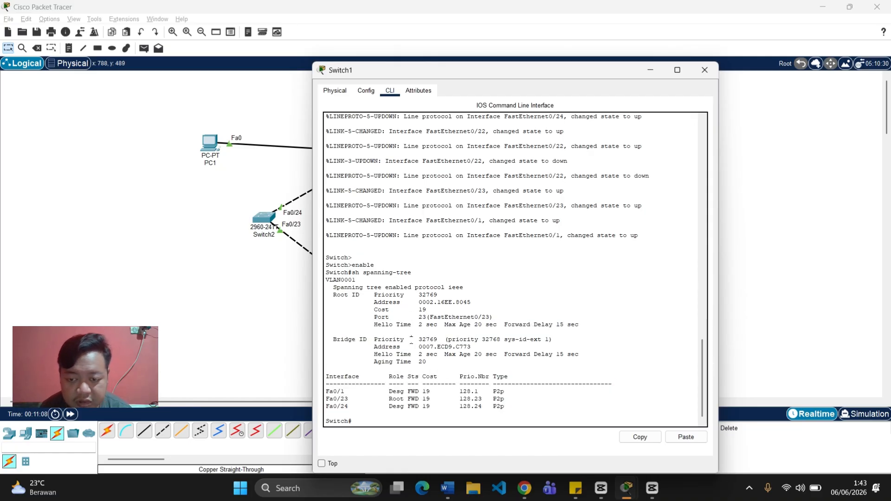
pyautogui.click(650, 70)
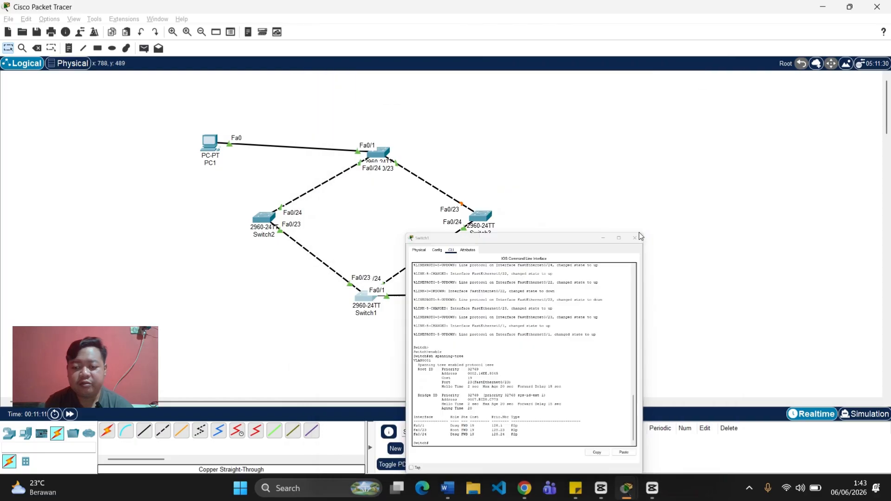
pyautogui.moveTo(627, 492)
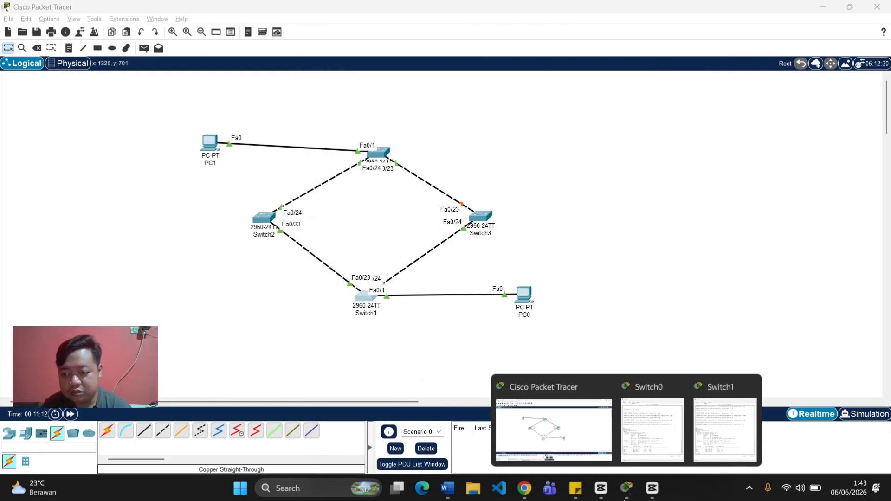
# - Open Switch2's command line and bring up its prompt
pyautogui.click(262, 216)
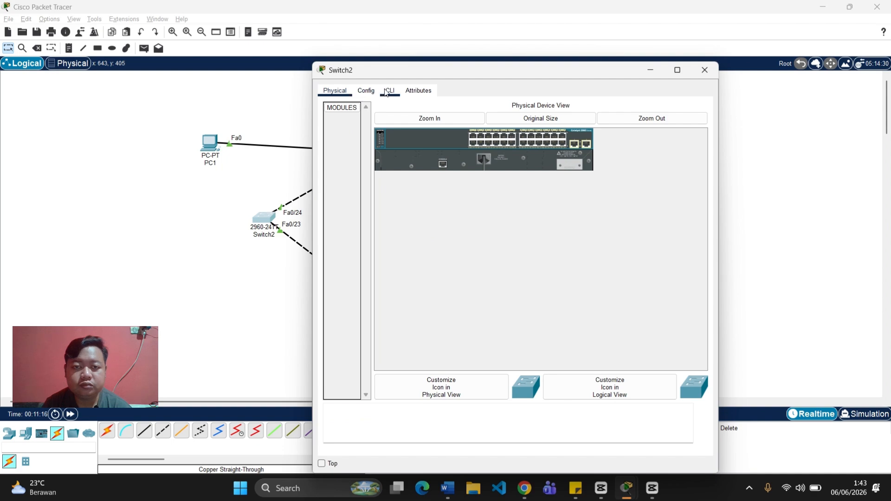
pyautogui.click(389, 91)
pyautogui.press('Return')
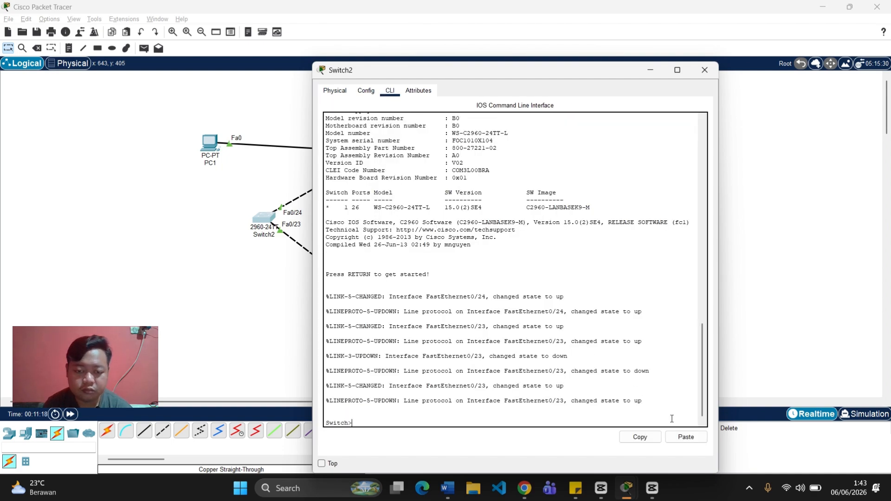
pyautogui.press('Return')
# - Try to enter privileged mode on Switch2 with the command enalbe, and minimize its window
pyautogui.write('sap')
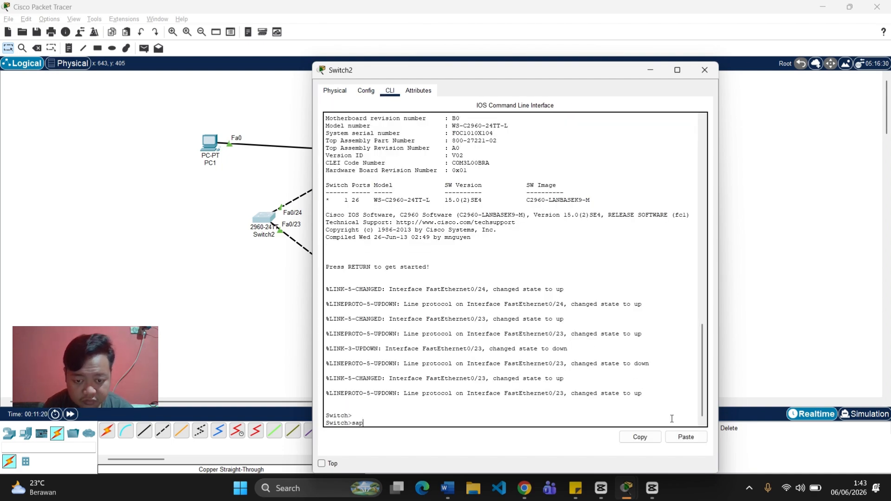
pyautogui.press('BackSpace')
pyautogui.press('BackSpace')
pyautogui.write('panning')
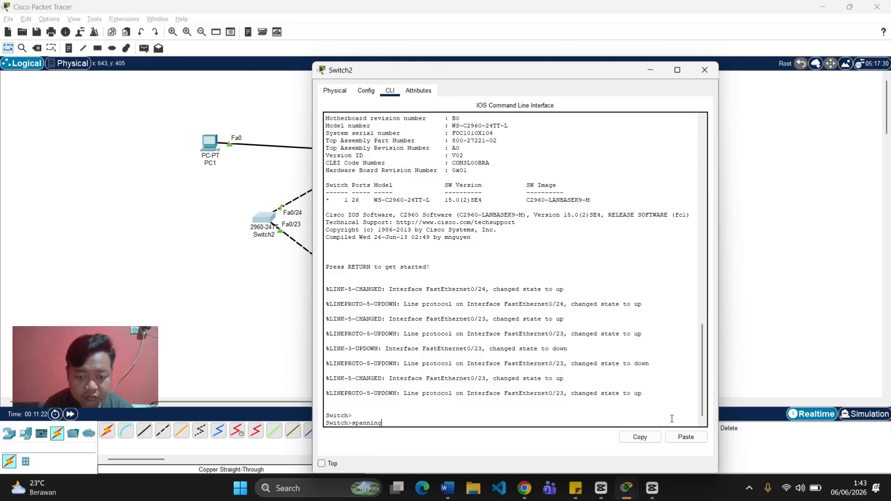
pyautogui.press('BackSpace')
pyautogui.press('BackSpace')
pyautogui.press('BackSpace')
pyautogui.press('BackSpace')
pyautogui.press('BackSpace')
pyautogui.press('BackSpace')
pyautogui.press('BackSpace')
pyautogui.write('enalbe')
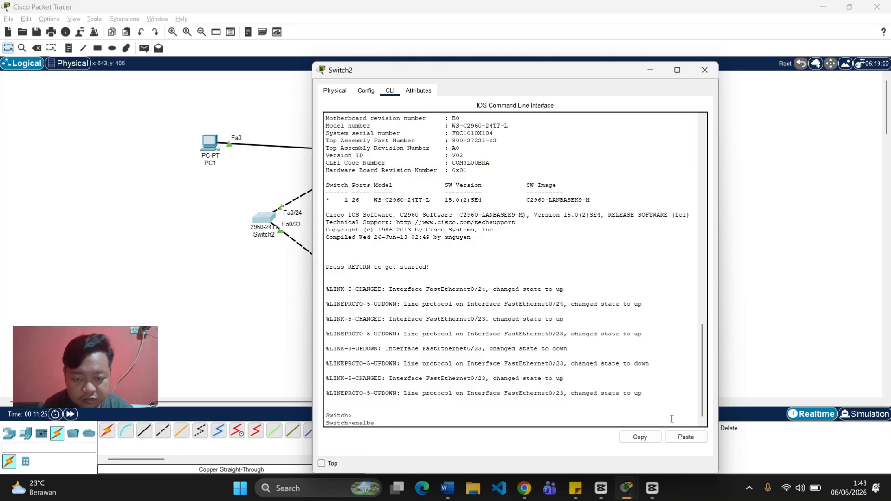
pyautogui.press('Return')
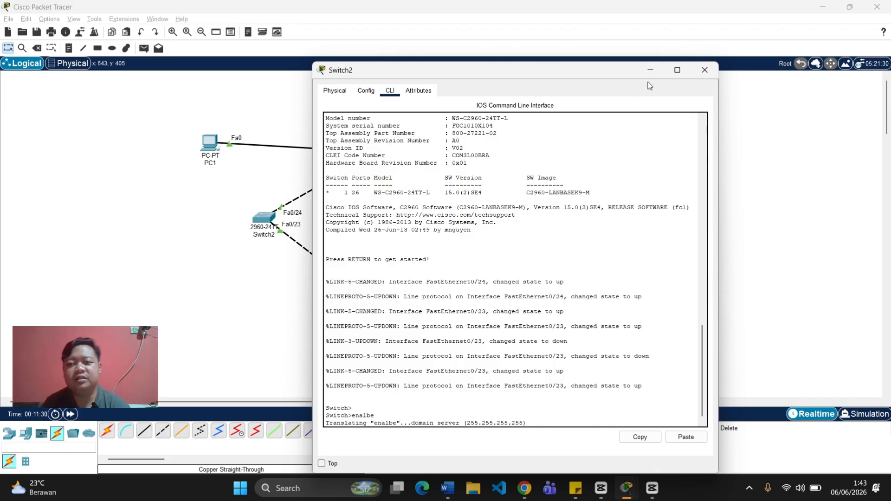
pyautogui.click(650, 70)
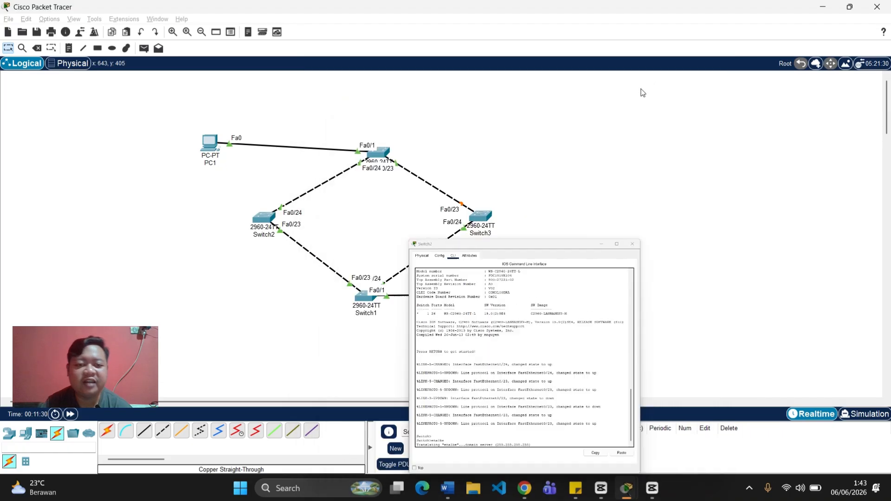
# - Open Switch3's command line and enter privileged mode with enable
pyautogui.click(481, 225)
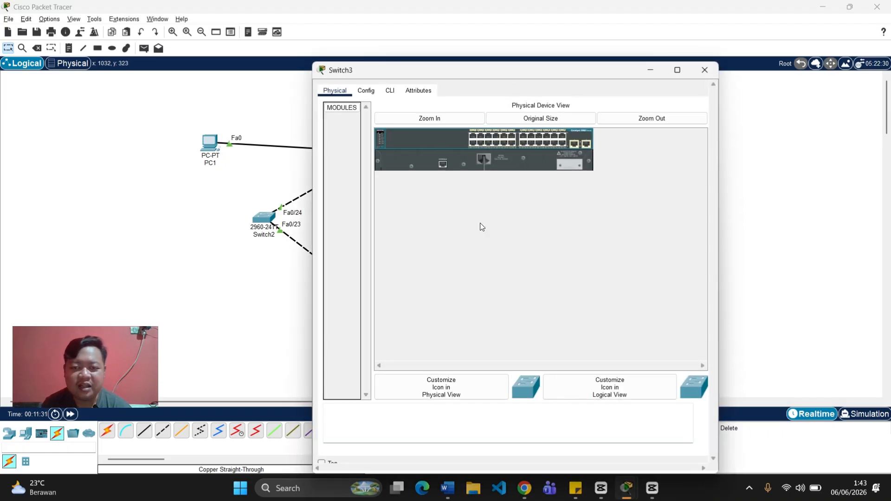
pyautogui.click(392, 89)
pyautogui.click(652, 418)
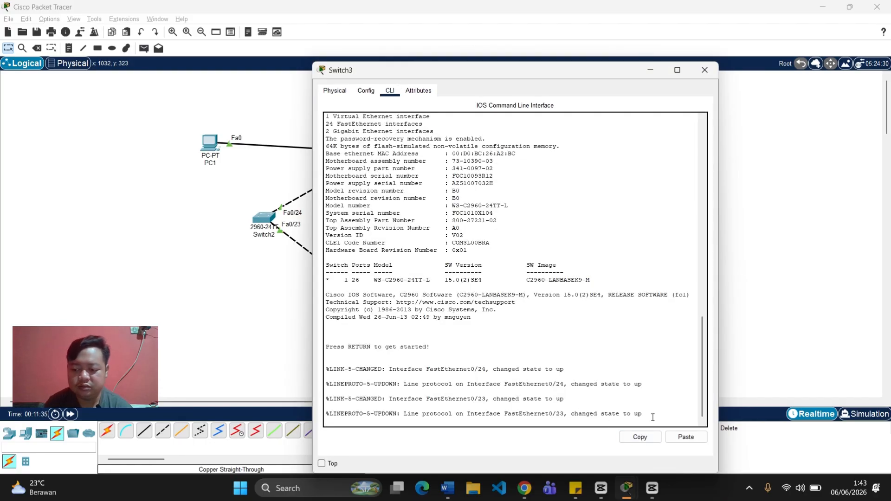
pyautogui.press('Return')
pyautogui.press('Return')
pyautogui.write('enbale')
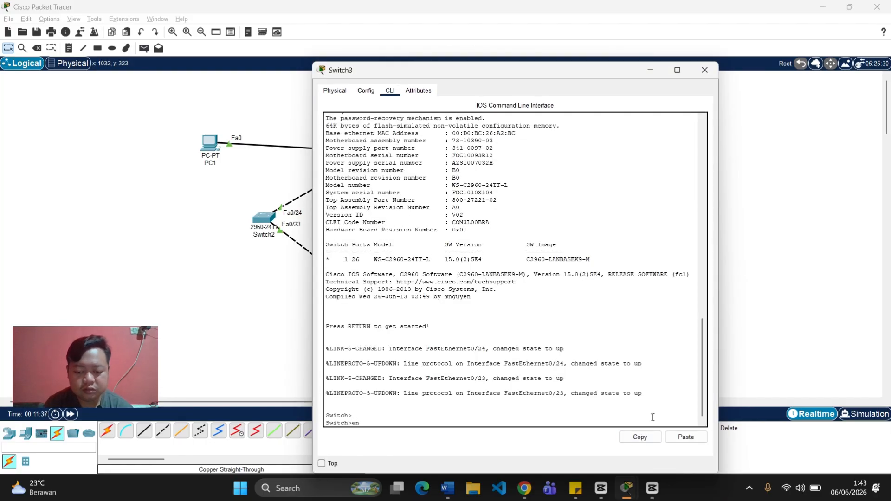
pyautogui.press('BackSpace')
pyautogui.press('BackSpace')
pyautogui.press('BackSpace')
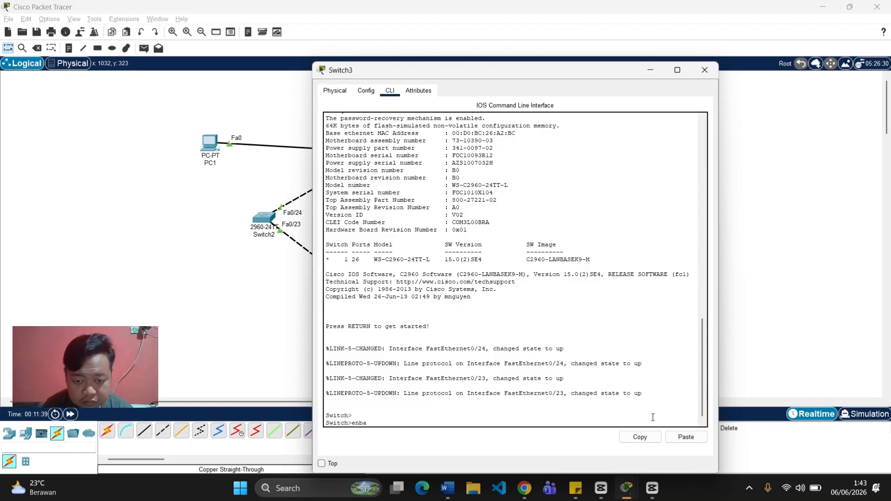
pyautogui.write('le')
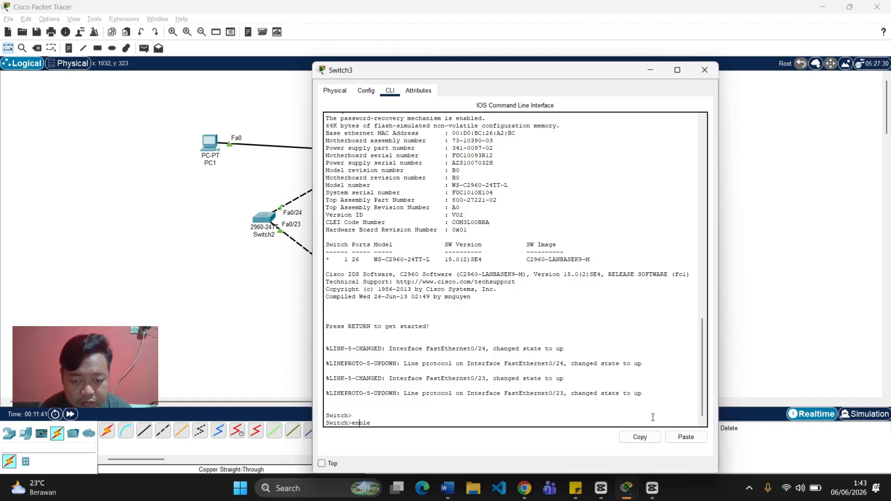
pyautogui.write('a')
pyautogui.press('Return')
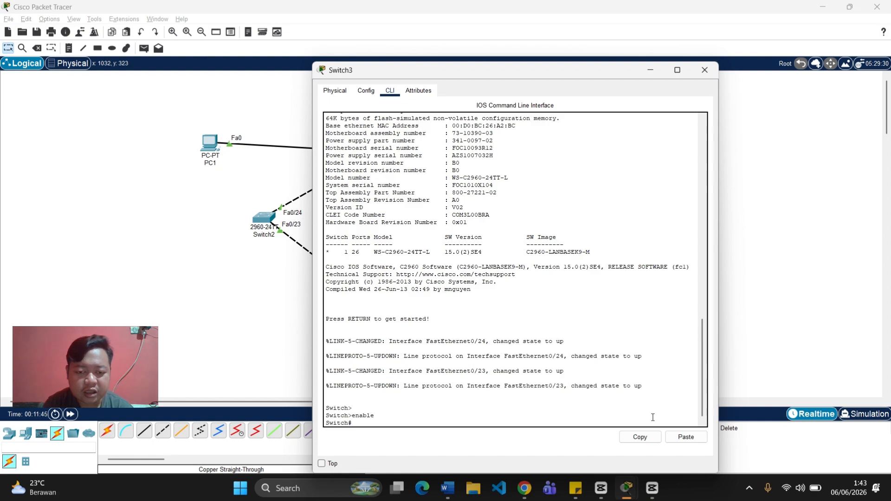
# - Run sh spanning-tree on Switch3
pyautogui.write('sh panning')
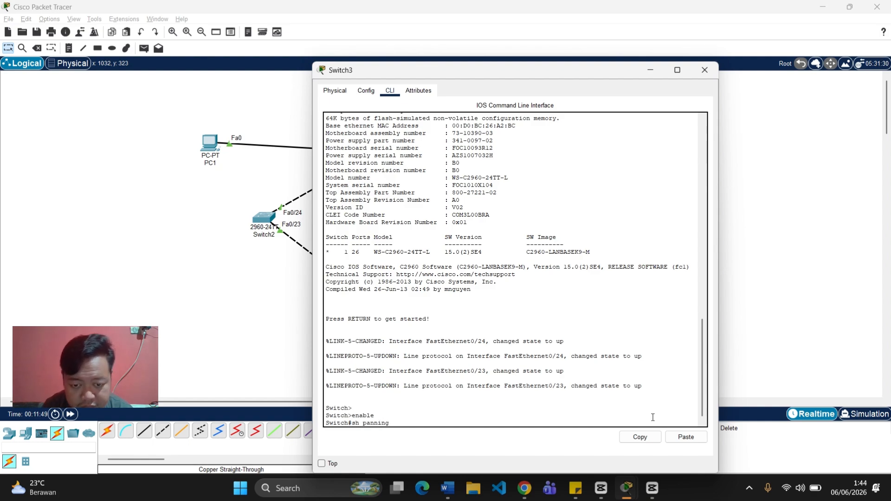
pyautogui.press('BackSpace')
pyautogui.press('BackSpace')
pyautogui.press('BackSpace')
pyautogui.press('BackSpace')
pyautogui.press('BackSpace')
pyautogui.press('BackSpace')
pyautogui.press('BackSpace')
pyautogui.write('sp')
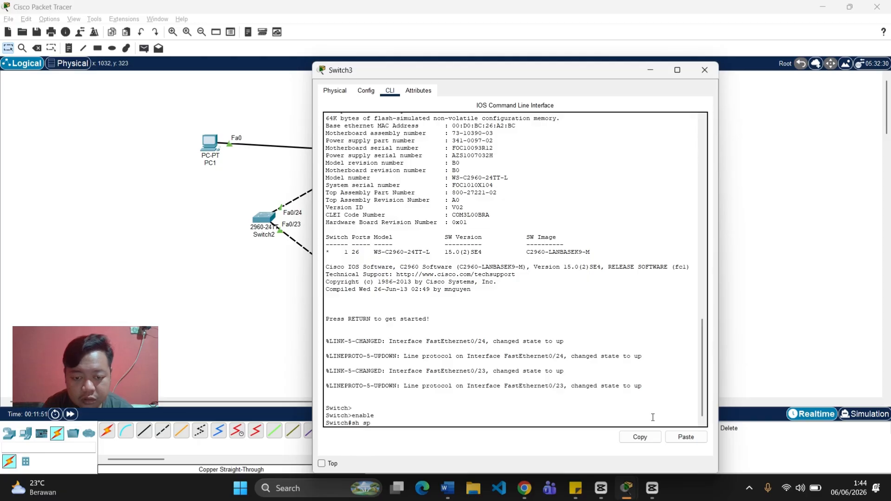
pyautogui.write('anni')
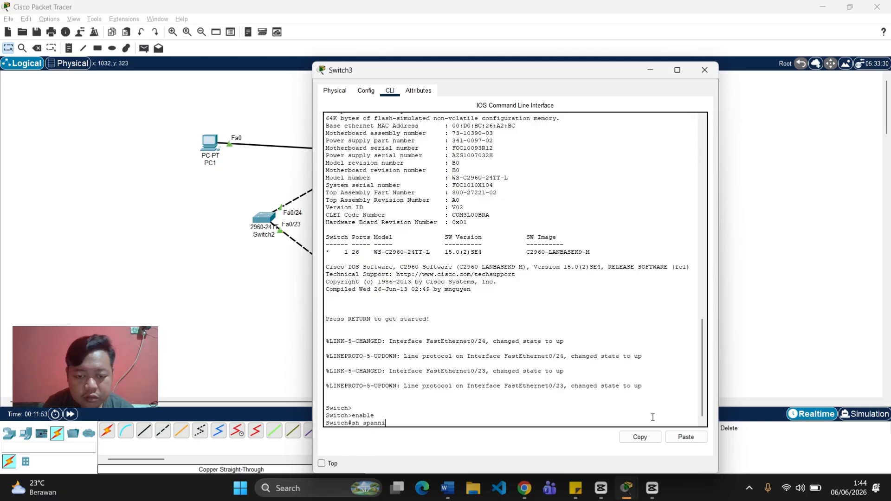
pyautogui.write('ng-tree')
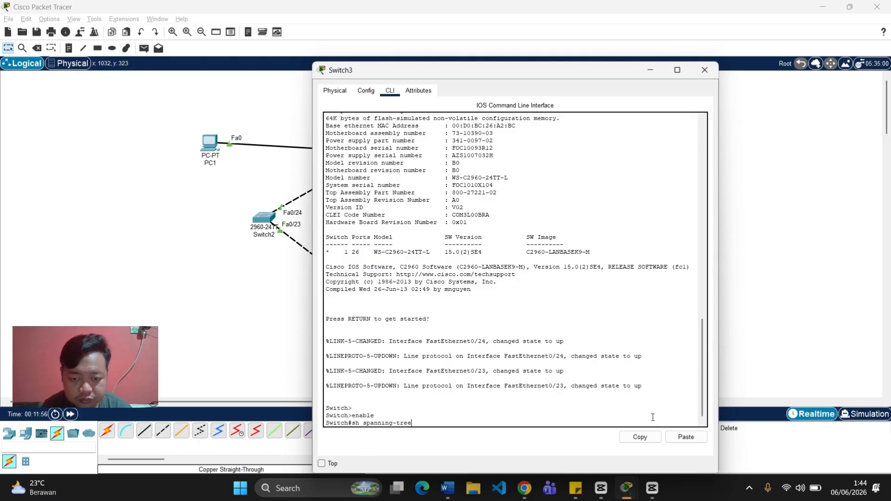
pyautogui.press('Return')
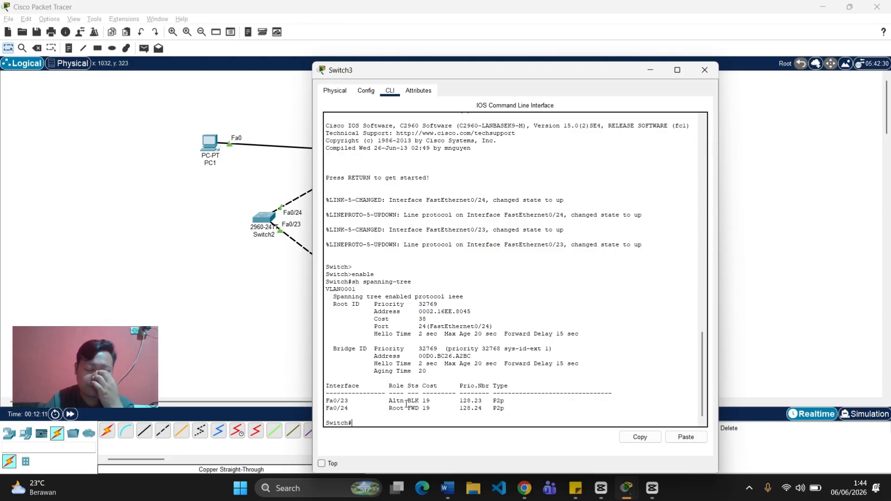
# - Examine the role, status and cost of Fa0/23 and Fa0/24 in Switch3's spanning tree output
pyautogui.moveTo(437, 395); pyautogui.dragTo(370, 433)
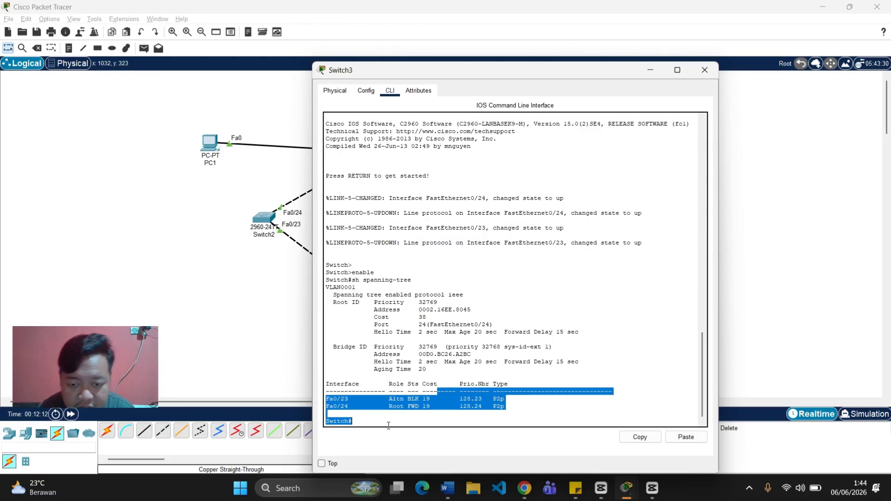
pyautogui.click(388, 419)
pyautogui.moveTo(356, 399); pyautogui.dragTo(331, 400)
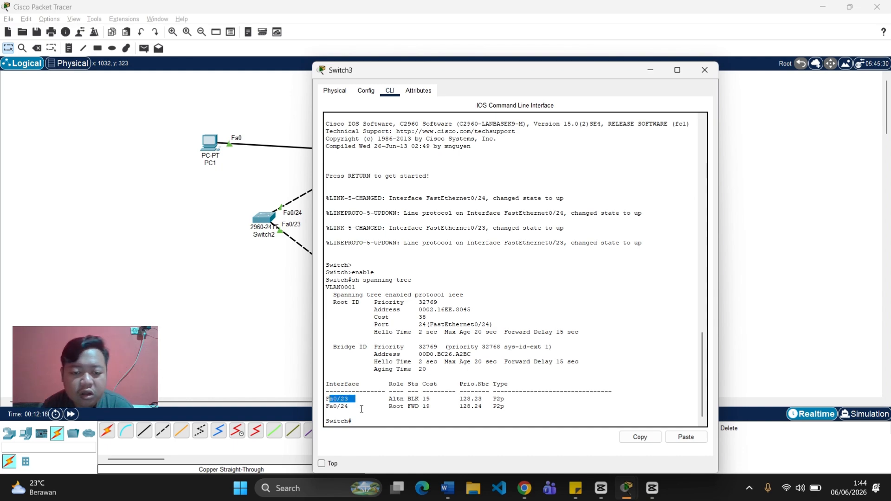
pyautogui.moveTo(386, 399); pyautogui.dragTo(439, 400)
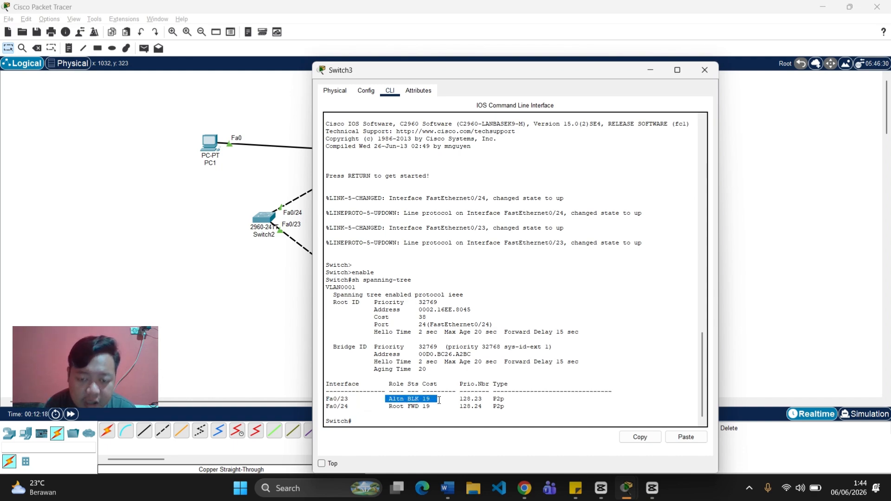
pyautogui.click(439, 399)
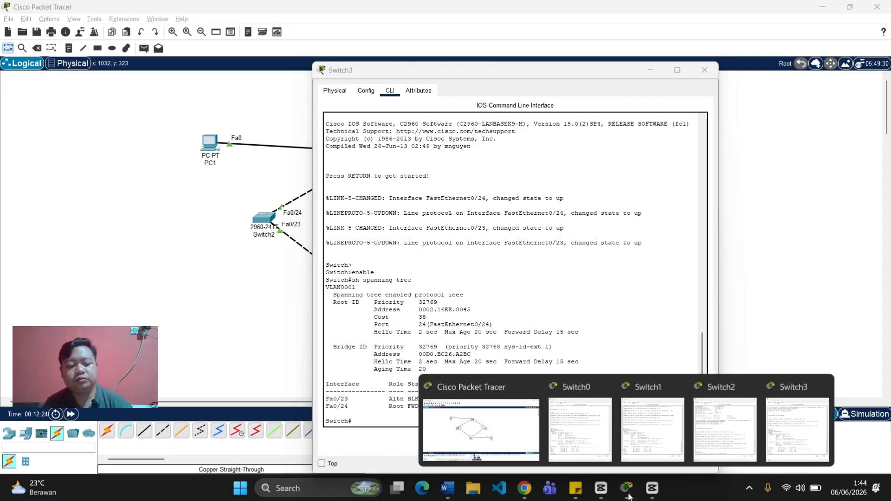
# - Switch to M5.pdf and read instruction 7 and the sample output about verifying a port with blocking status
pyautogui.hotkey('alt', 'Tab')
pyautogui.hotkey('alt', 'Tab')
pyautogui.hotkey('alt', 'Tab')
pyautogui.hotkey('alt', 'Tab')
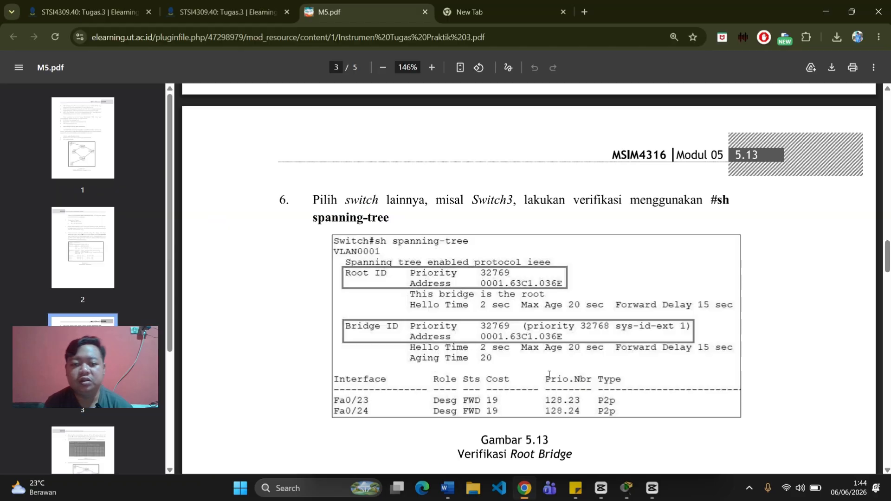
pyautogui.scroll(-8, 473, 355)
pyautogui.scroll(5, 469, 284)
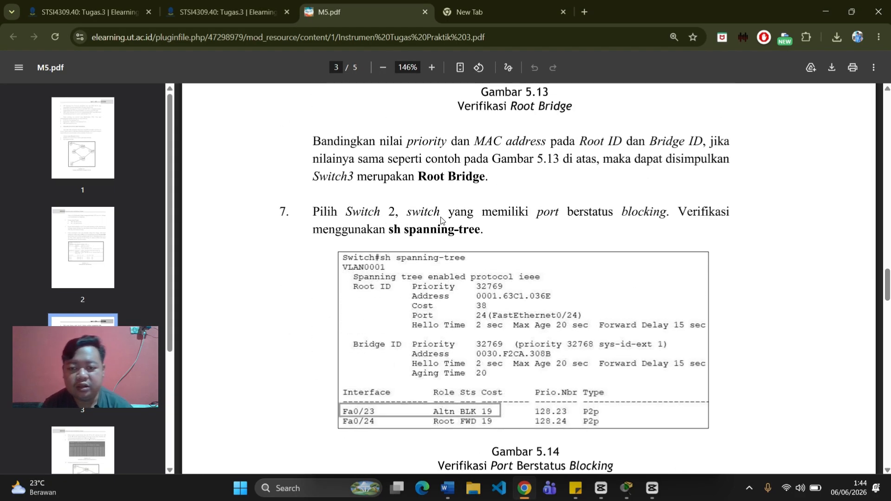
pyautogui.scroll(-1, 595, 224)
pyautogui.scroll(-2, 595, 225)
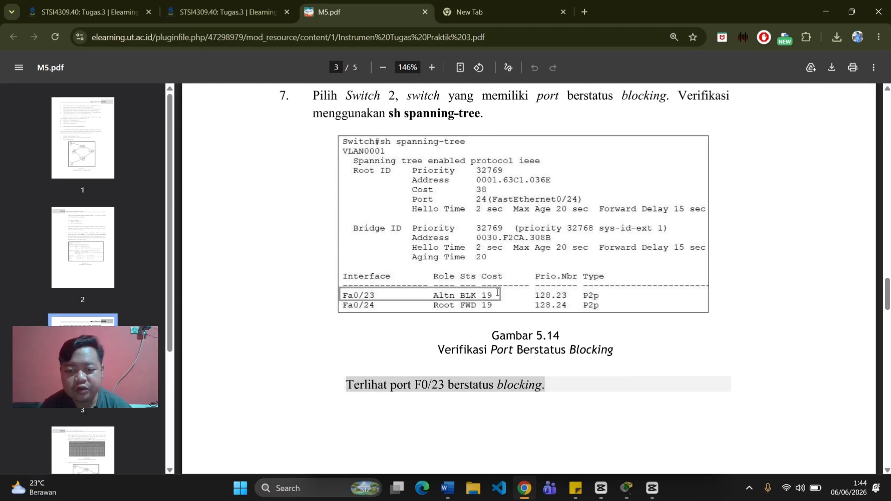
pyautogui.moveTo(494, 297); pyautogui.dragTo(432, 297)
# - Minimize Switch3's window and return to the topology in Packet Tracer
pyautogui.hotkey('alt', 'Tab')
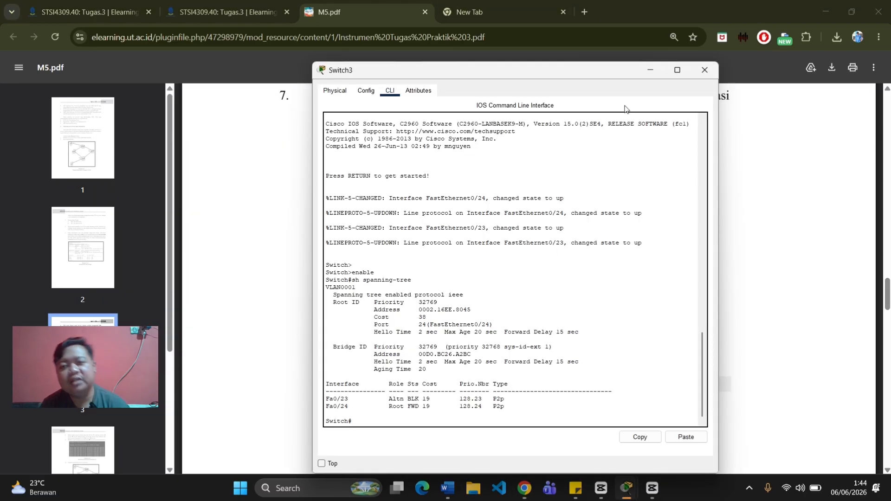
pyautogui.click(651, 72)
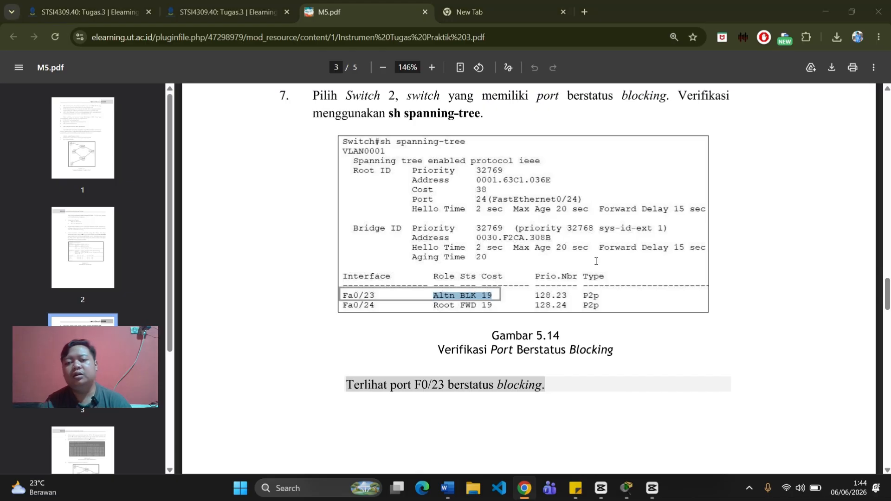
pyautogui.hotkey('alt', 'Tab')
pyautogui.press('Tab')
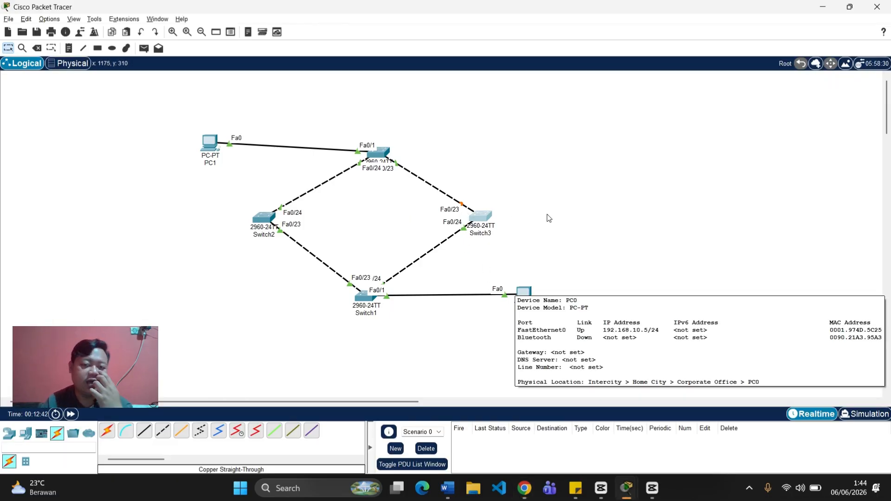
# - Reopen Switch2's command line and enter privileged mode with enable
pyautogui.click(261, 219)
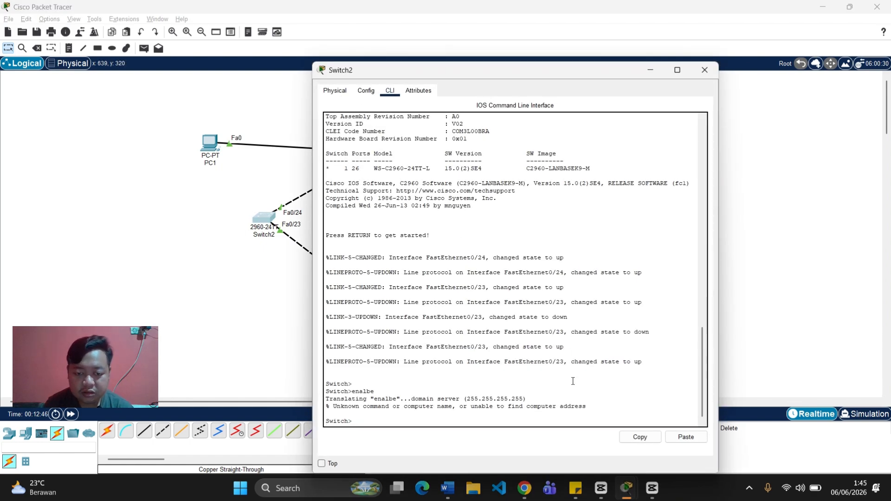
pyautogui.click(507, 414)
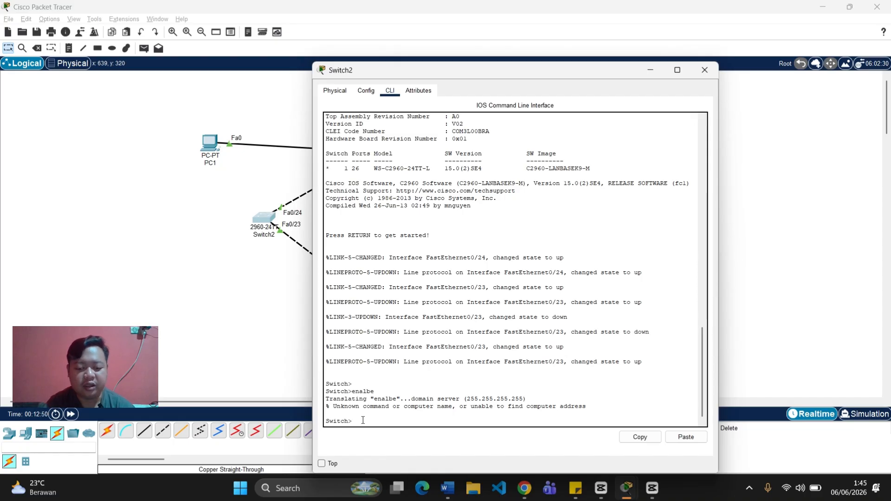
pyautogui.write('enable')
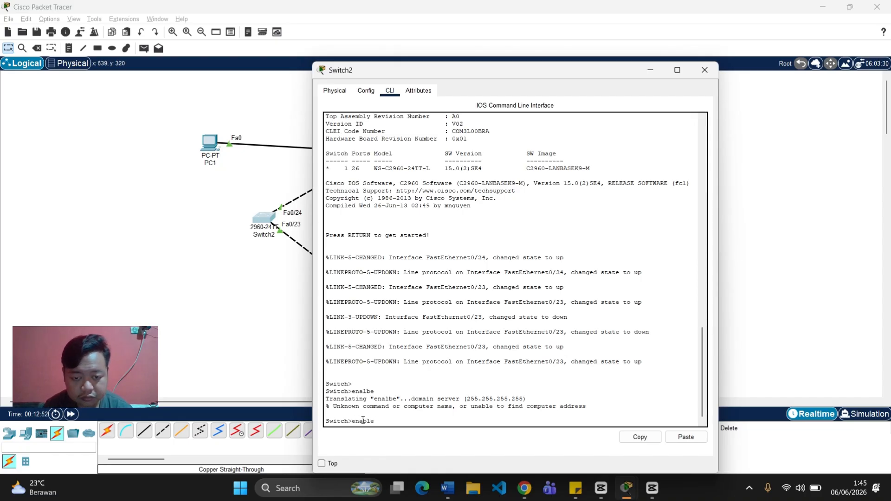
pyautogui.press('Return')
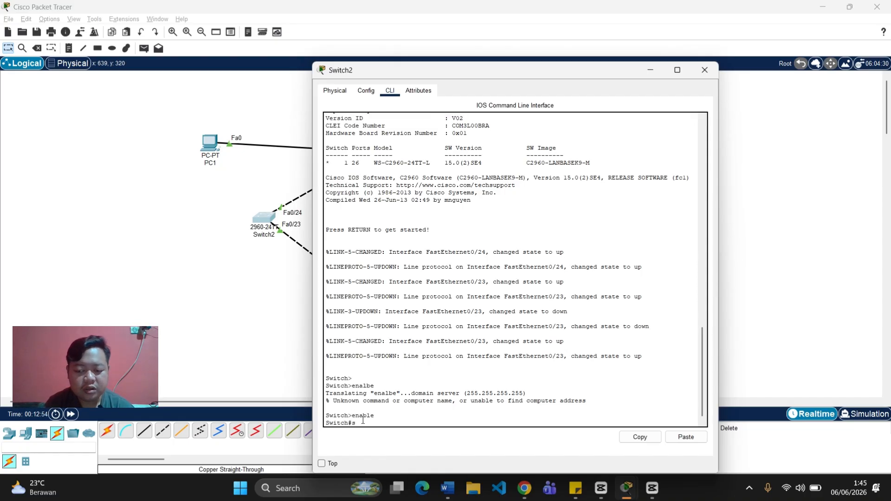
# - Try to run sh-spanning-tree on Switch2
pyautogui.write('sh spanning')
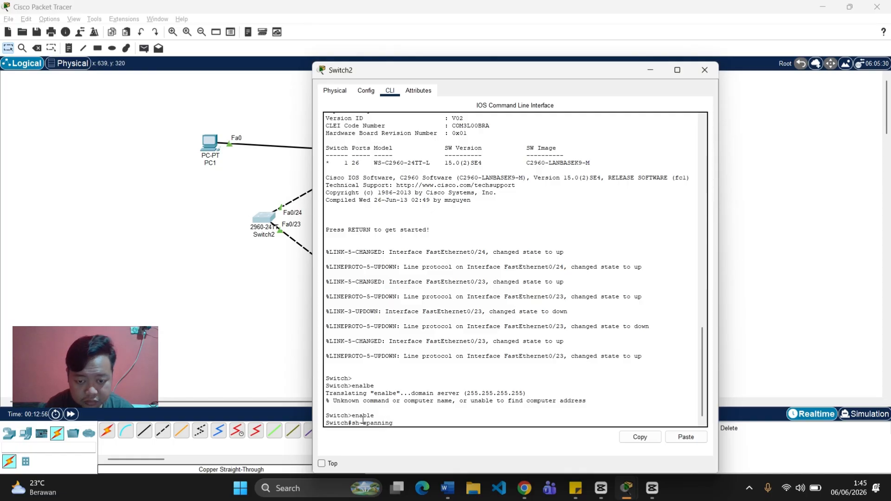
pyautogui.write('-tree')
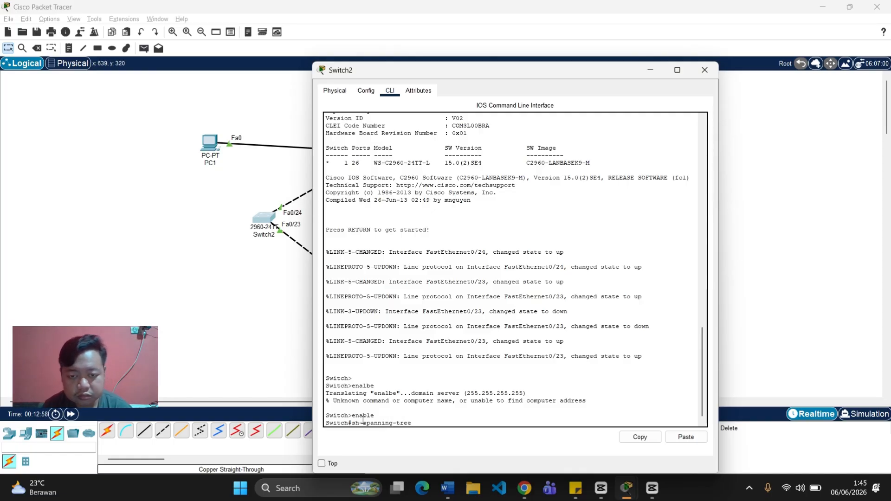
pyautogui.press('Return')
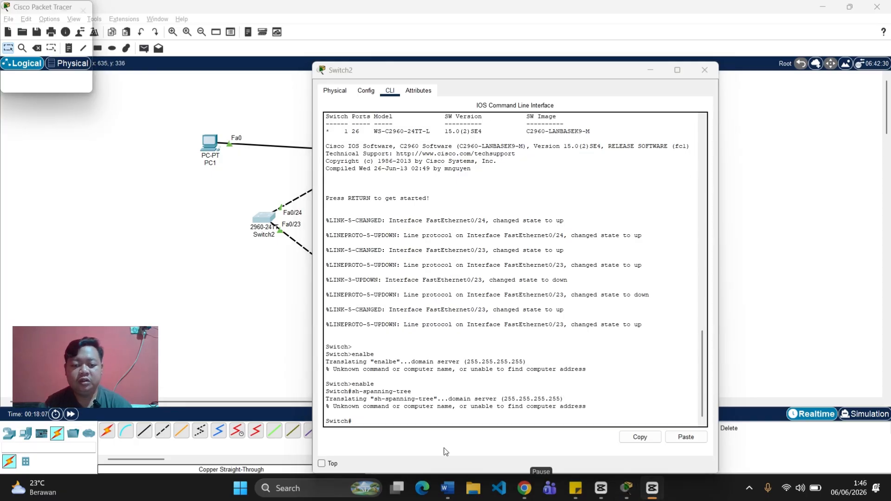
# - Run sh spanning-tree on Switch2, correcting the misspelled apanning-tree to spanning-tree in the recalled command
pyautogui.click(399, 419)
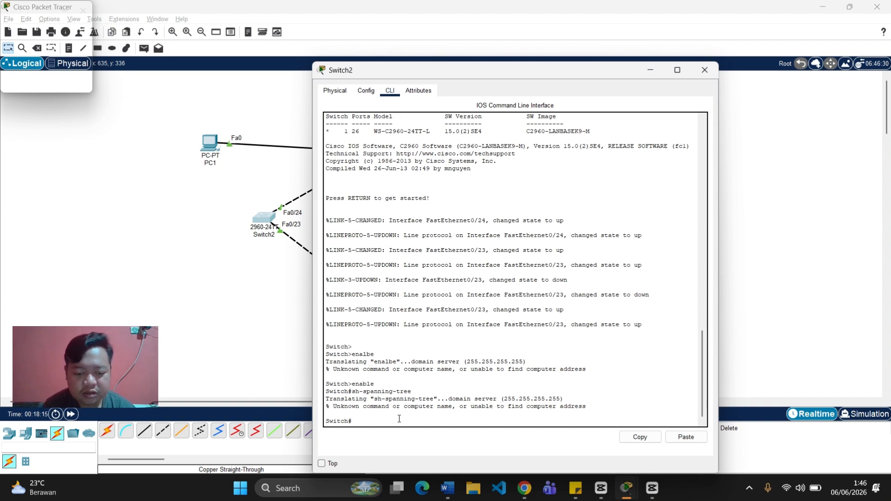
pyautogui.write('sh')
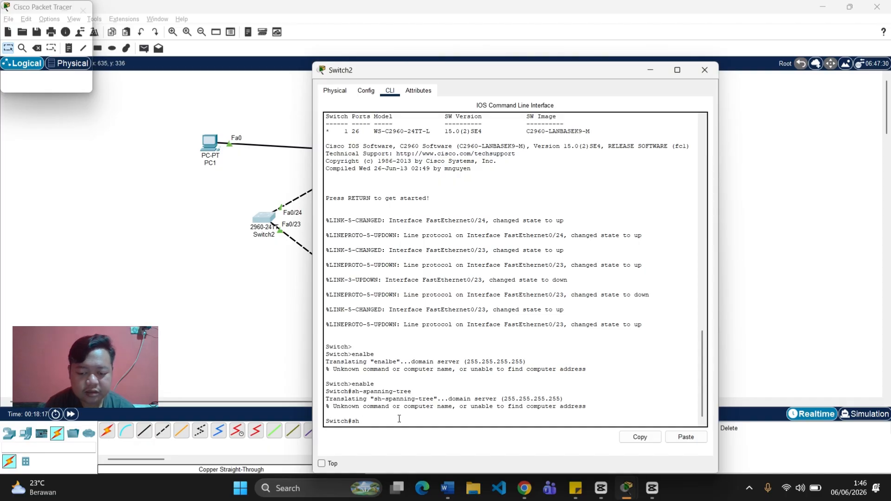
pyautogui.write(' apanning')
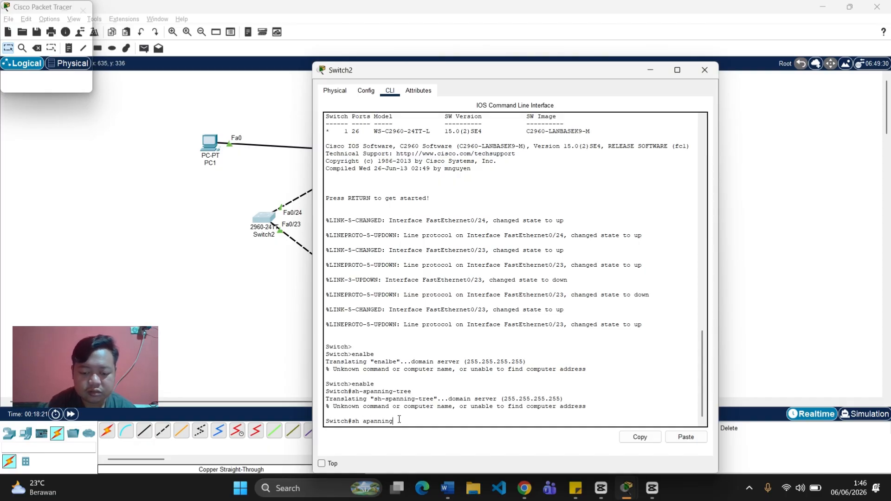
pyautogui.write('-tree')
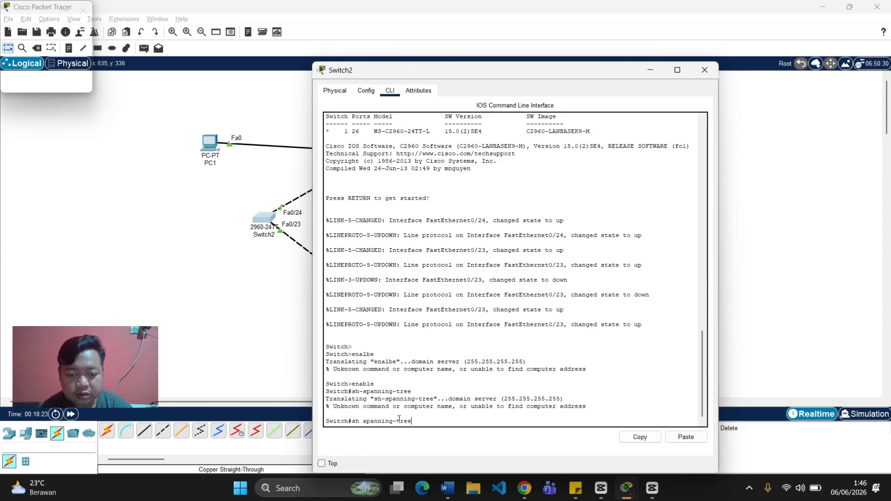
pyautogui.press('Return')
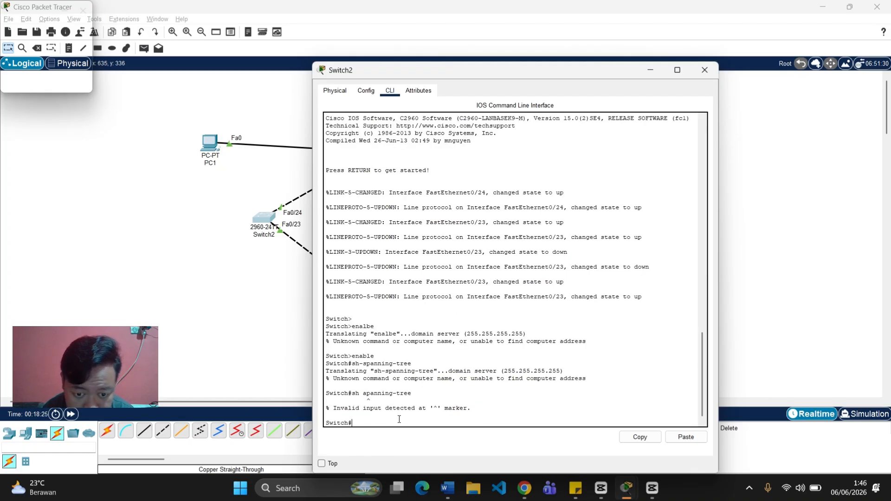
pyautogui.press('Up')
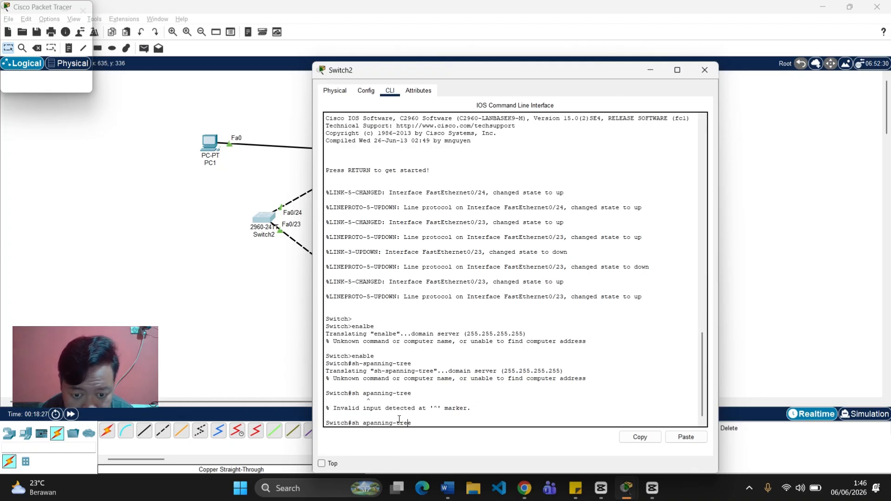
pyautogui.press('Left')
pyautogui.press('Left')
pyautogui.press('BackSpace')
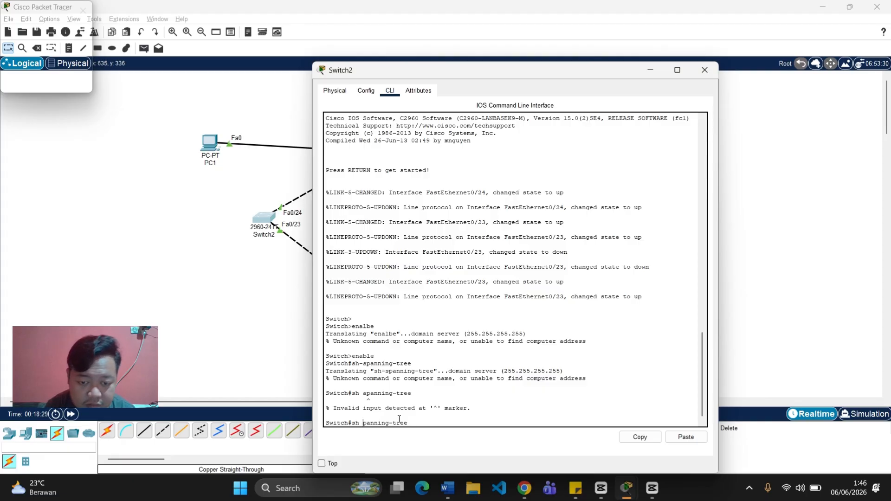
pyautogui.write('s')
pyautogui.press('Return')
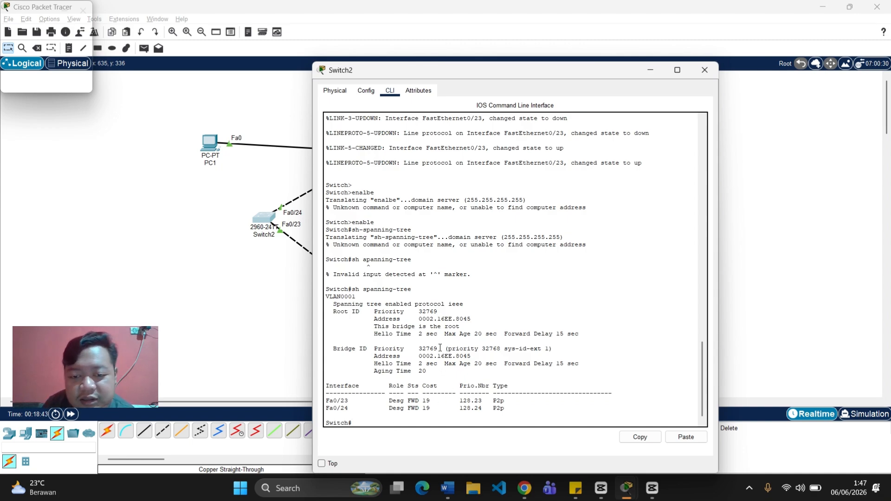
# - Compare the priority and address under Root ID and Bridge ID in Switch2's spanning-tree output, and check its root bridge line
pyautogui.moveTo(437, 349); pyautogui.dragTo(418, 349)
pyautogui.click(436, 315)
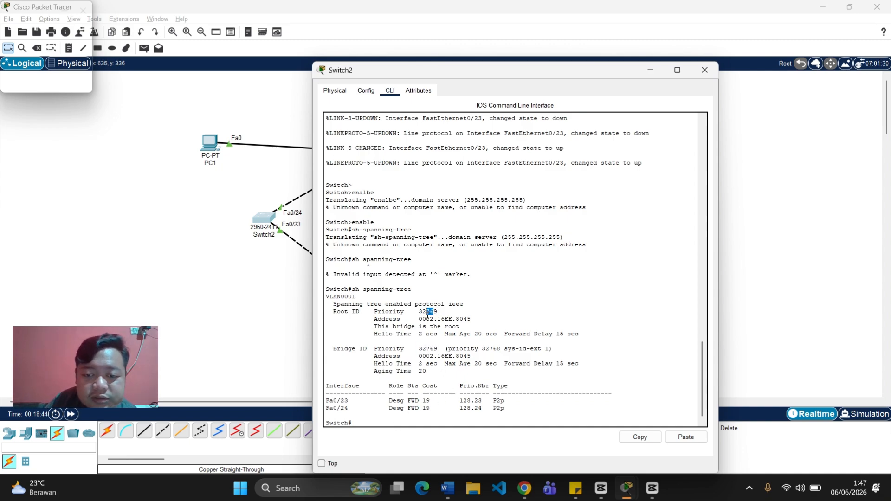
pyautogui.moveTo(492, 349); pyautogui.dragTo(552, 359)
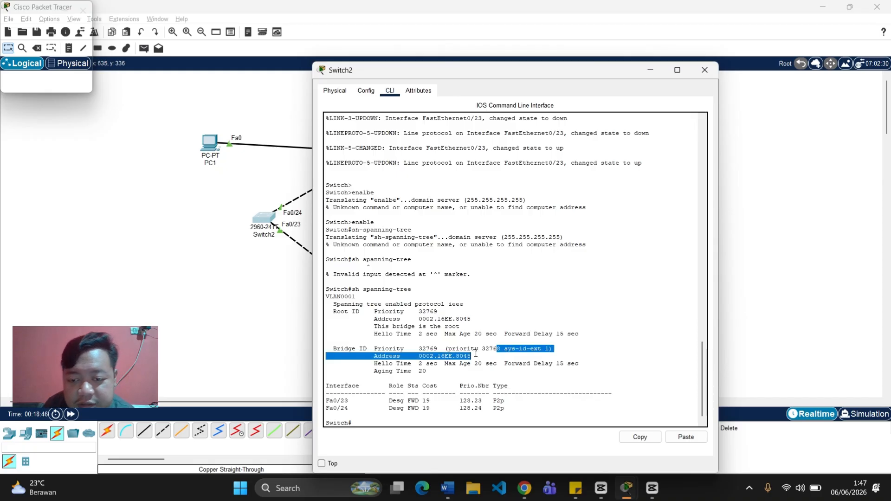
pyautogui.click(558, 352)
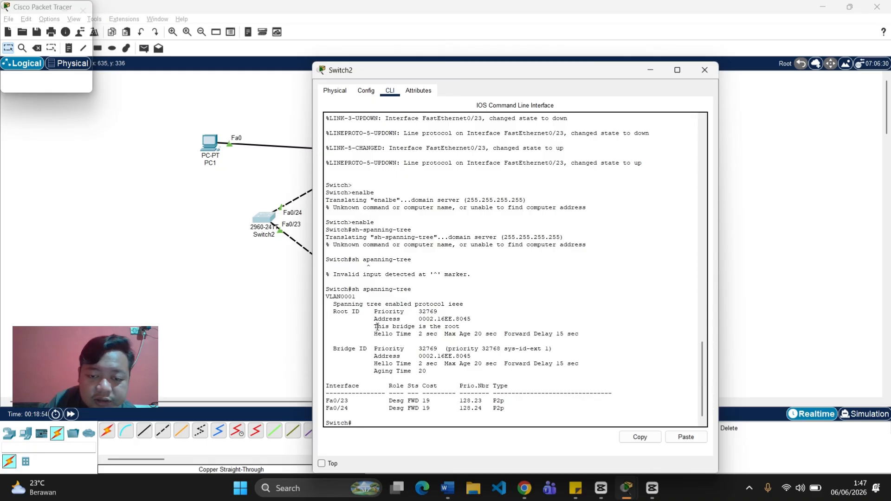
pyautogui.moveTo(377, 327); pyautogui.dragTo(466, 327)
pyautogui.click(488, 325)
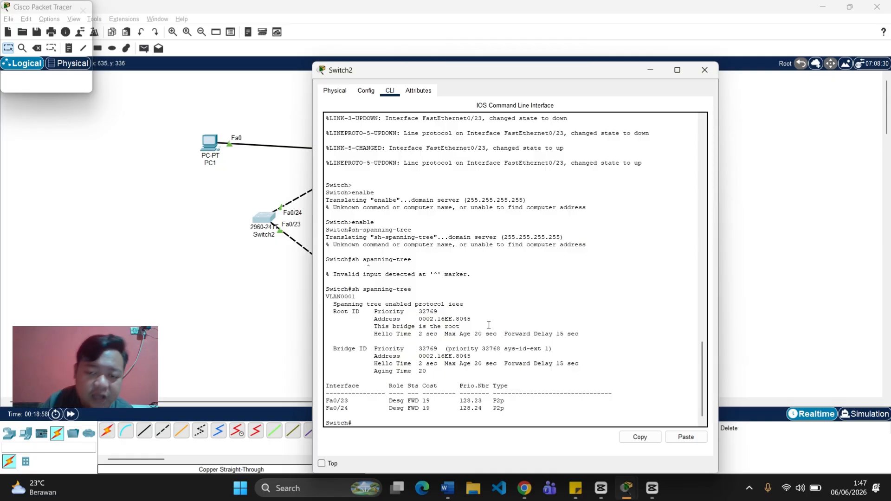
# - Switch to M5.pdf and reread instruction 6 with Gambar 5.13 on comparing Root ID and Bridge ID to identify the root bridge
pyautogui.hotkey('alt', 'Tab')
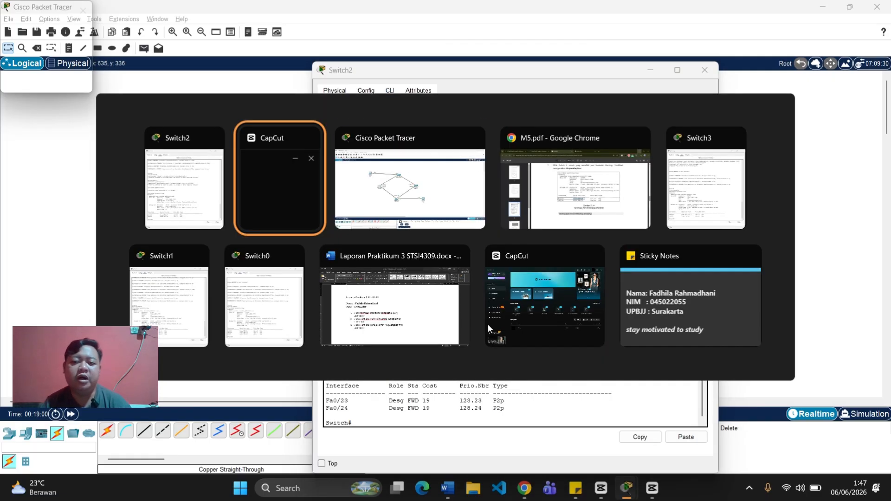
pyautogui.hotkey('alt', 'Tab')
pyautogui.hotkey('alt', 'Tab')
pyautogui.scroll(3, 478, 254)
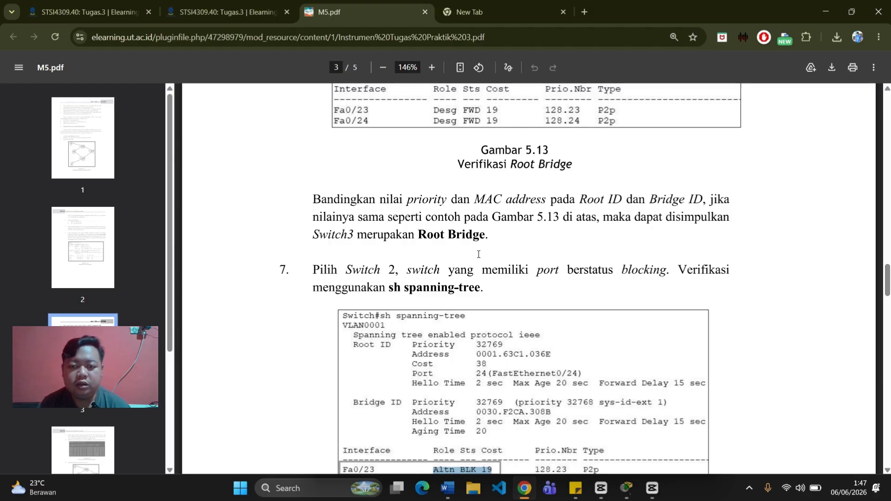
pyautogui.scroll(4, 478, 254)
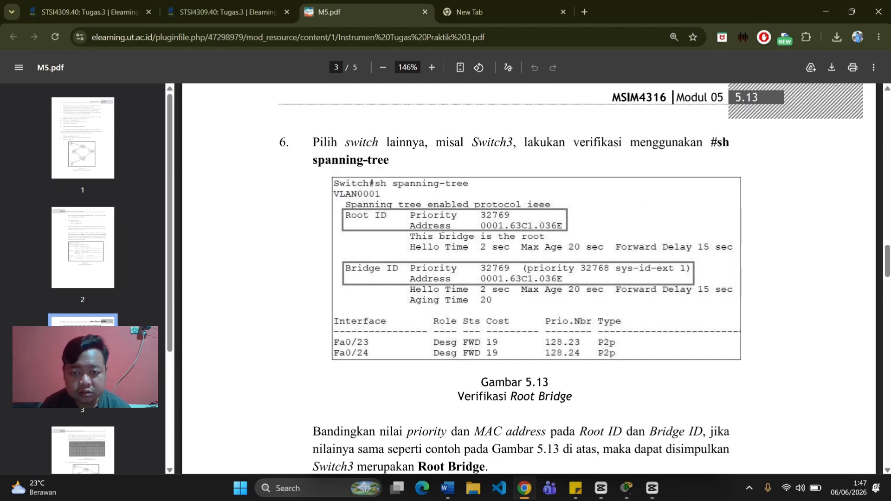
pyautogui.scroll(-3, 509, 254)
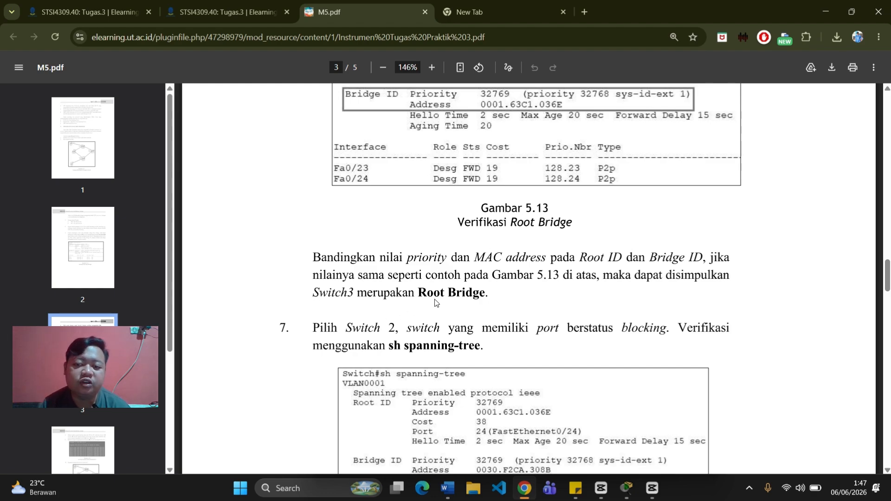
# - Switch back to the network topology in Cisco Packet Tracer
pyautogui.hotkey('alt', 'Tab')
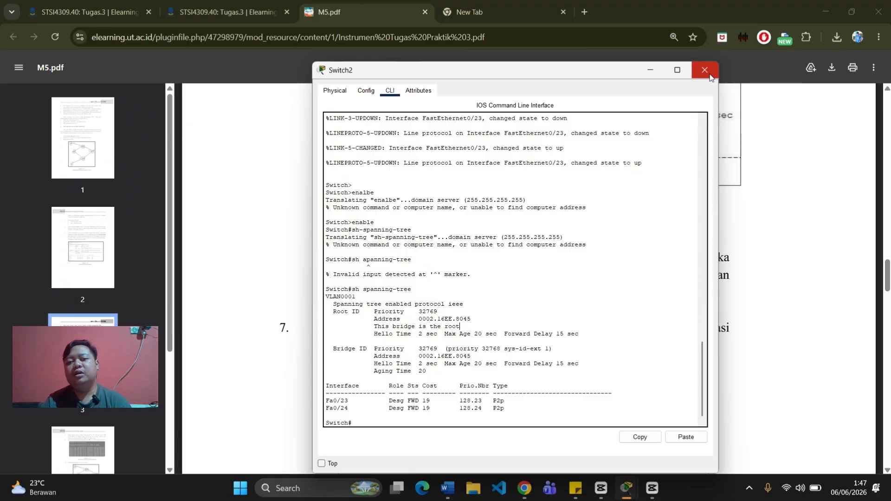
pyautogui.hotkey('alt', 'Tab')
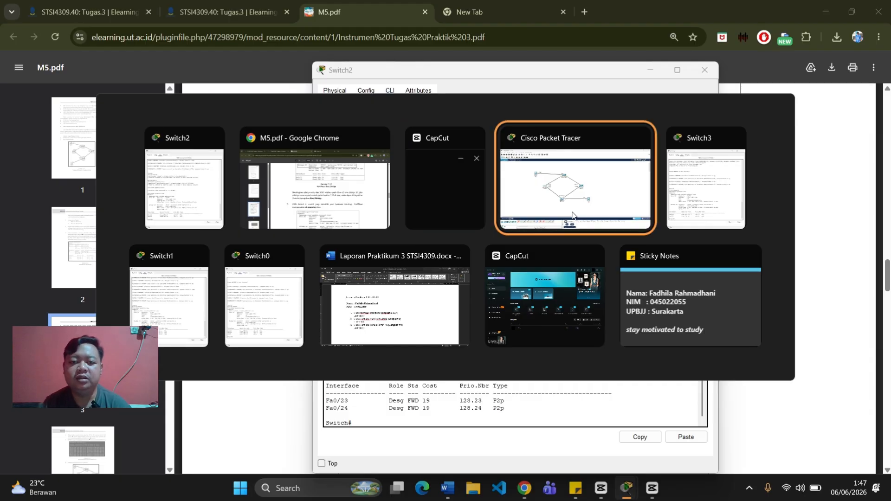
pyautogui.click(572, 215)
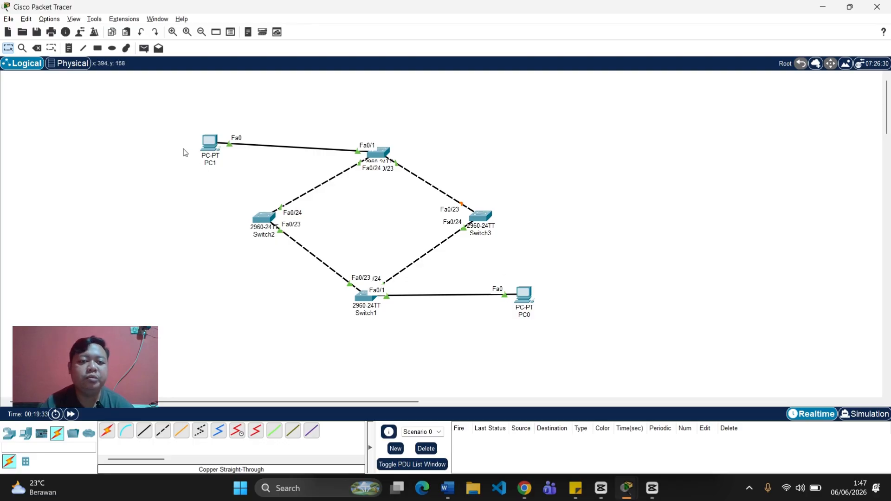
# - Send a simple PDU from PC1 to PC0 to test their connection
pyautogui.click(210, 148)
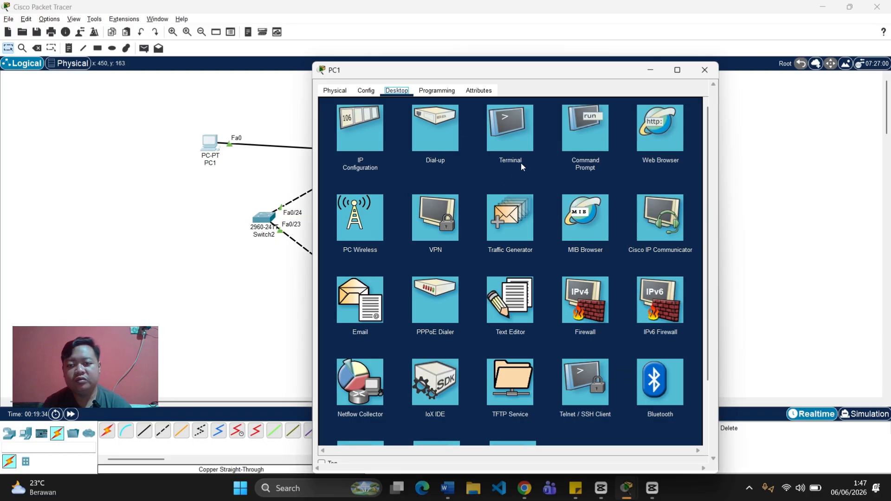
pyautogui.click(704, 70)
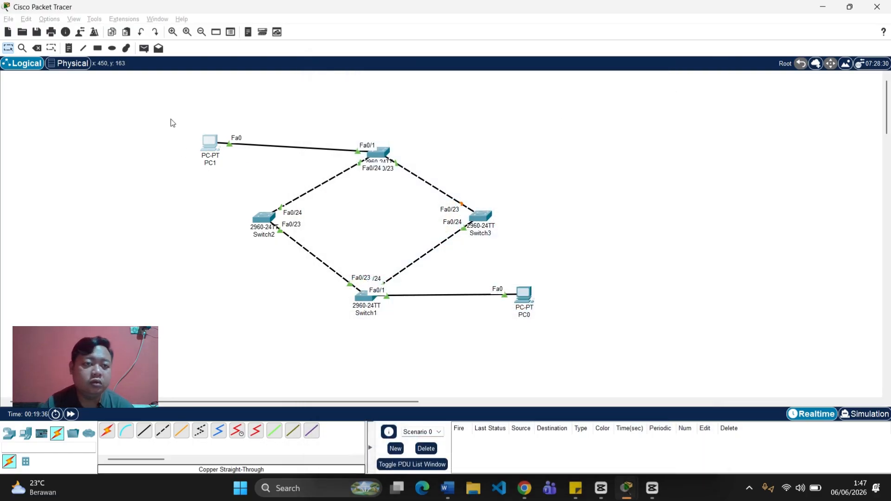
pyautogui.click(144, 47)
pyautogui.click(210, 144)
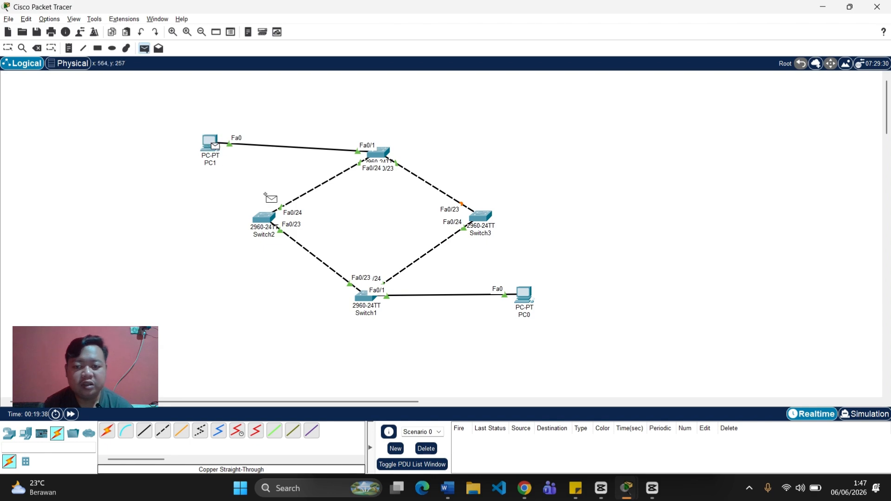
pyautogui.click(523, 296)
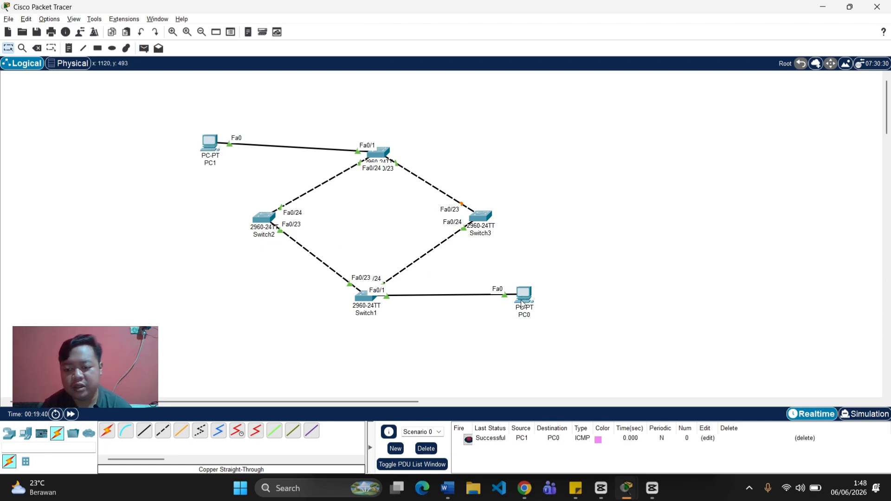
pyautogui.click(747, 441)
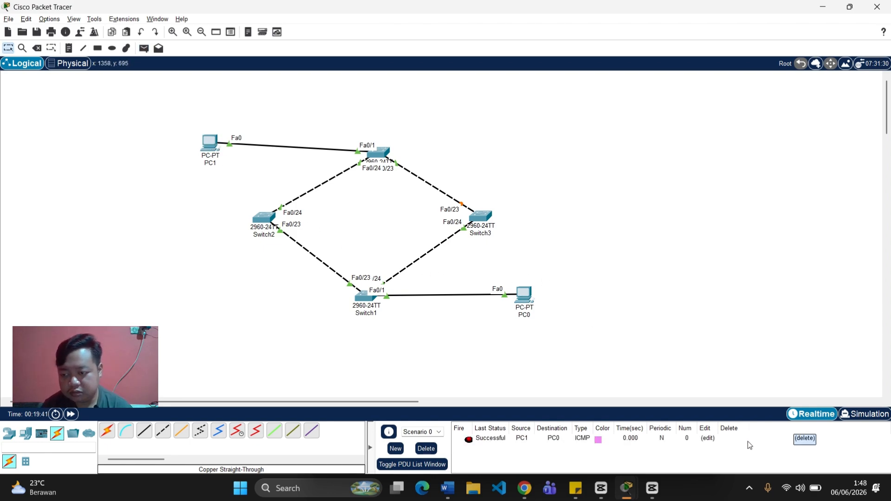
# - Play the PC1-to-PC0 packet in simulation mode to follow its path through the switches, and return to realtime mode
pyautogui.click(859, 417)
pyautogui.click(816, 292)
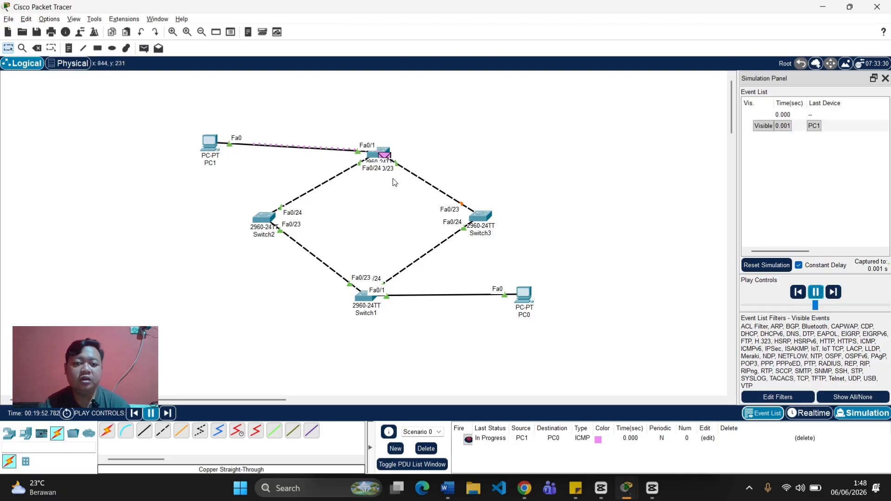
pyautogui.click(833, 291)
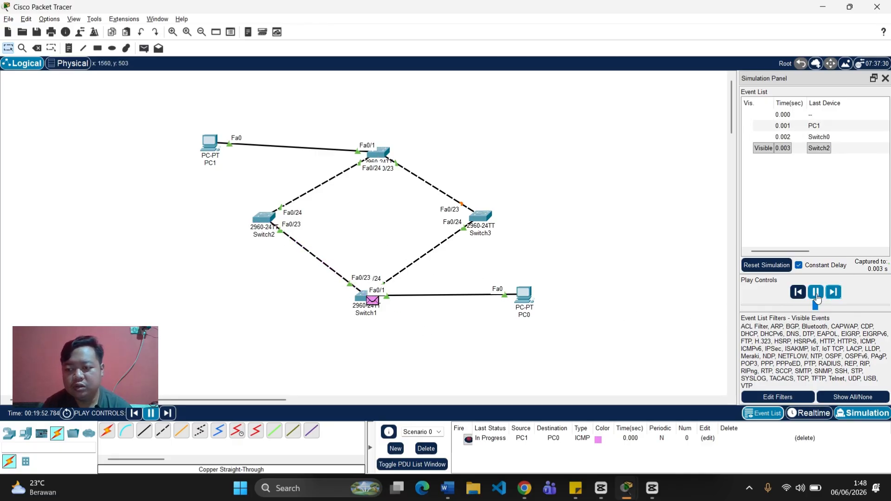
pyautogui.click(831, 291)
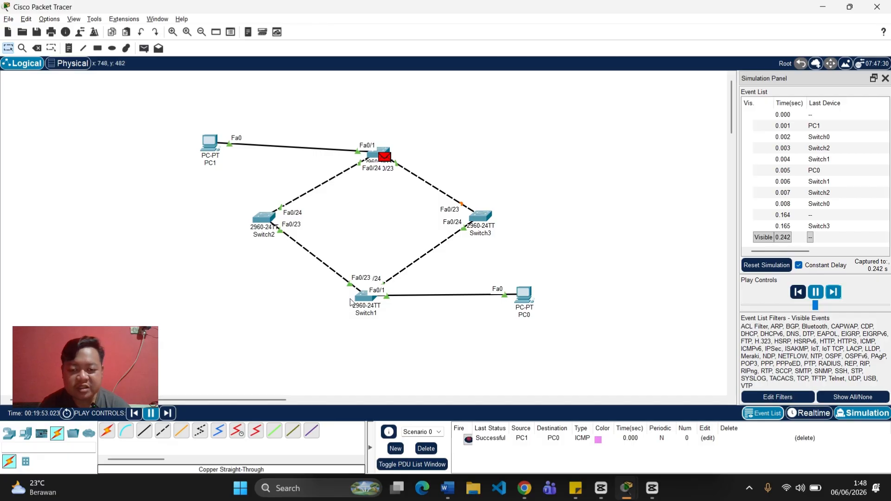
pyautogui.moveTo(517, 303)
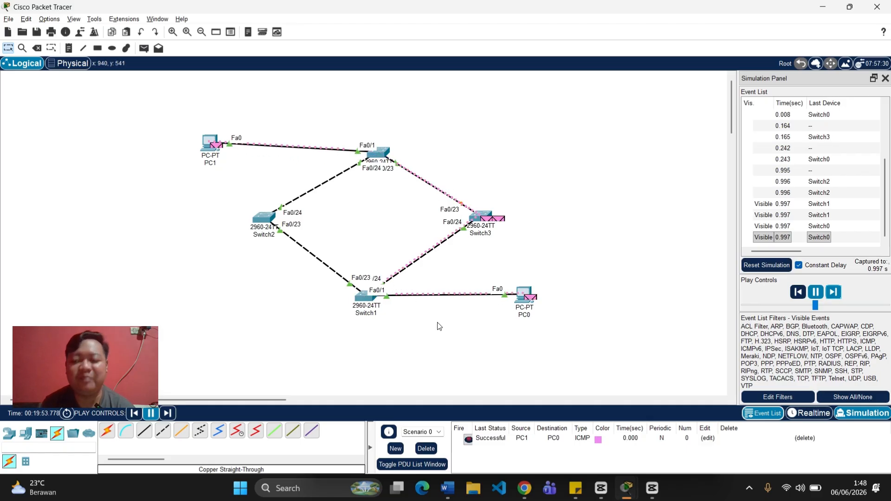
pyautogui.click(810, 413)
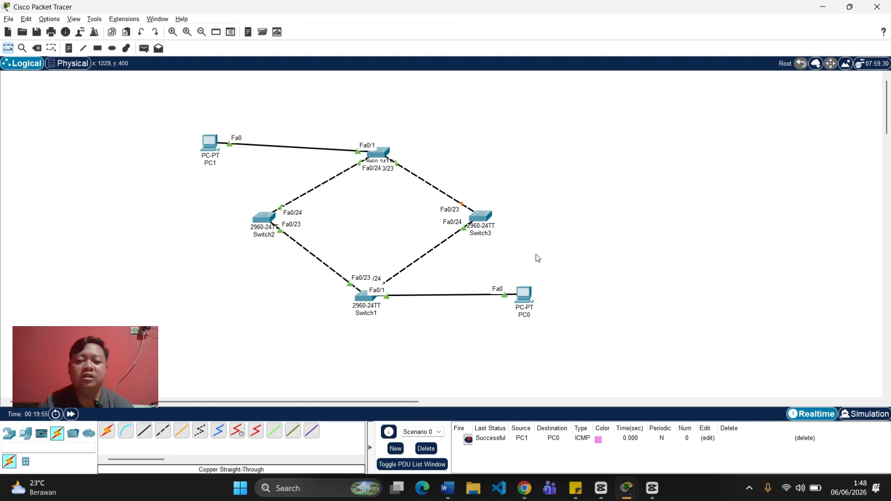
# - Switch to M5.pdf and read instructions 8 to 10 on normal traffic flow, the ping test and disconnecting Switch1 from Switch3
pyautogui.hotkey('alt', 'Tab')
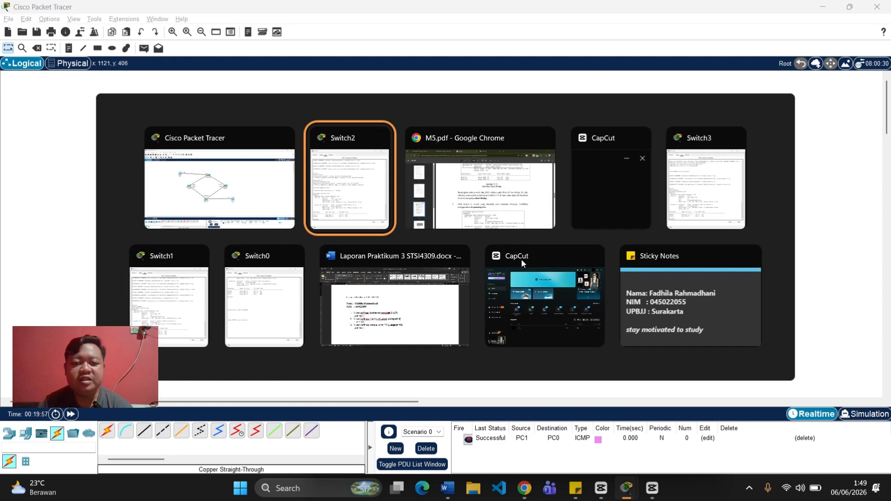
pyautogui.hotkey('alt', 'Tab')
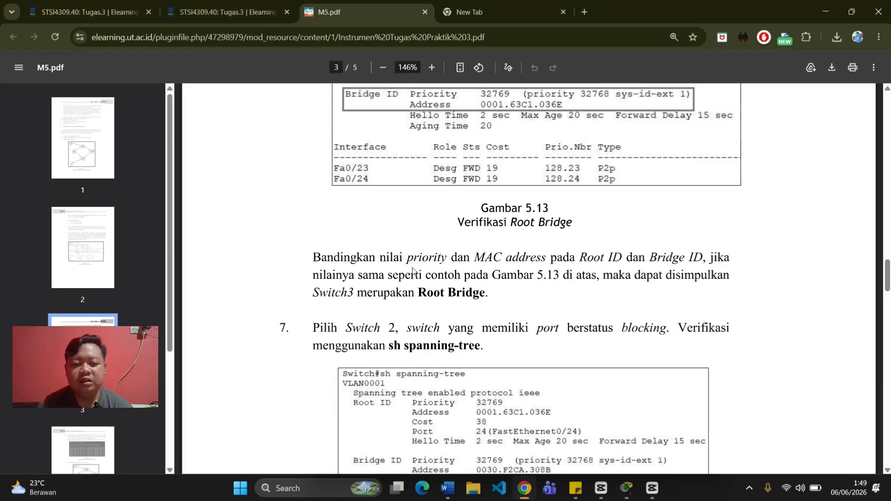
pyautogui.scroll(-5, 416, 268)
pyautogui.scroll(-12, 416, 265)
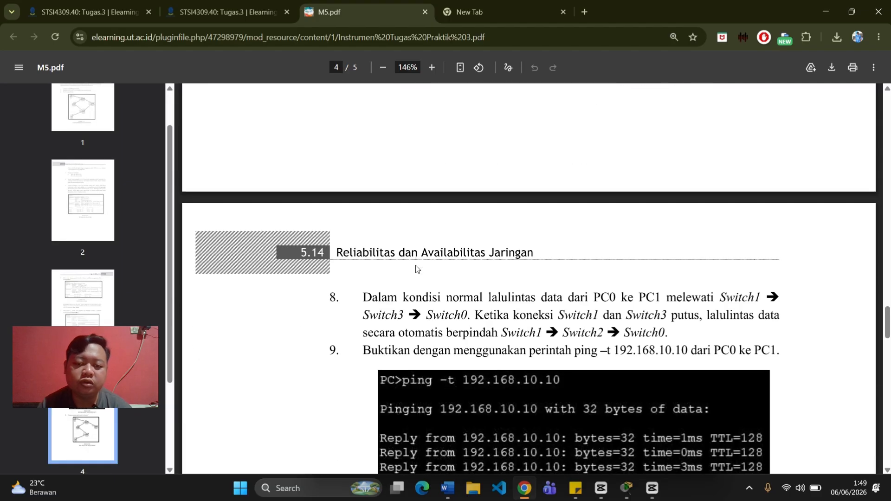
pyautogui.scroll(-5, 416, 265)
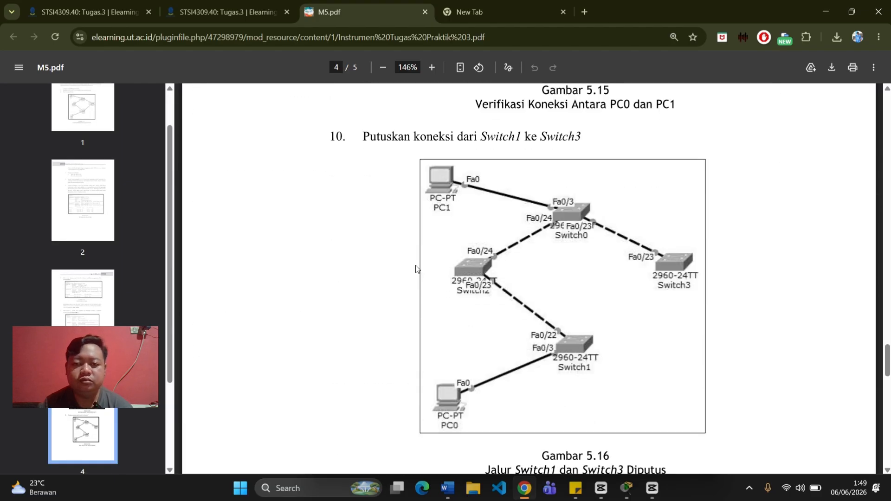
# - Return from M5.pdf to the switch-loop topology in Cisco Packet Tracer
pyautogui.hotkey('alt', 'Tab')
pyautogui.hotkey('alt', 'Tab')
pyautogui.hotkey('alt', 'Tab')
pyautogui.hotkey('alt', 'Tab')
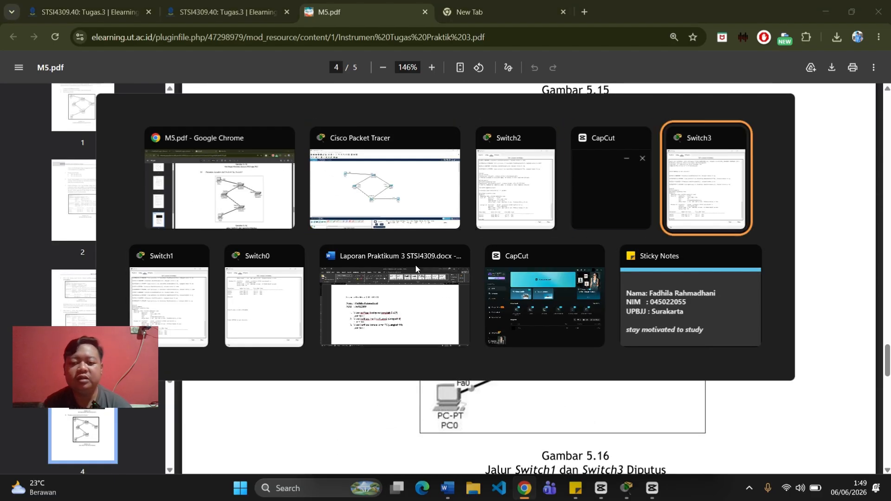
pyautogui.hotkey('alt', 'Tab')
pyautogui.hotkey('alt', 'Tab')
pyautogui.hotkey('alt', 'Tab')
pyautogui.hotkey('alt', 'Tab')
pyautogui.hotkey('alt', 'Tab')
pyautogui.hotkey('alt', 'Tab')
pyautogui.hotkey('alt', 'Tab')
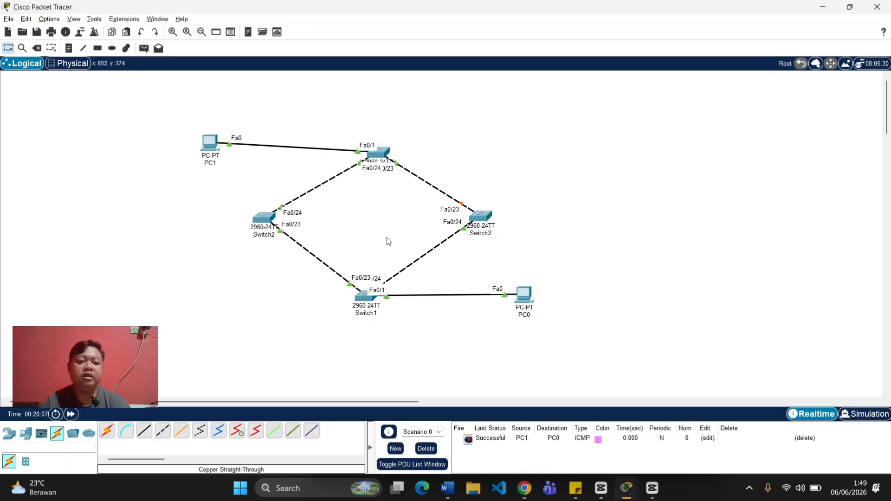
# - Open the Command Prompt on PC1
pyautogui.click(218, 148)
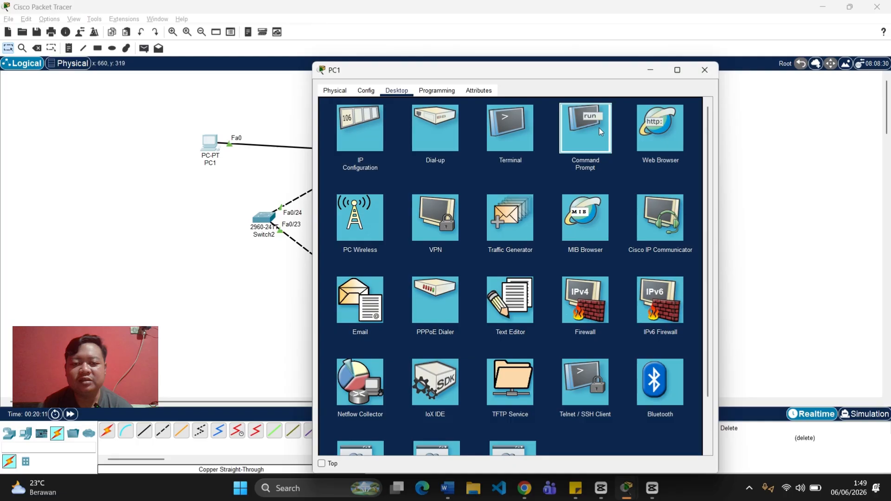
pyautogui.click(600, 131)
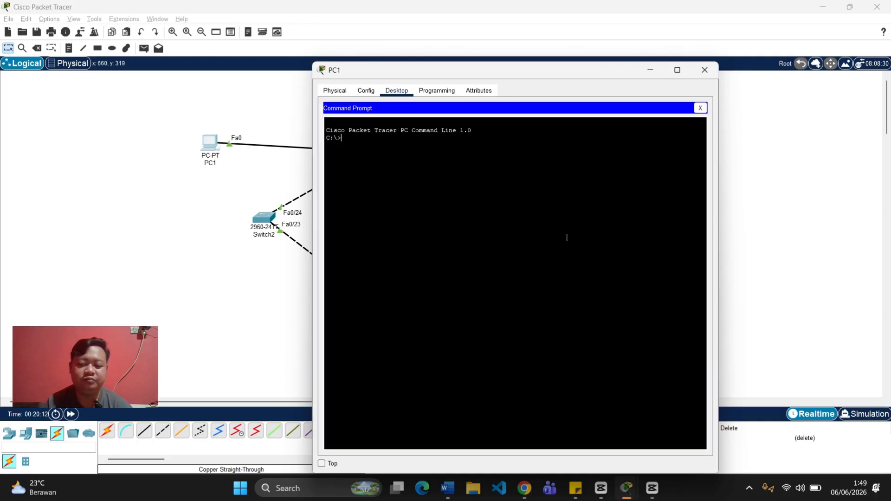
pyautogui.write('p')
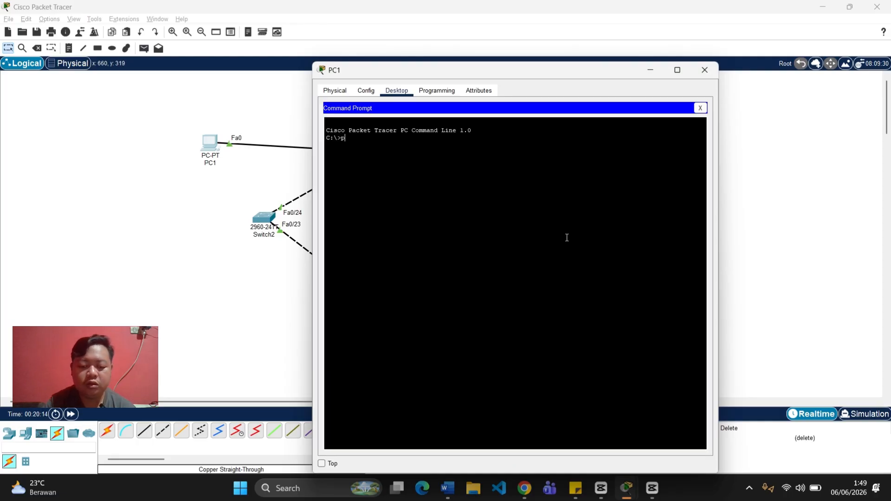
pyautogui.write('ing 1')
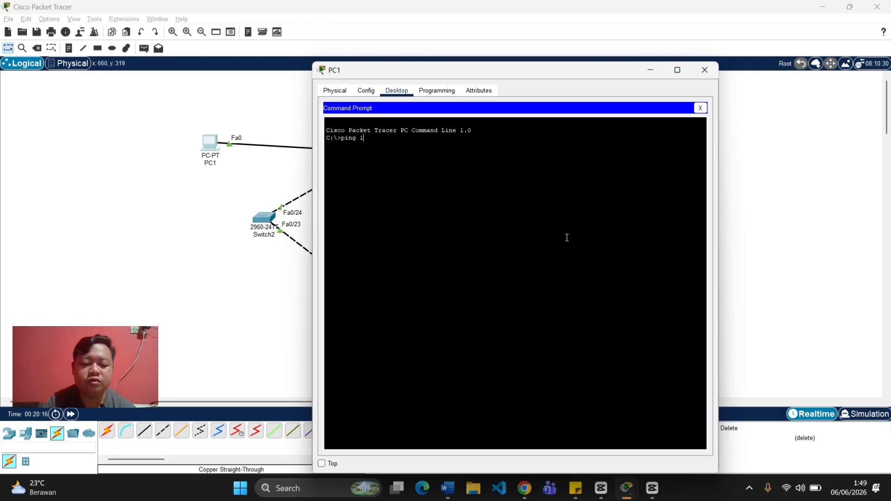
pyautogui.write('92')
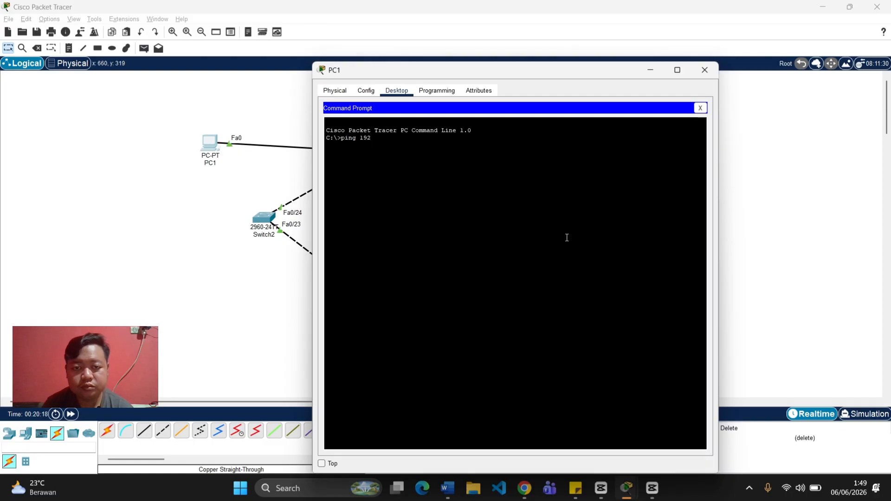
pyautogui.press('BackSpace')
pyautogui.press('BackSpace')
pyautogui.press('BackSpace')
pyautogui.press('BackSpace')
pyautogui.press('BackSpace')
pyautogui.press('BackSpace')
pyautogui.press('BackSpace')
pyautogui.press('BackSpace')
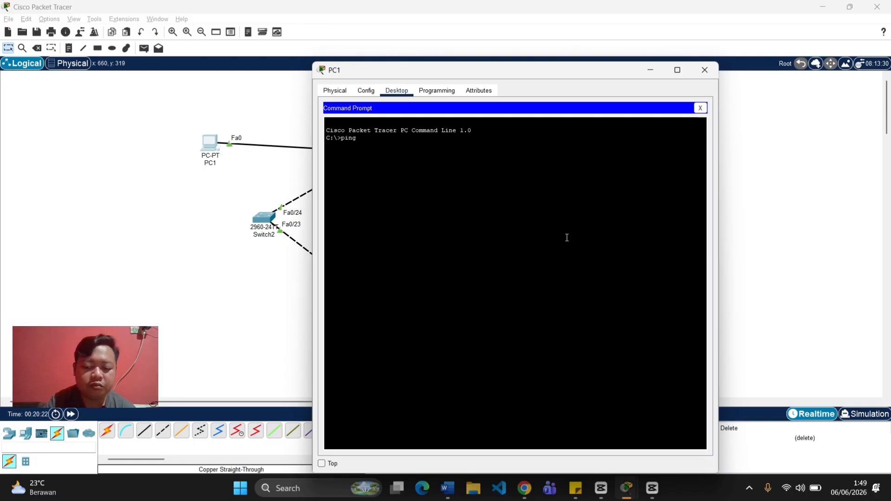
# - Start a continuous ping from PC1 to 192.168.10.5 with "ping -t 192.168.10.5"
pyautogui.write('ping -t 192.168')
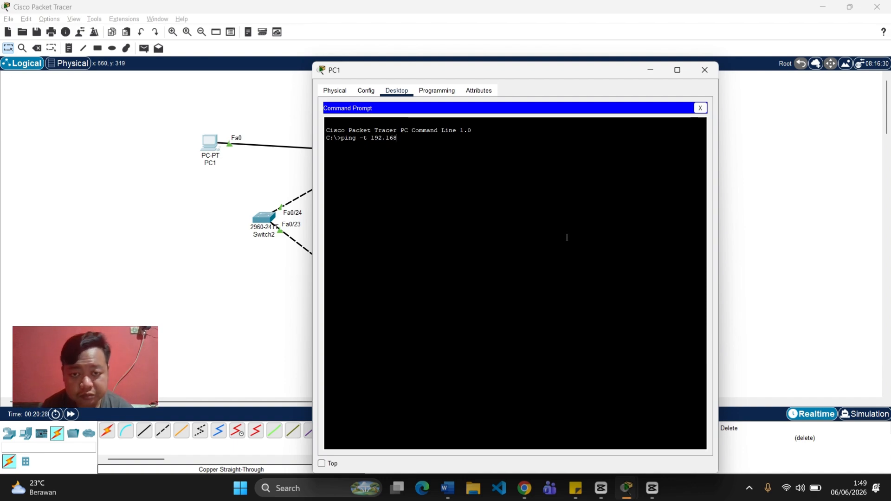
pyautogui.write('.10.5')
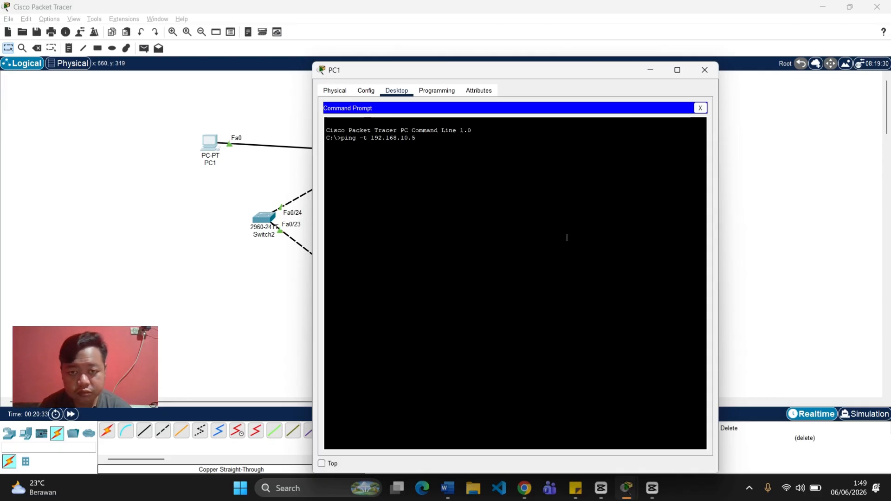
pyautogui.press('Return')
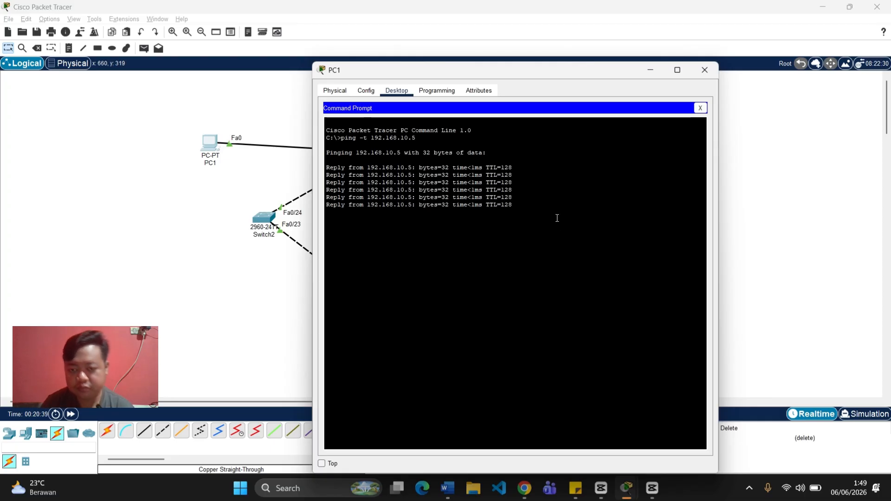
# - Delete the Fa0/24 link between Switch0 and Switch2 while PC1's continuous ping keeps running in the background
pyautogui.click(659, 69)
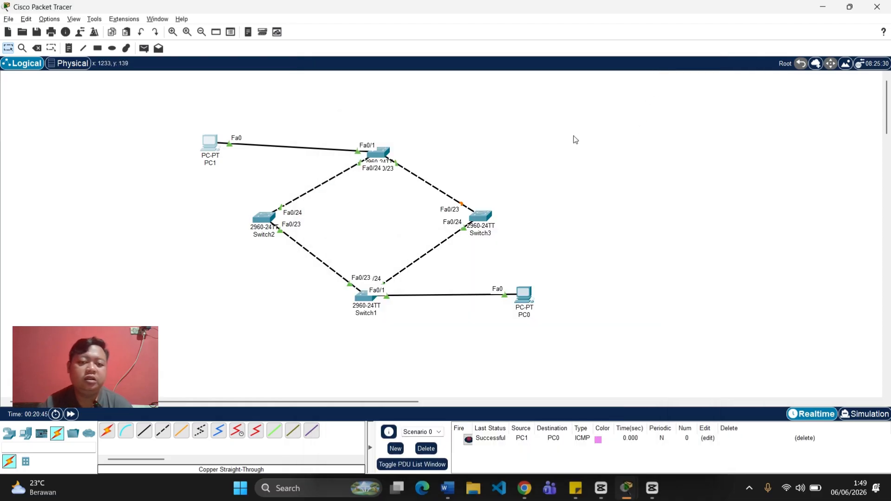
pyautogui.click(37, 48)
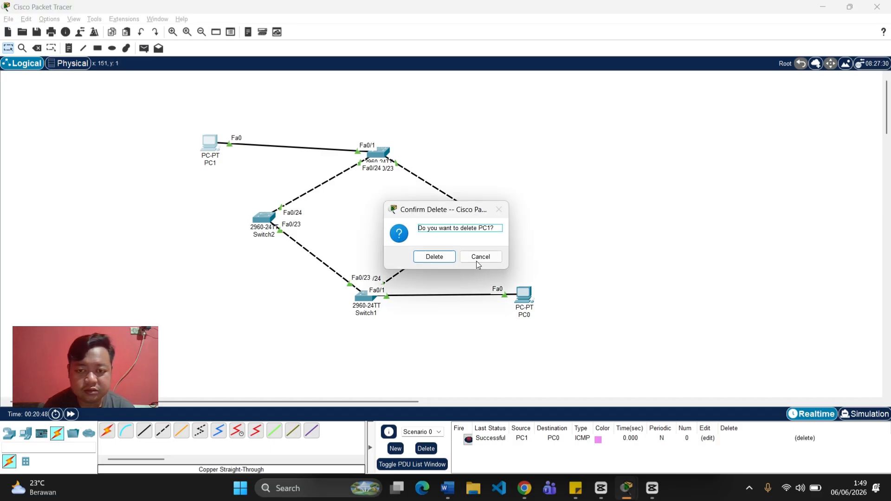
pyautogui.click(472, 258)
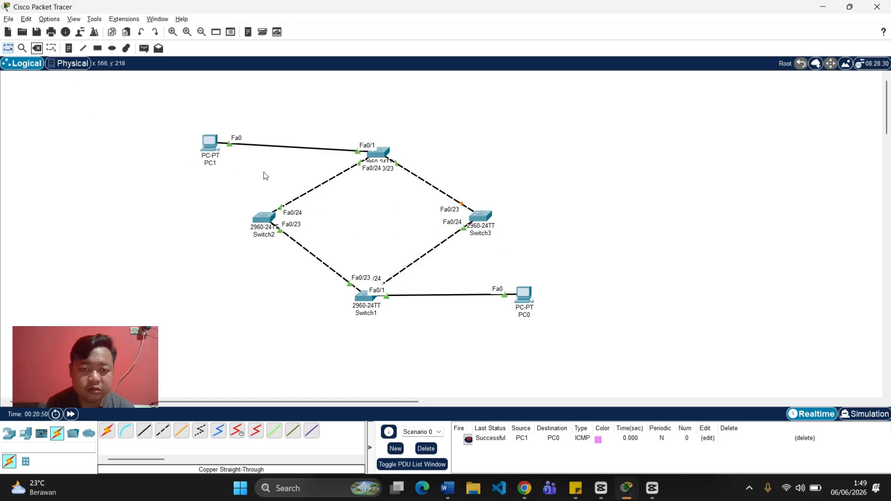
pyautogui.click(37, 48)
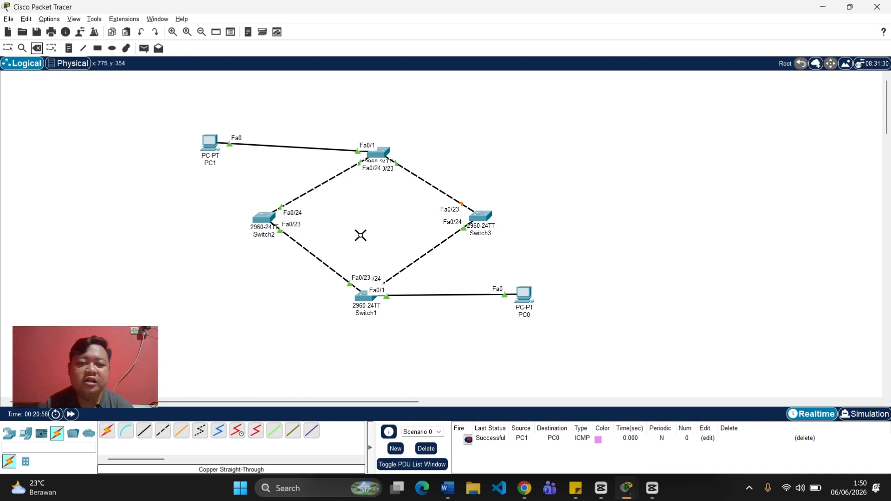
pyautogui.click(324, 180)
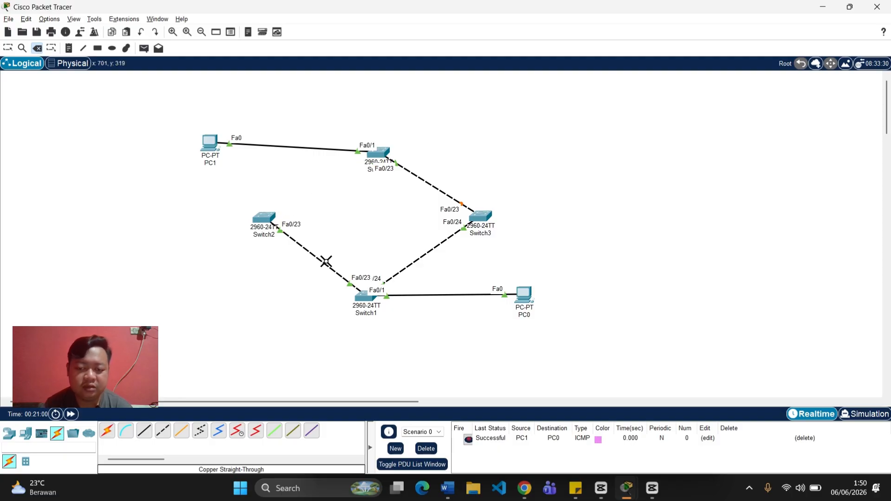
# - Place PC1's running ping window beside the topology and fast-forward the network time so spanning tree reconverges
pyautogui.click(627, 488)
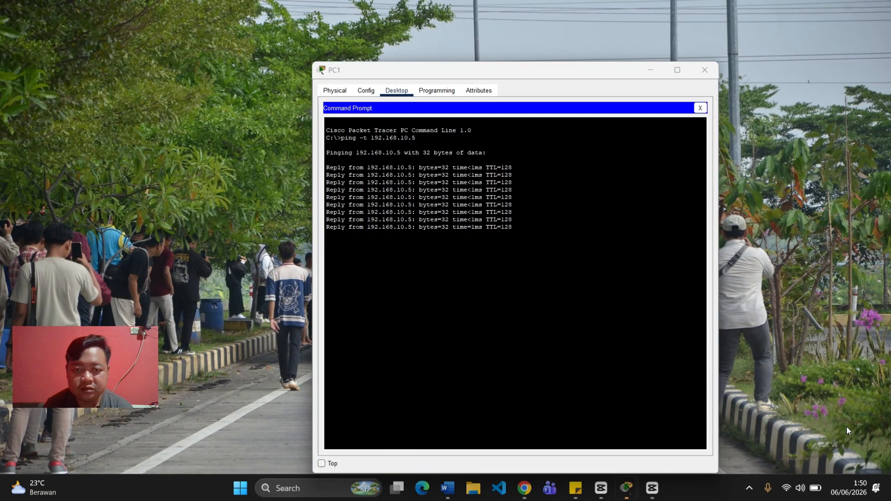
pyautogui.click(846, 426)
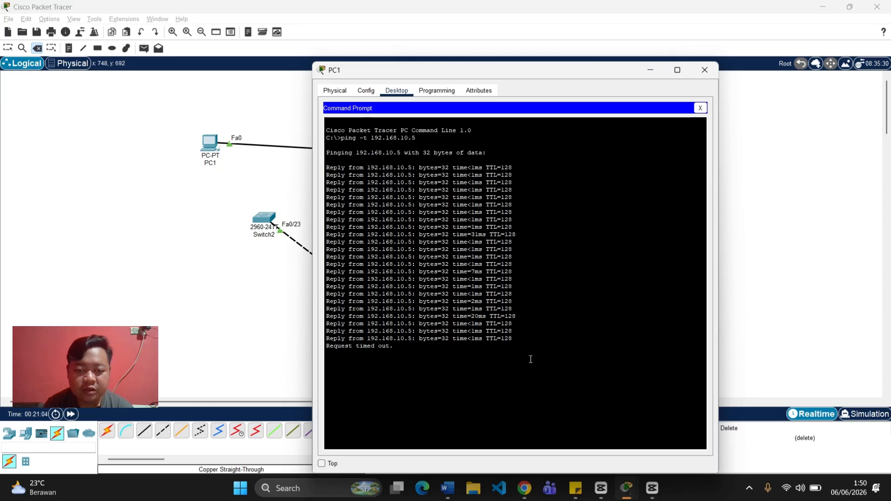
pyautogui.moveTo(453, 73); pyautogui.dragTo(643, 47)
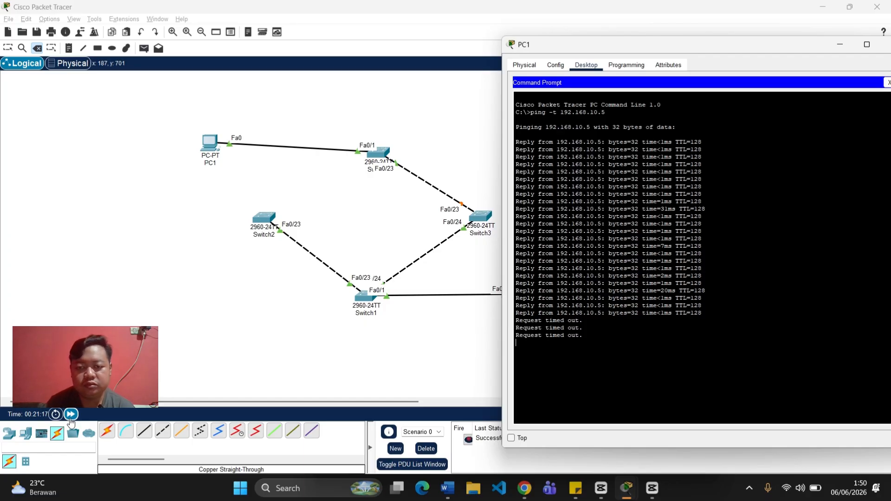
pyautogui.click(71, 423)
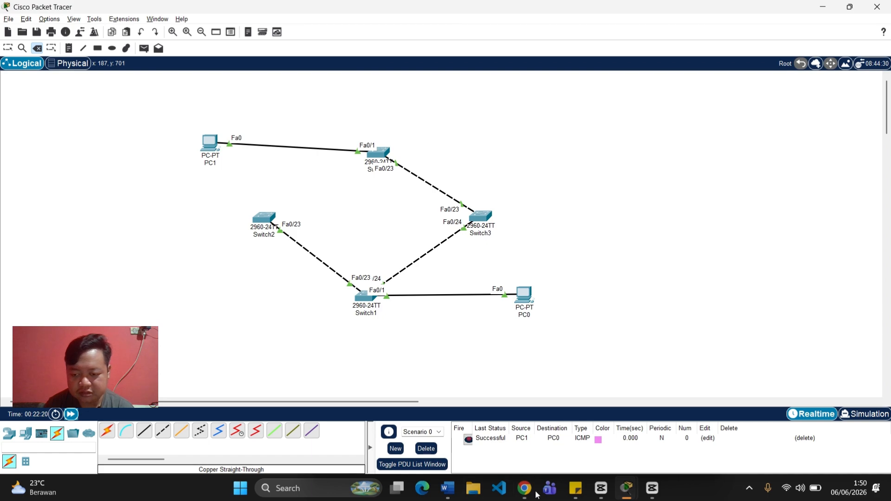
# - Bring PC1's ping window back beside the topology and examine the ping output after the link removal
pyautogui.moveTo(627, 490)
pyautogui.click(821, 437)
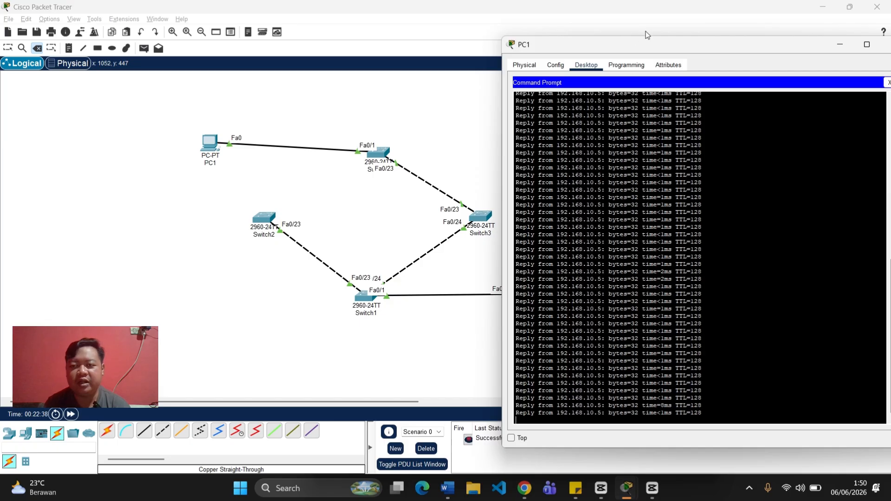
pyautogui.moveTo(646, 41); pyautogui.dragTo(712, 34)
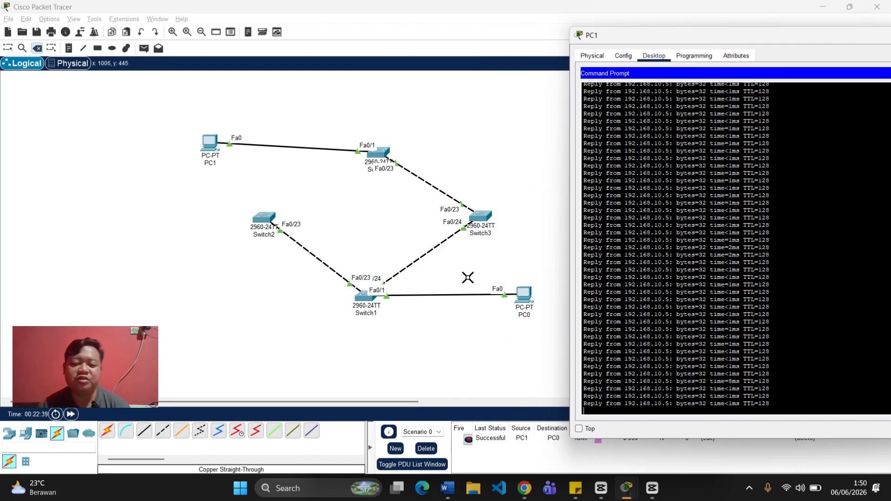
# - Switch to Laporan Praktikum 3 STSI4309.docx in Word and read the list of required verification videos
pyautogui.hotkey('alt', 'Tab')
pyautogui.hotkey('alt', 'Tab')
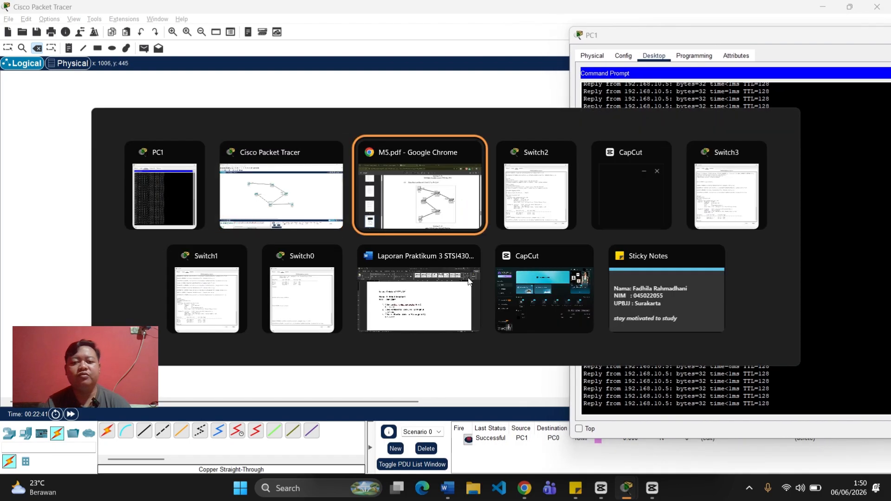
pyautogui.hotkey('alt', 'Tab')
pyautogui.hotkey('alt', 'Tab')
pyautogui.hotkey('alt', 'Tab')
pyautogui.hotkey('alt', 'Tab')
pyautogui.hotkey('alt', 'Tab')
pyautogui.hotkey('alt', 'Tab')
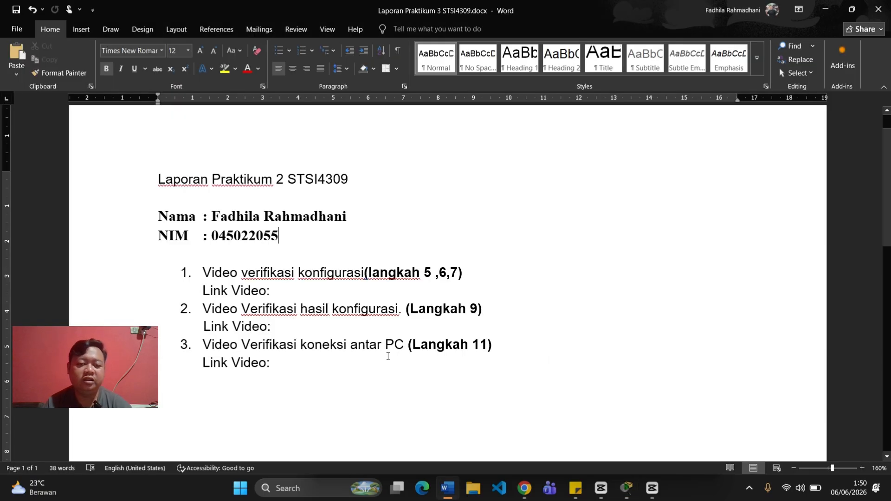
# - Switch to M5.pdf in Chrome and read instruction 11 on checking the ping after the link is disconnected
pyautogui.hotkey('alt', 'Tab')
pyautogui.hotkey('alt', 'Tab')
pyautogui.hotkey('alt', 'Tab')
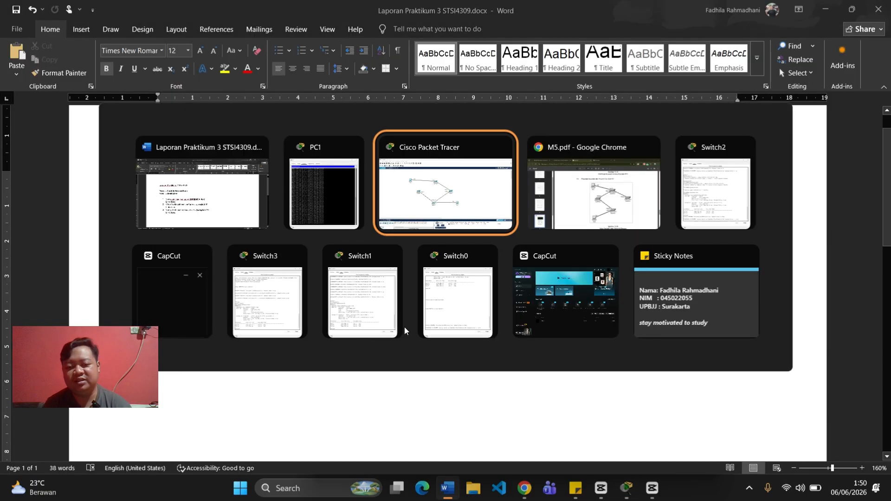
pyautogui.hotkey('alt', 'Tab')
pyautogui.hotkey('alt', 'Tab')
pyautogui.hotkey('alt', 'Tab')
pyautogui.hotkey('alt', 'Tab')
pyautogui.hotkey('alt', 'Tab')
pyautogui.hotkey('alt', 'Tab')
pyautogui.hotkey('alt', 'Tab')
pyautogui.hotkey('alt', 'Tab')
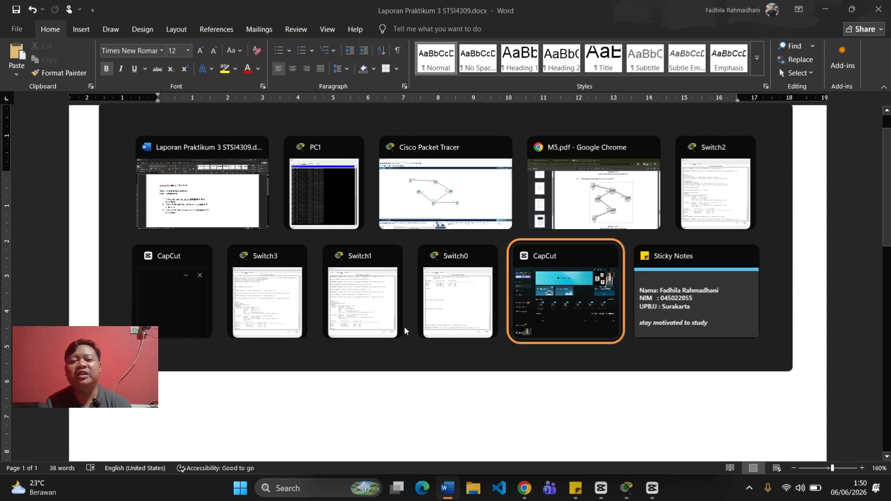
pyautogui.hotkey('alt', 'Tab')
pyautogui.hotkey('alt', 'Tab')
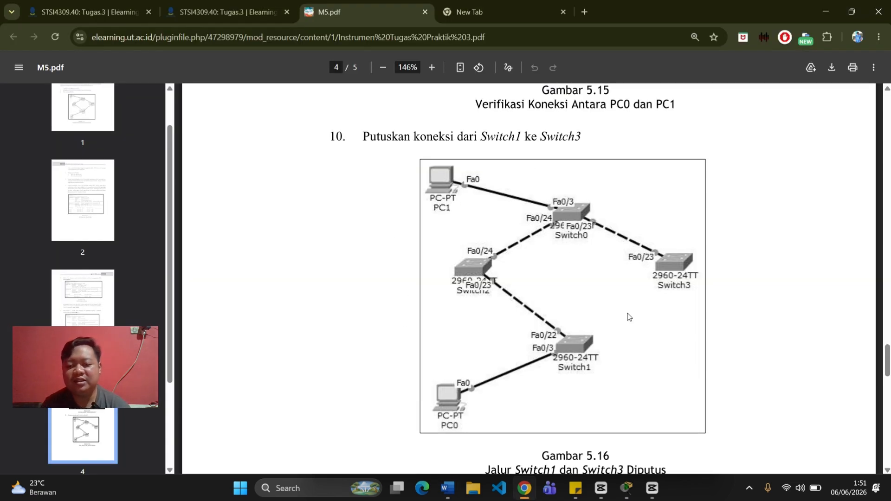
pyautogui.scroll(-10, 628, 314)
pyautogui.scroll(-4, 511, 291)
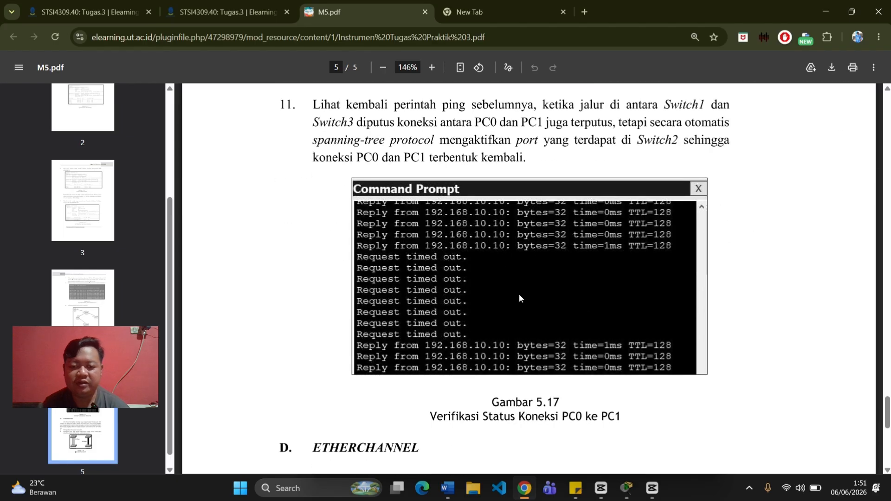
pyautogui.scroll(-7, 441, 277)
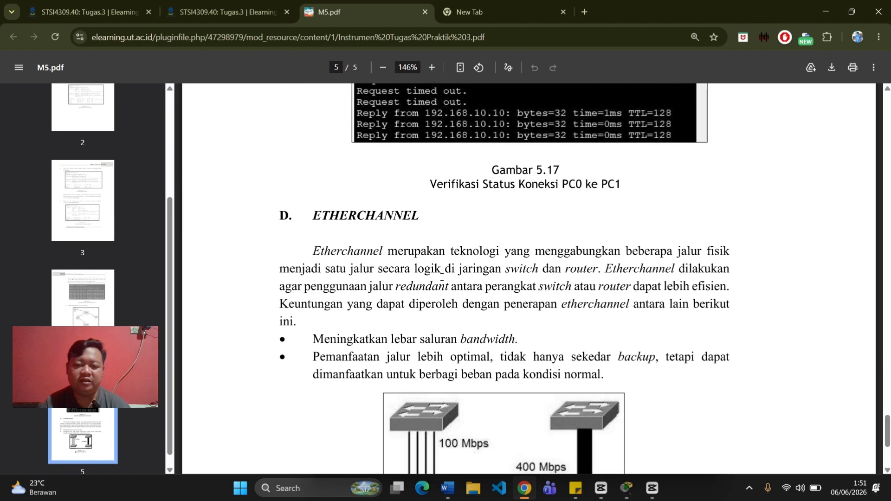
pyautogui.scroll(10, 441, 276)
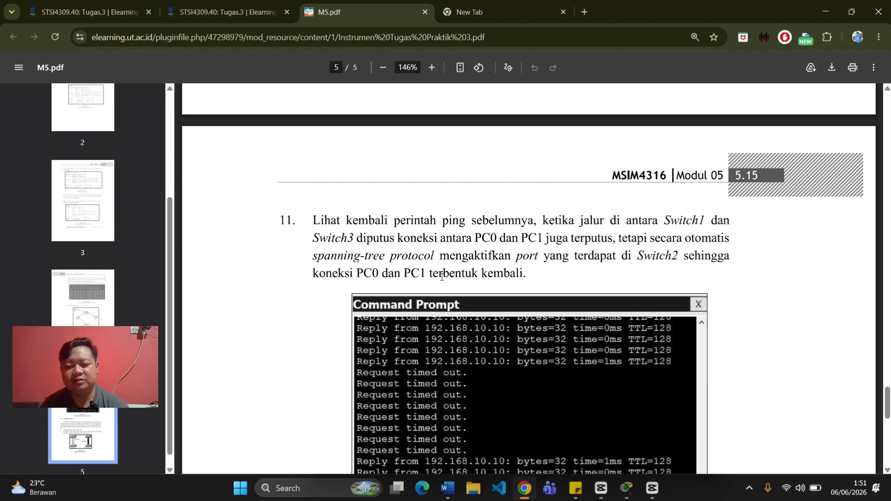
pyautogui.scroll(-1, 441, 277)
# - Return to PC1's Command Prompt, stop the continuous ping and close the PC1 window
pyautogui.hotkey('alt', 'Tab')
pyautogui.hotkey('alt', 'Tab')
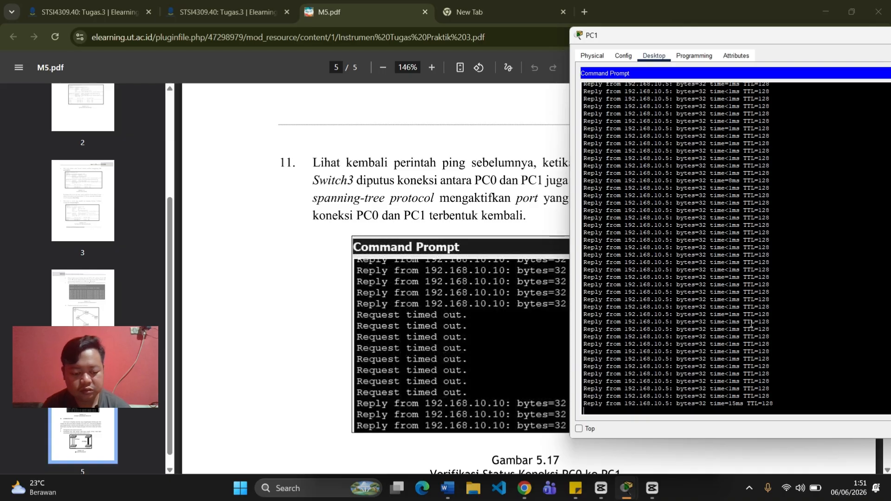
pyautogui.hotkey('ctrl', 'c')
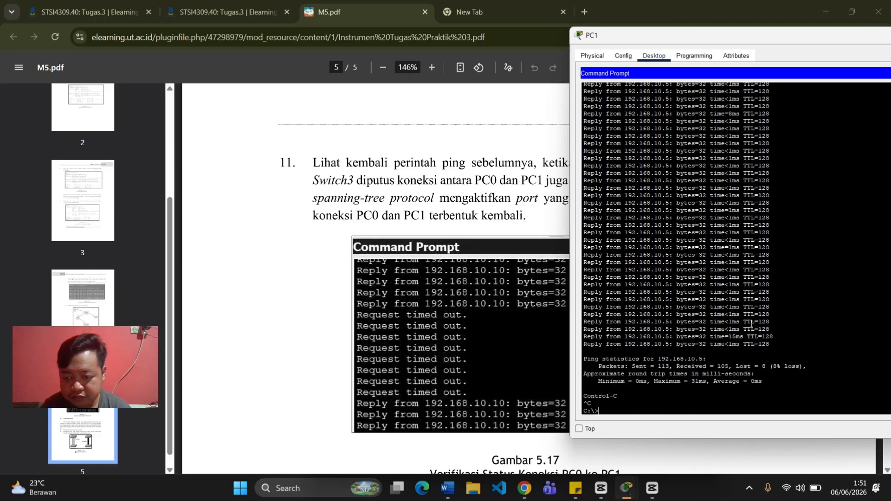
pyautogui.press('Return')
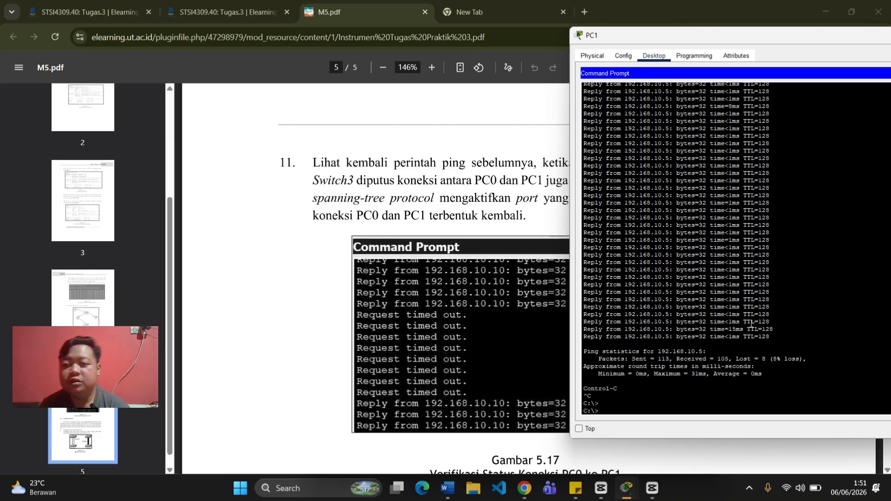
pyautogui.moveTo(752, 37); pyautogui.dragTo(640, 68)
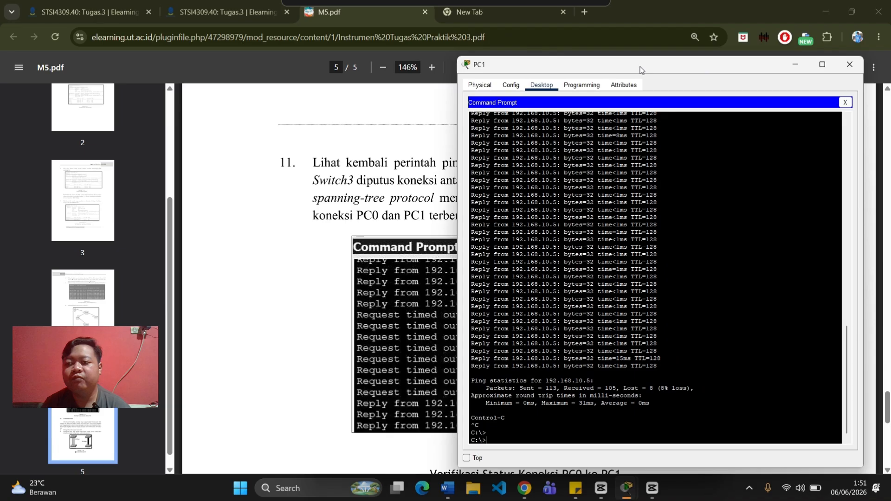
pyautogui.click(856, 69)
# - Return to Cisco Packet Tracer, reconnect Switch2 FastEthernet0/24 to Switch0 FastEthernet0/24 with a Copper Cross-Over cable, and fast-forward the simulation time
pyautogui.click(826, 14)
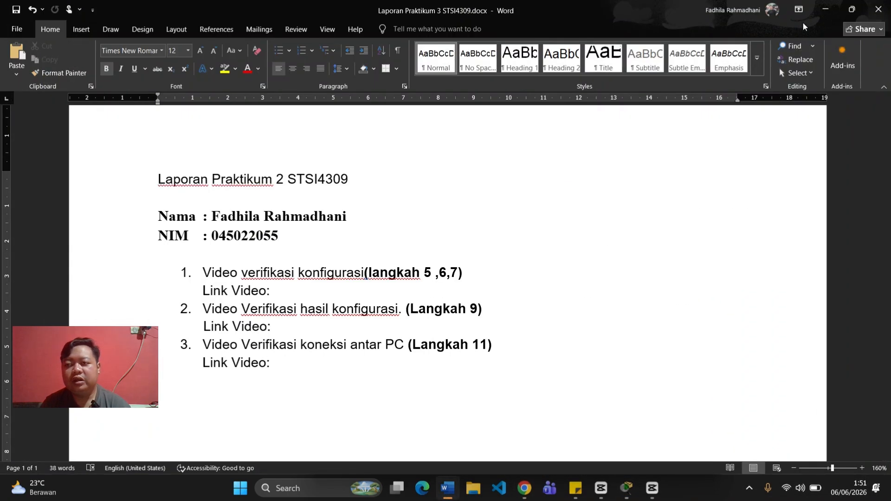
pyautogui.click(824, 10)
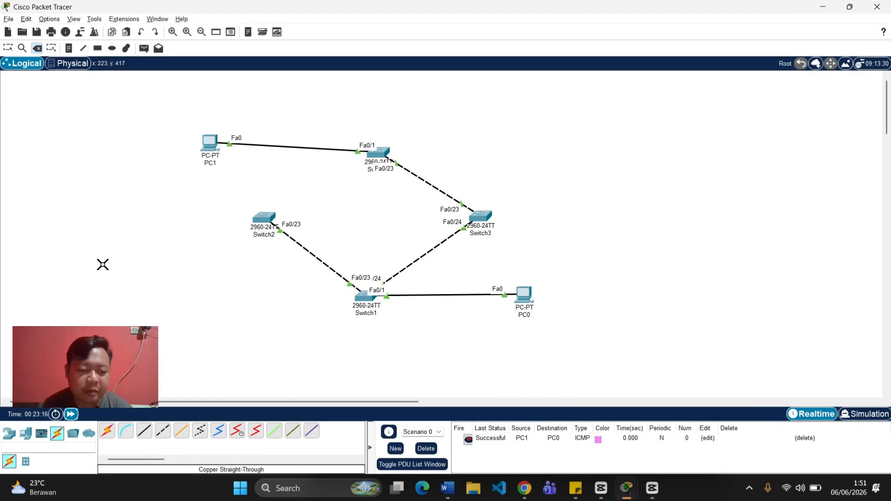
pyautogui.click(163, 430)
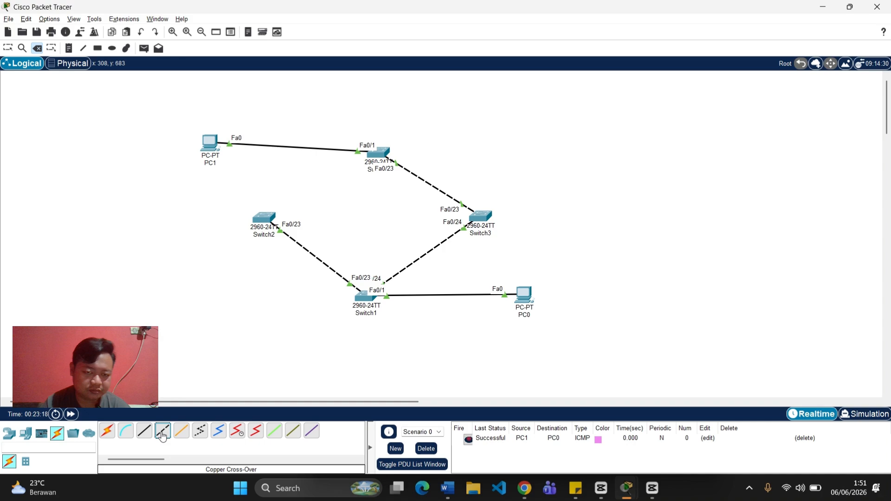
pyautogui.click(271, 230)
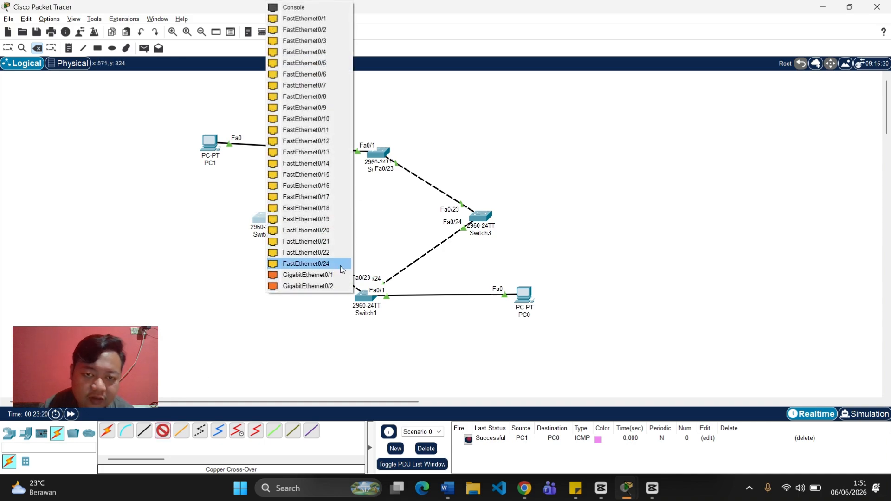
pyautogui.click(341, 268)
pyautogui.click(377, 155)
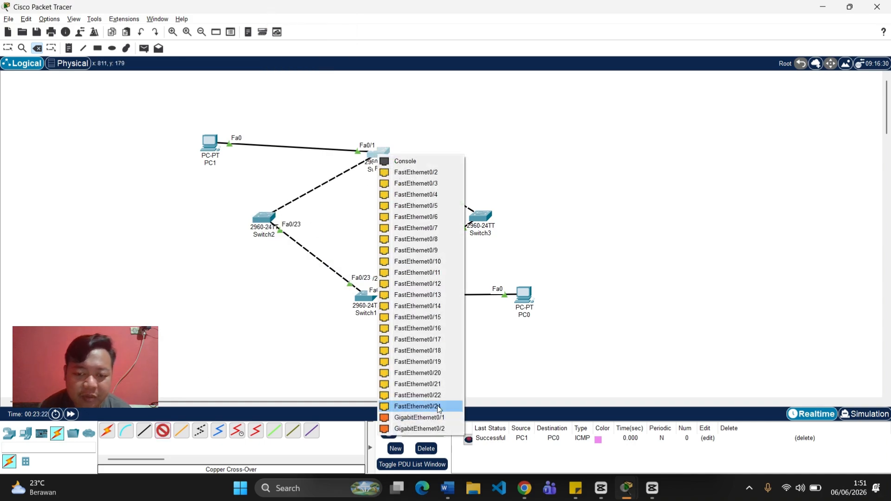
pyautogui.click(438, 406)
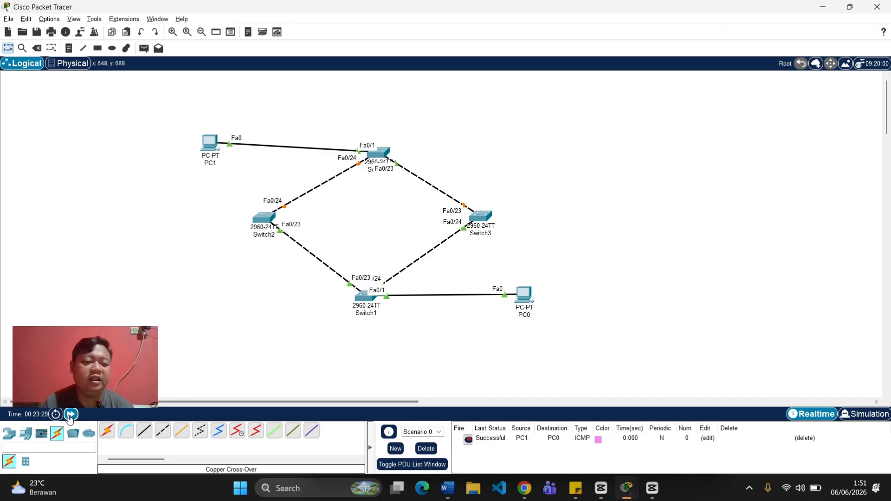
pyautogui.click(70, 414)
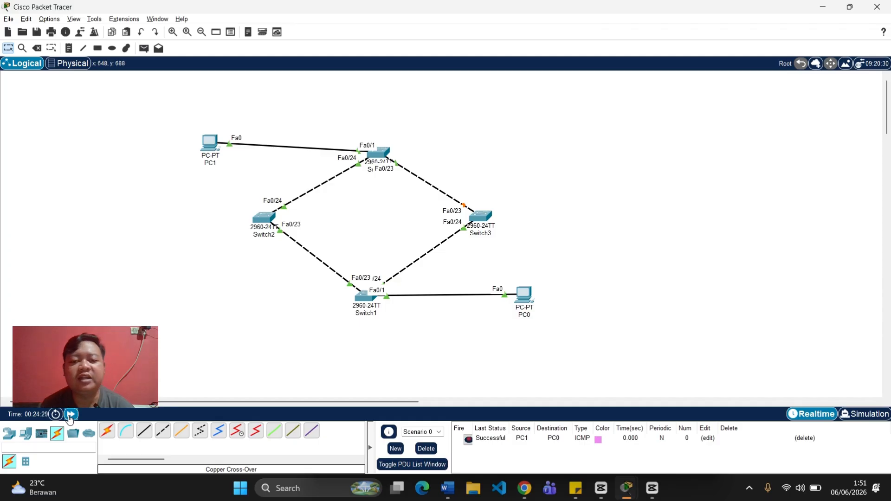
pyautogui.click(70, 414)
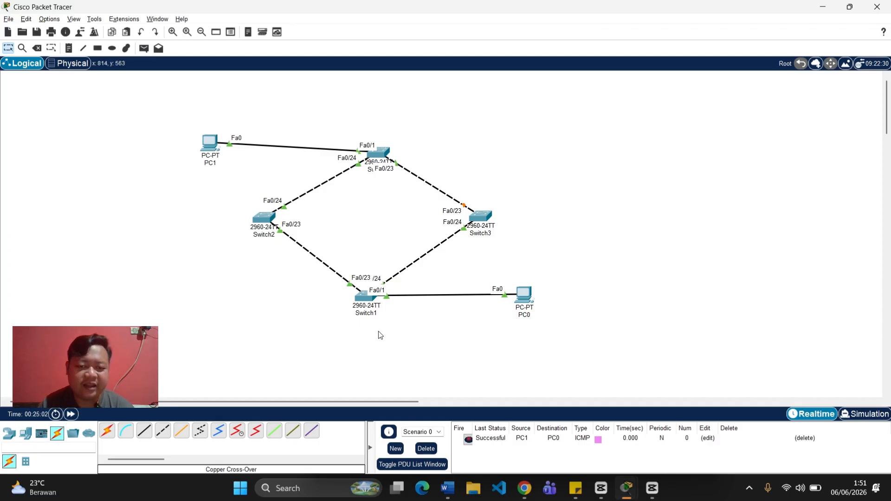
# - Open Switch1's CLI beside the topology and enter global configuration mode with enable and conf t
pyautogui.click(364, 300)
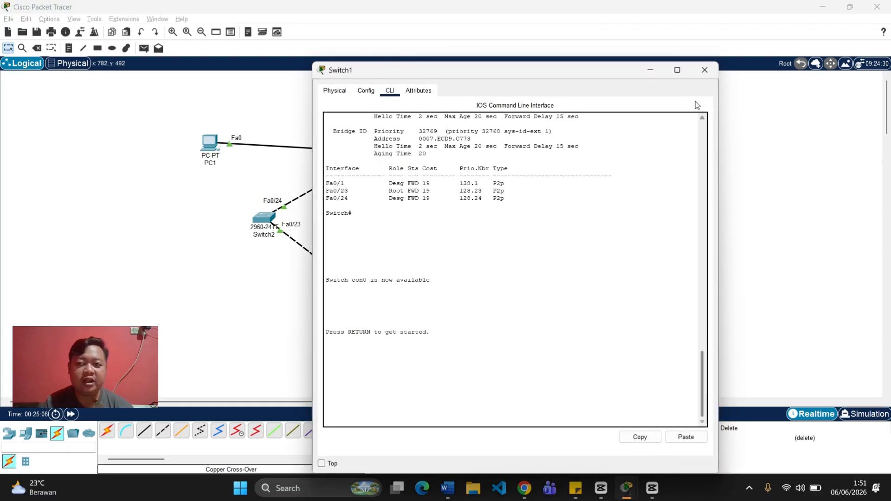
pyautogui.click(650, 70)
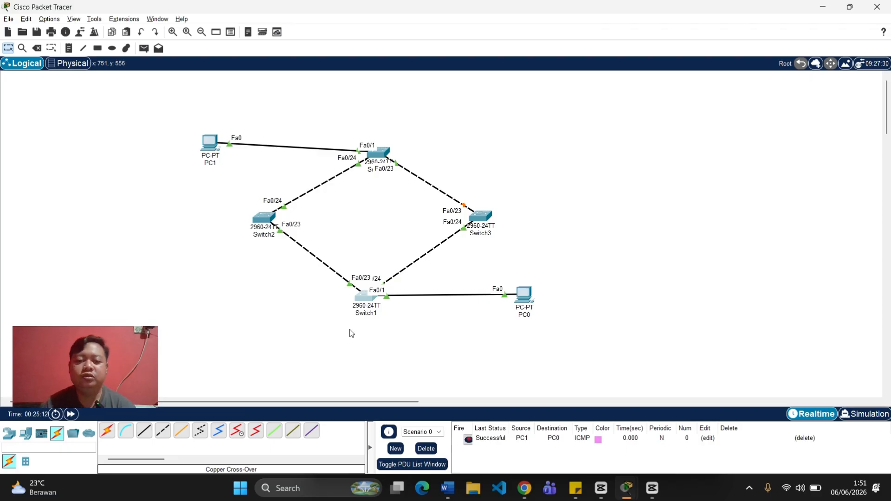
pyautogui.click(362, 305)
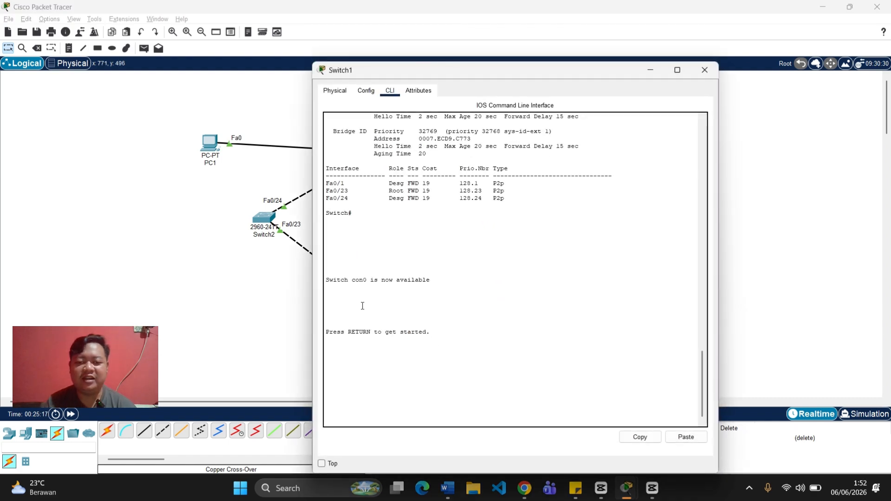
pyautogui.press('Return')
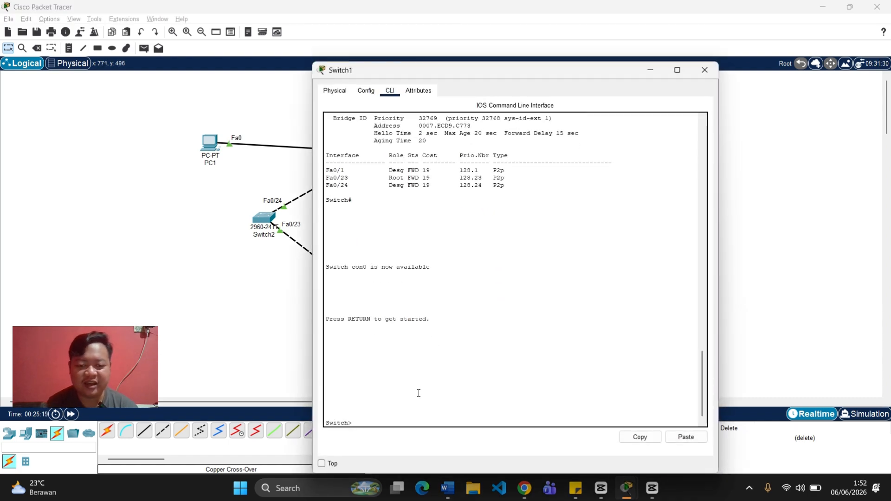
pyautogui.press('Return')
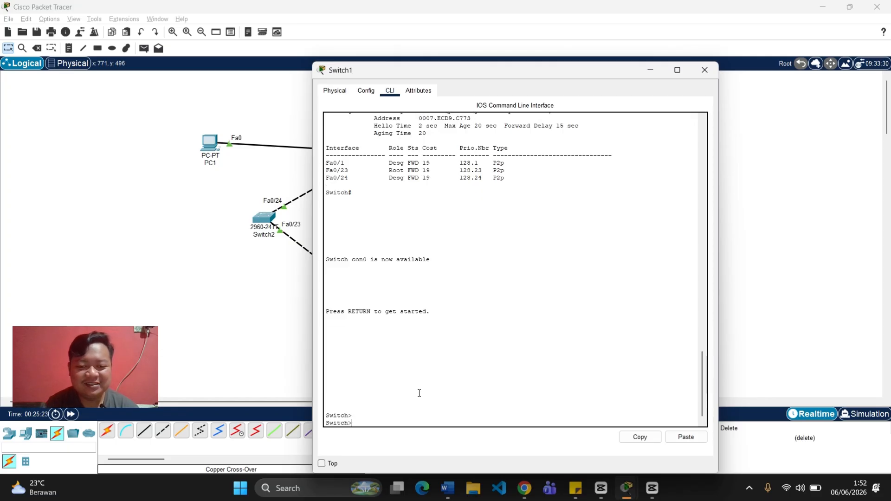
pyautogui.write('enable')
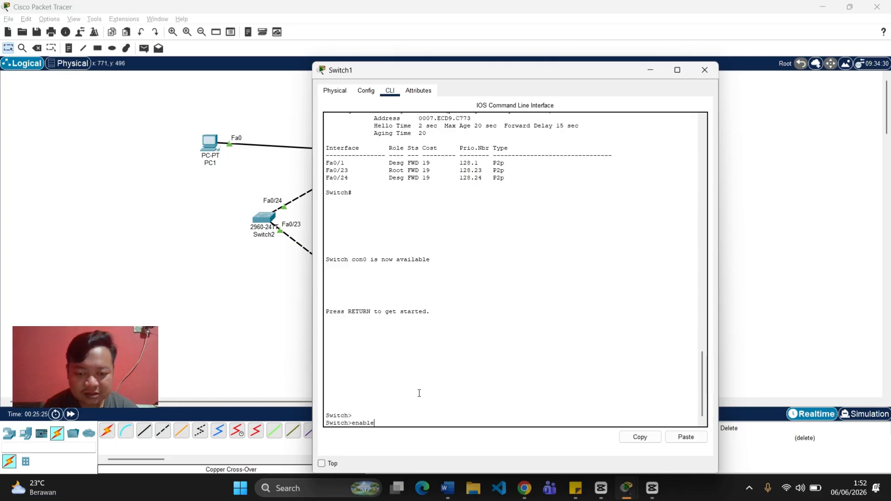
pyautogui.press('Return')
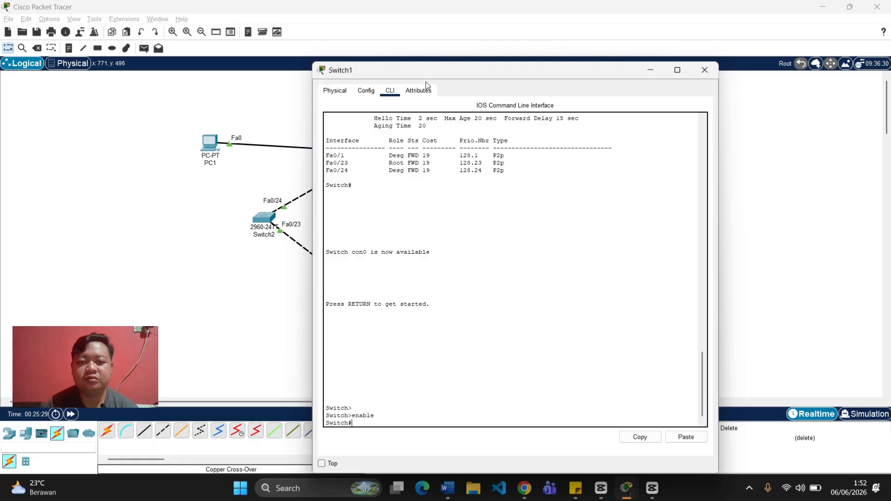
pyautogui.moveTo(426, 78); pyautogui.dragTo(608, 85)
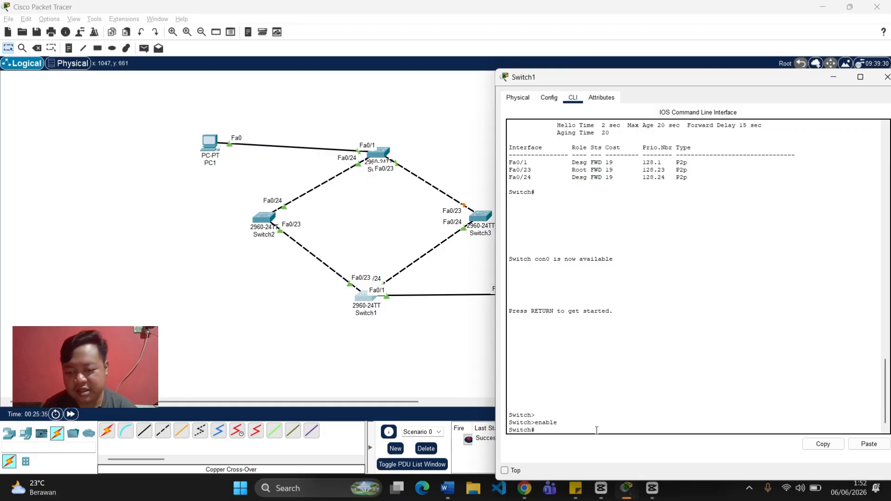
pyautogui.write('conf')
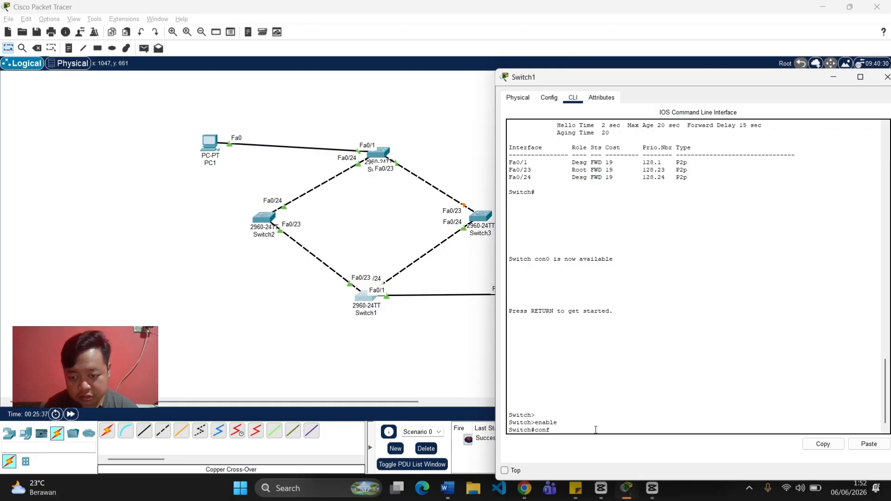
pyautogui.write(' t')
pyautogui.press('Return')
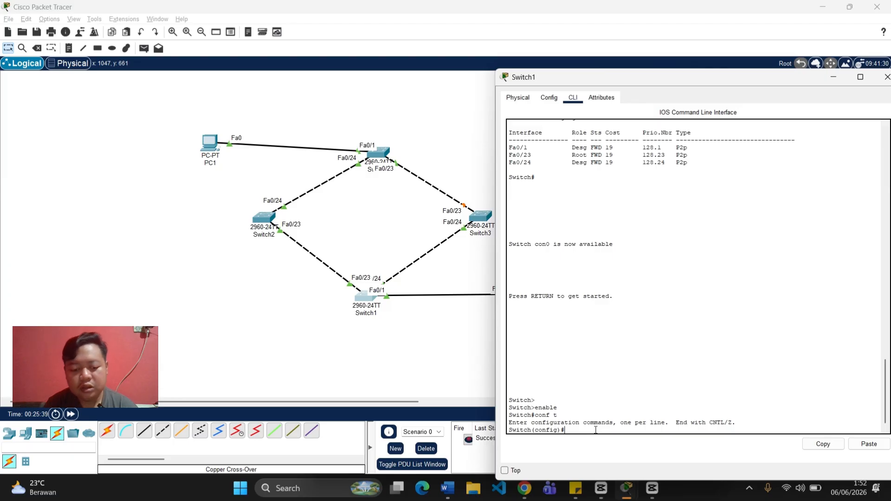
# - Make Switch1 the primary root bridge with spanning-tree vlan 1 root primary and leave configuration mode
pyautogui.write('spanni')
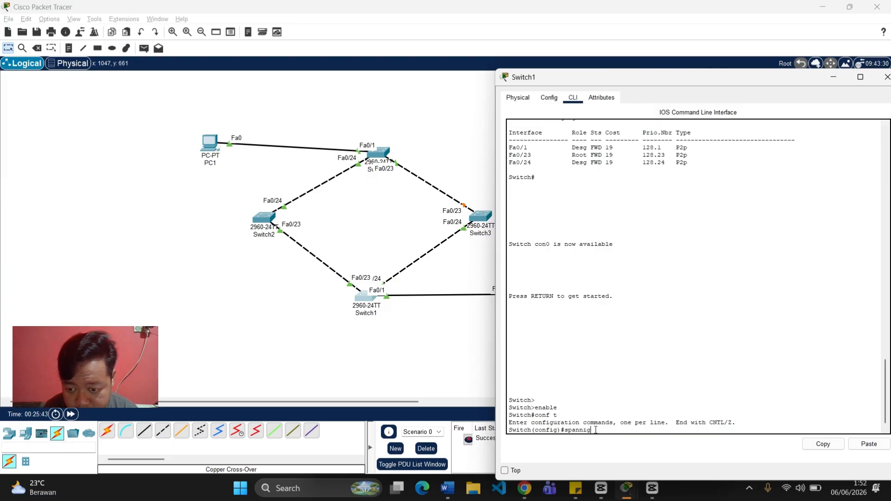
pyautogui.press('BackSpace')
pyautogui.write('i')
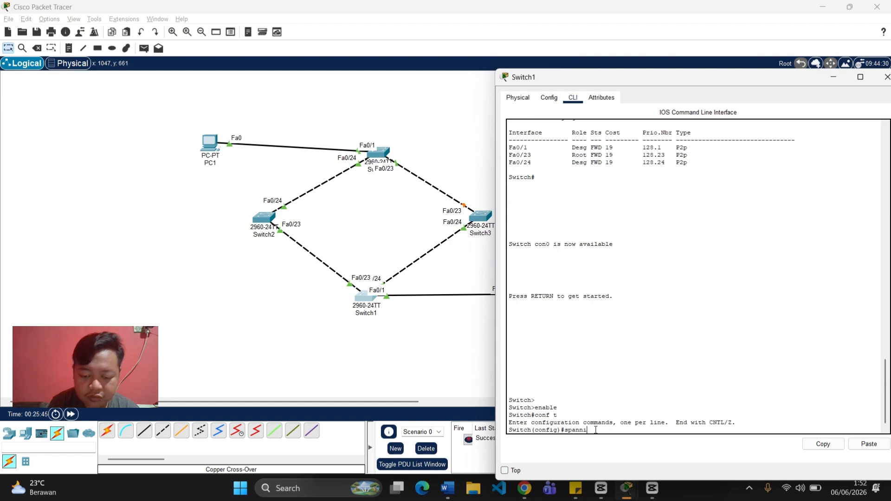
pyautogui.write('ng')
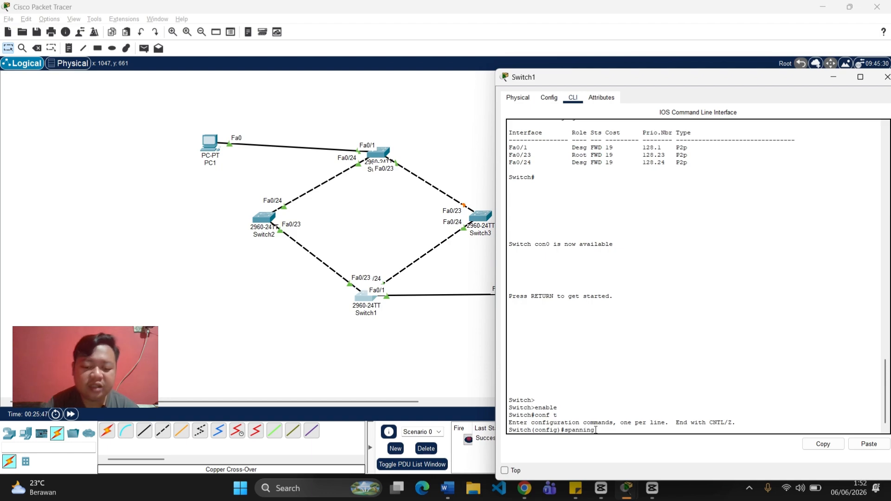
pyautogui.write('-tree')
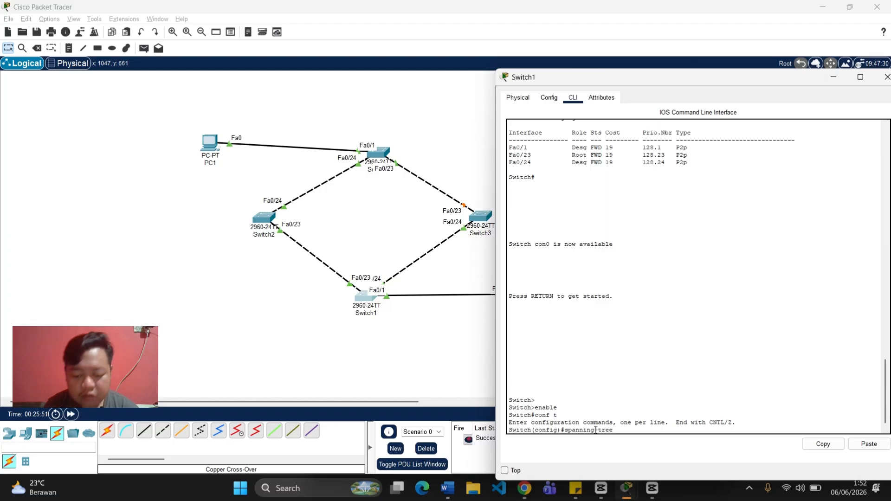
pyautogui.write(' vlan 1 r')
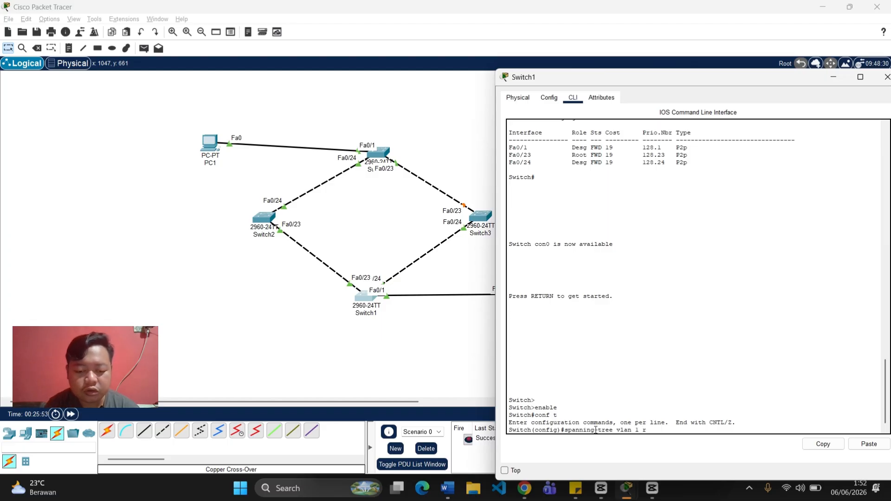
pyautogui.write('oot primary')
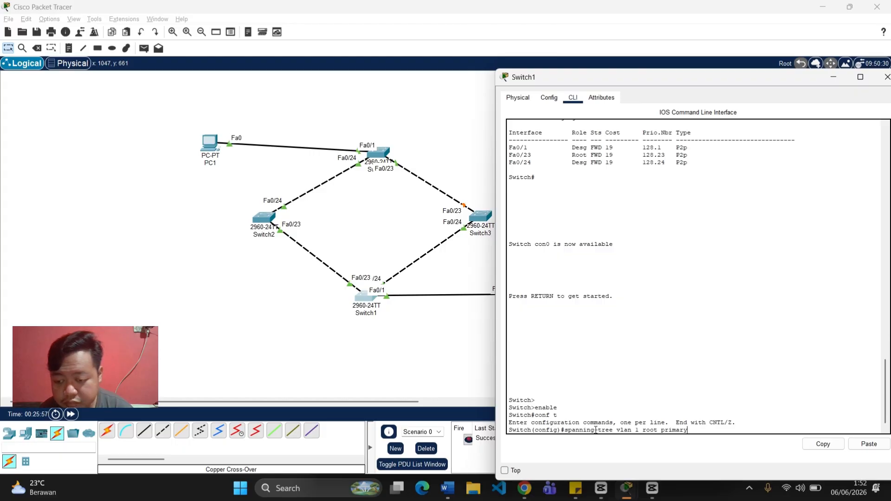
pyautogui.press('Return')
pyautogui.write('exi')
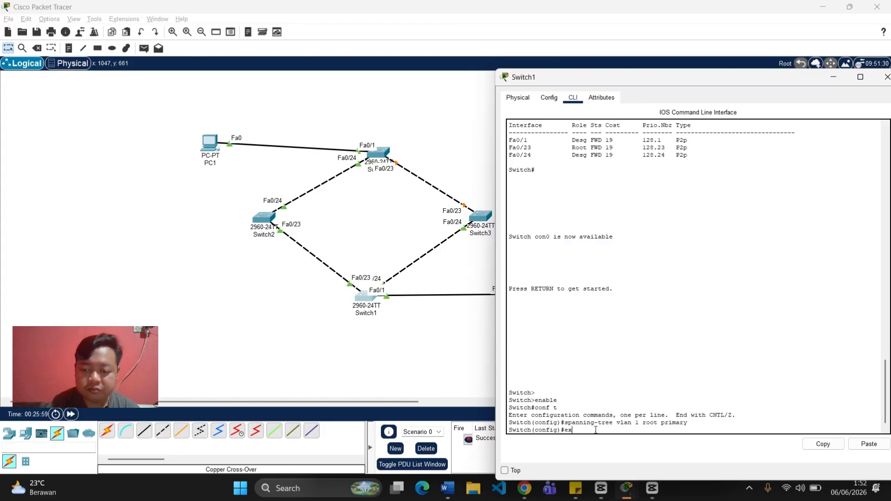
pyautogui.press('Return')
pyautogui.press('Return')
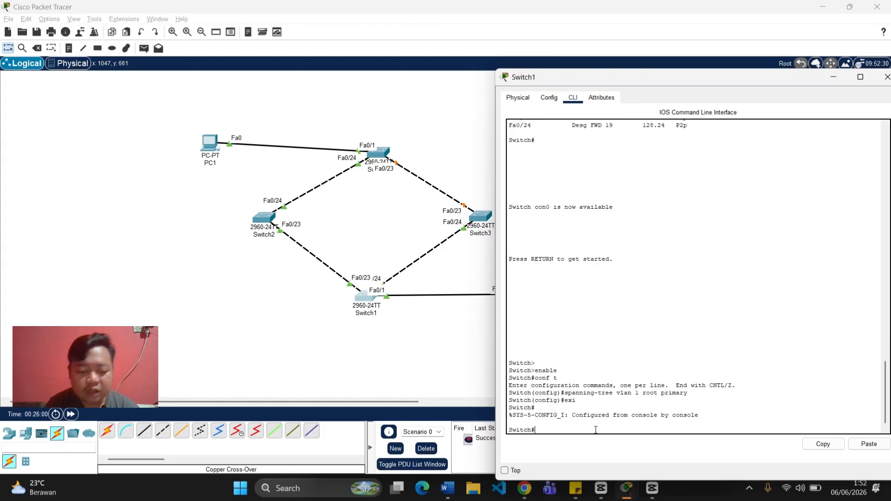
# - Display Switch1's spanning-tree status with sh spanning-tree and examine its root ID and port roles
pyautogui.write('sh span')
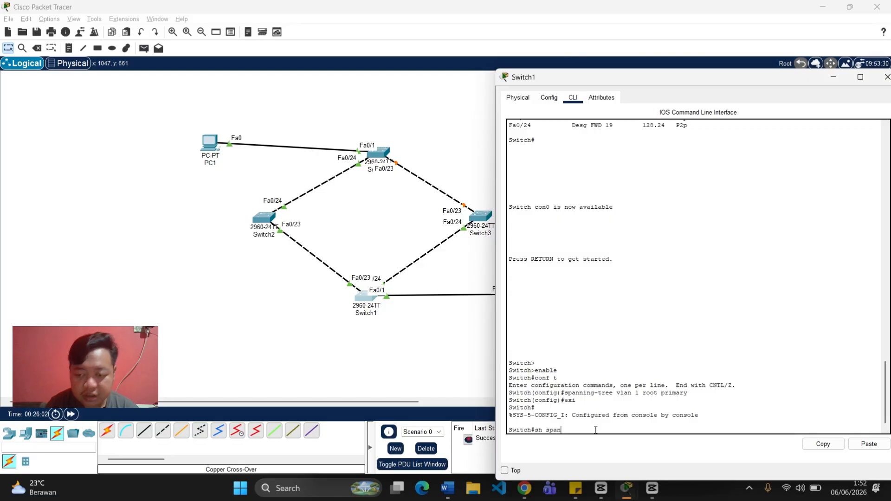
pyautogui.write('n')
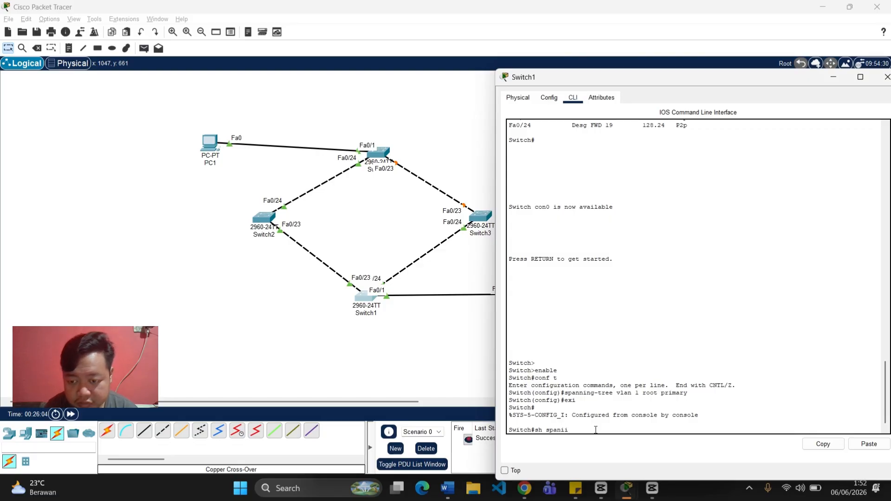
pyautogui.press('BackSpace')
pyautogui.press('BackSpace')
pyautogui.write('ning')
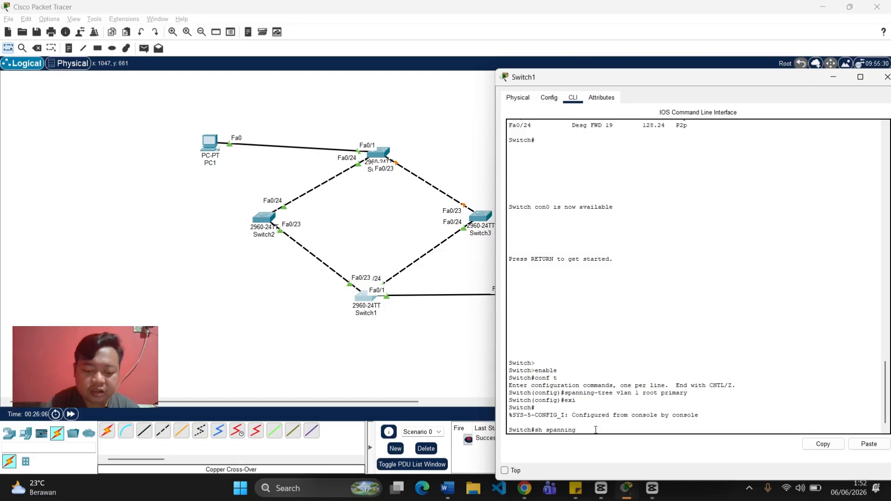
pyautogui.write('-tree')
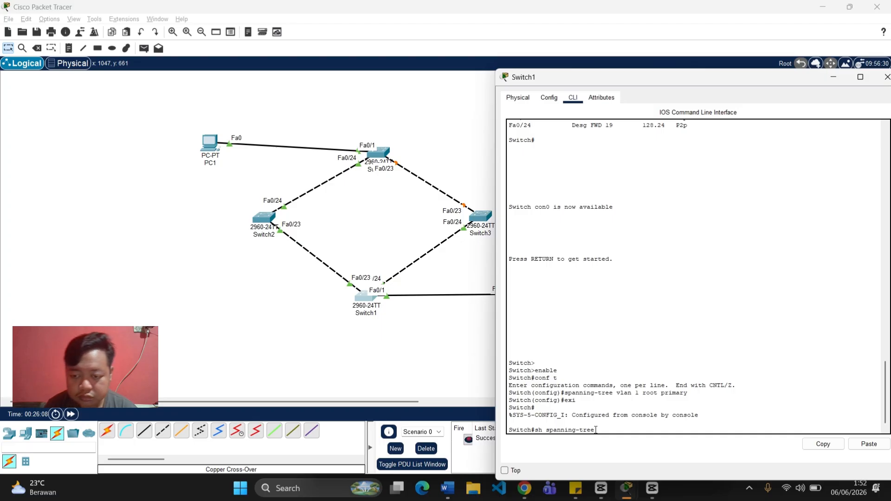
pyautogui.press('Return')
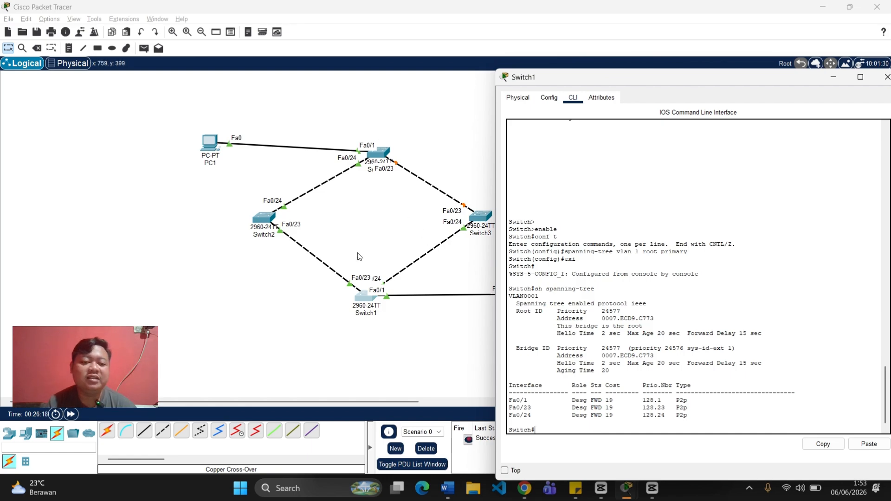
# - Fast-forward the simulation time so the spanning tree reconverges around Switch1
pyautogui.click(69, 417)
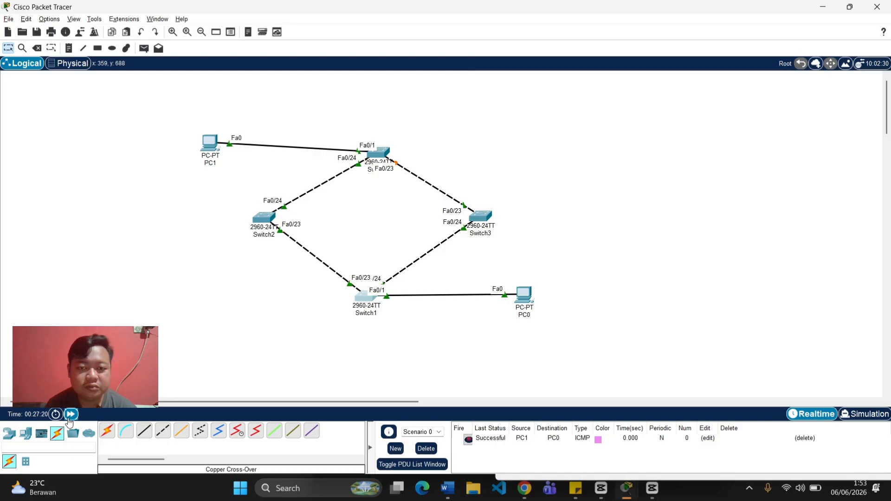
pyautogui.click(69, 419)
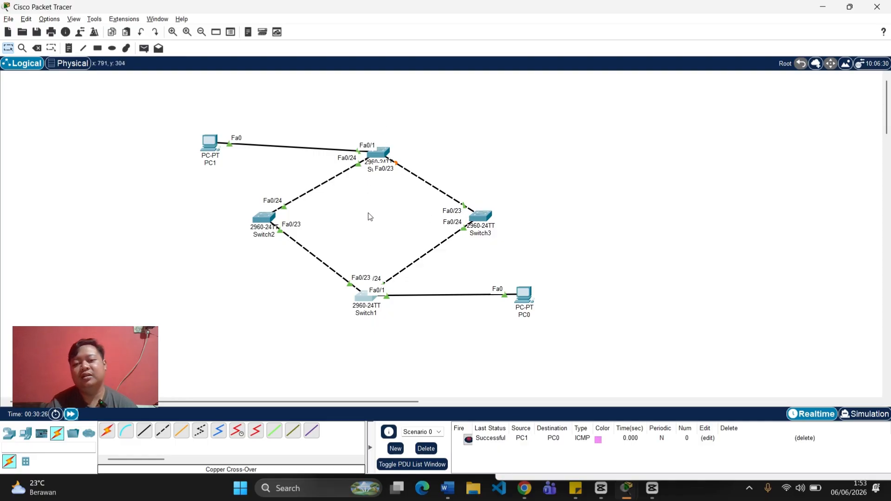
pyautogui.moveTo(652, 496)
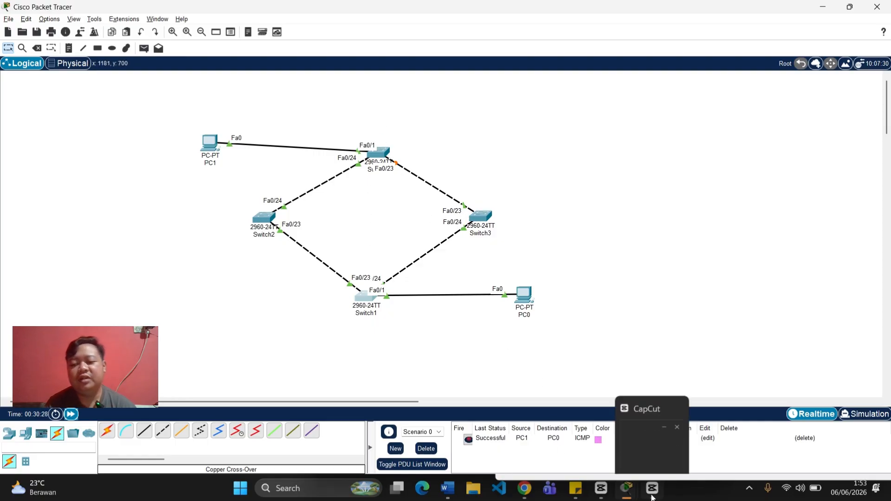
pyautogui.moveTo(626, 490)
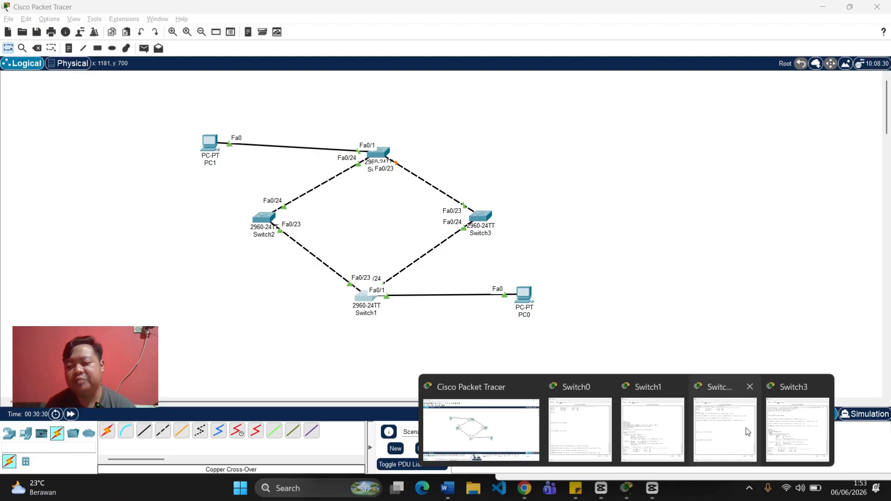
# - Bring up Switch1's CLI to review its spanning-tree root ID and port roles, and close its window
pyautogui.moveTo(777, 416)
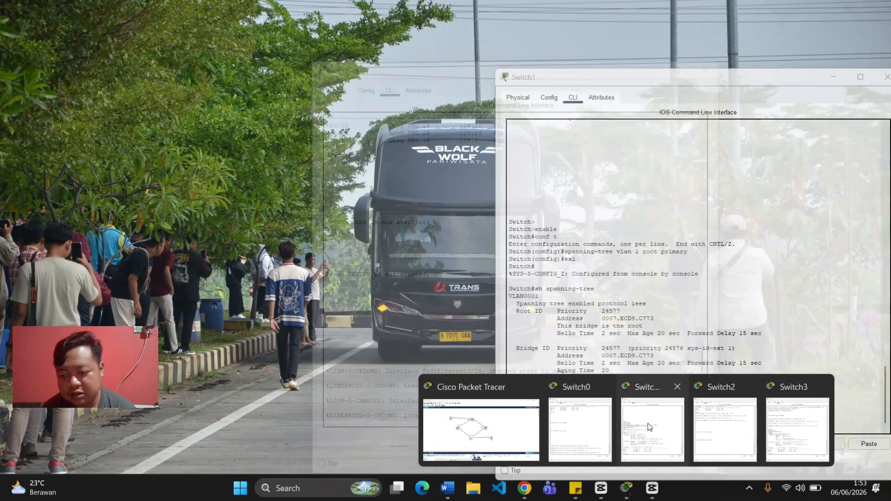
pyautogui.click(651, 429)
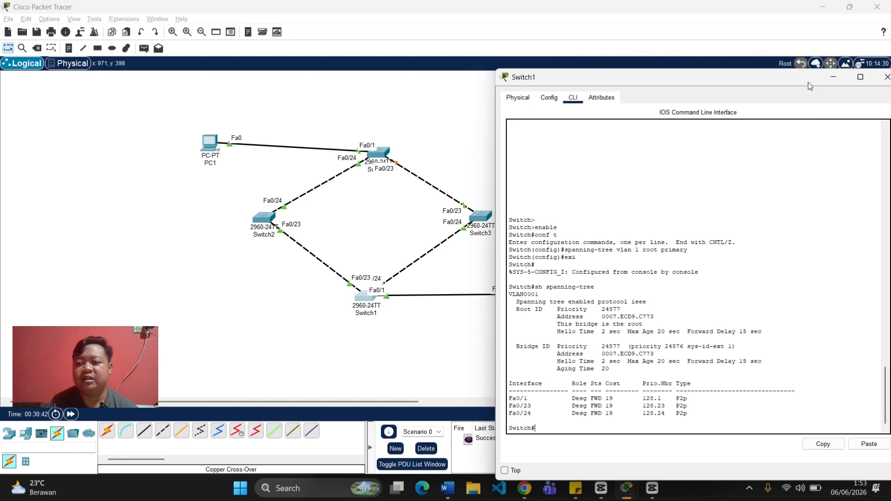
pyautogui.moveTo(808, 83); pyautogui.dragTo(691, 85)
pyautogui.click(770, 81)
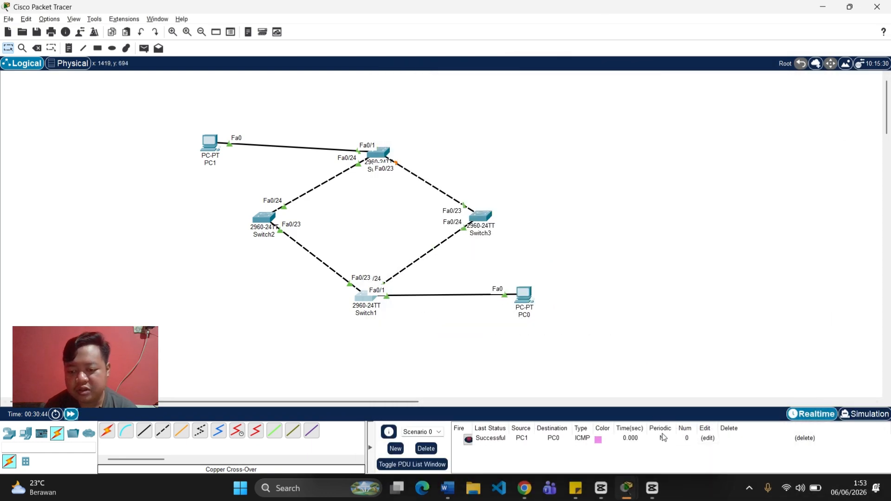
# - Open Switch2's CLI, wake the console and enter privileged mode with enable
pyautogui.click(627, 488)
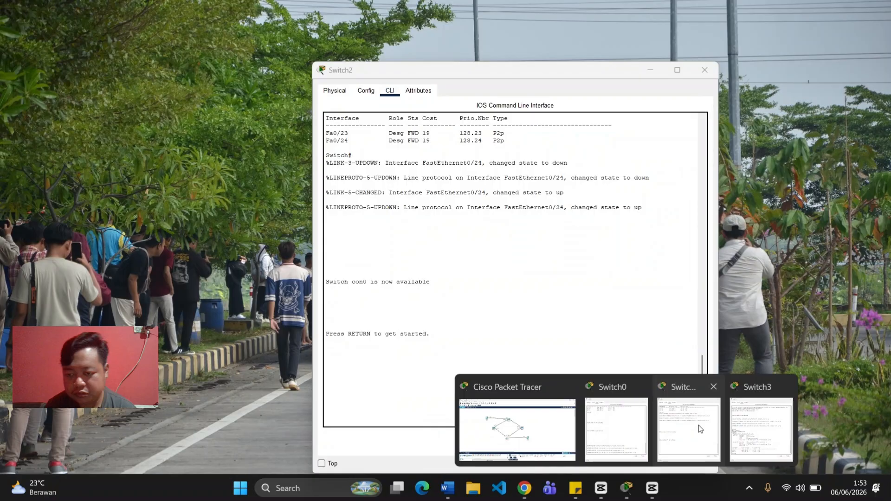
pyautogui.click(698, 425)
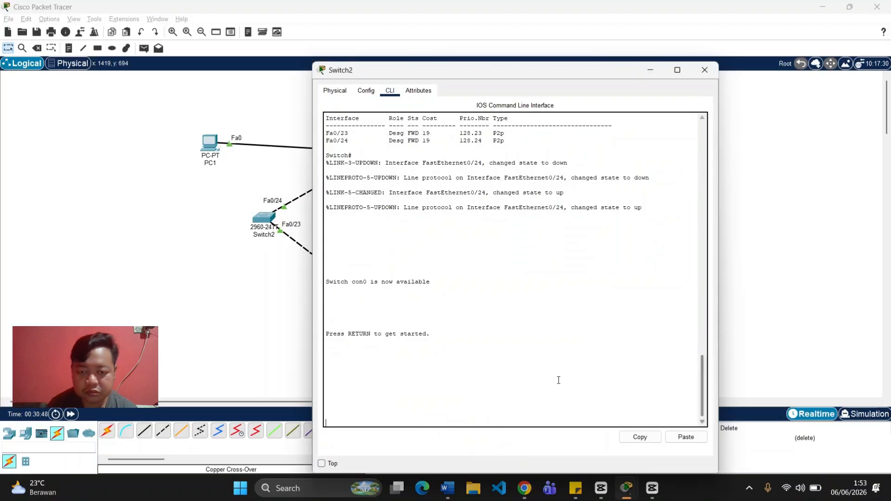
pyautogui.press('Return')
pyautogui.press('Return')
pyautogui.press('Return')
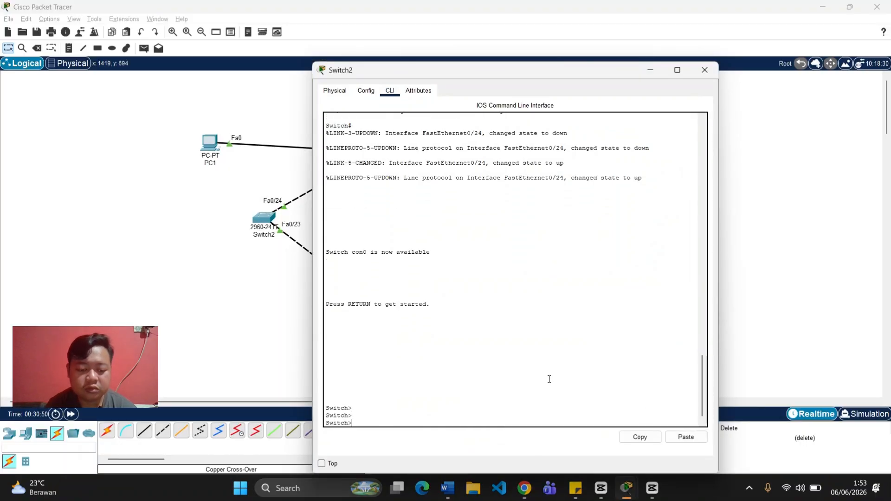
pyautogui.write('enable')
pyautogui.press('Return')
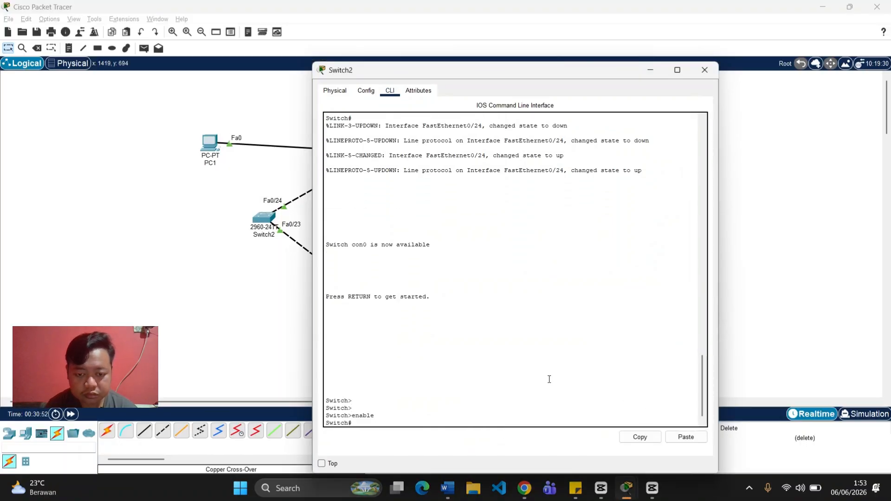
# - Display Switch2's spanning-tree status with sh spanning-tree and examine its root ID and port roles
pyautogui.write('sh')
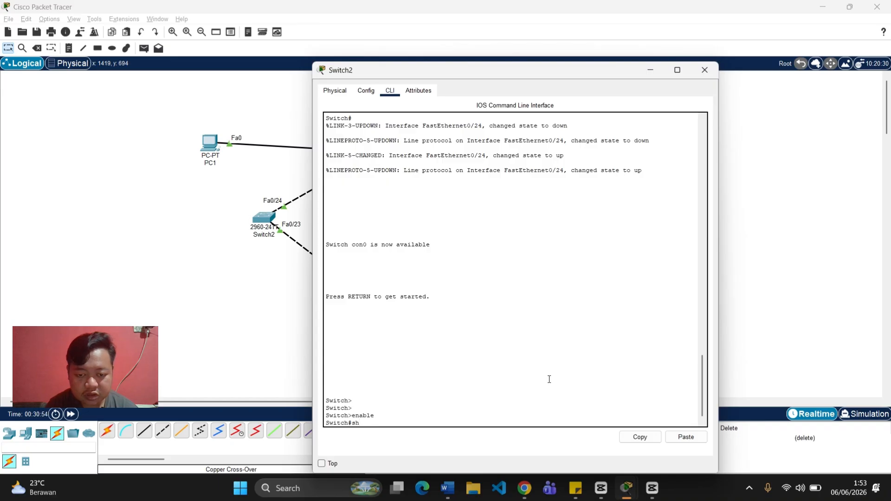
pyautogui.write(' spanning')
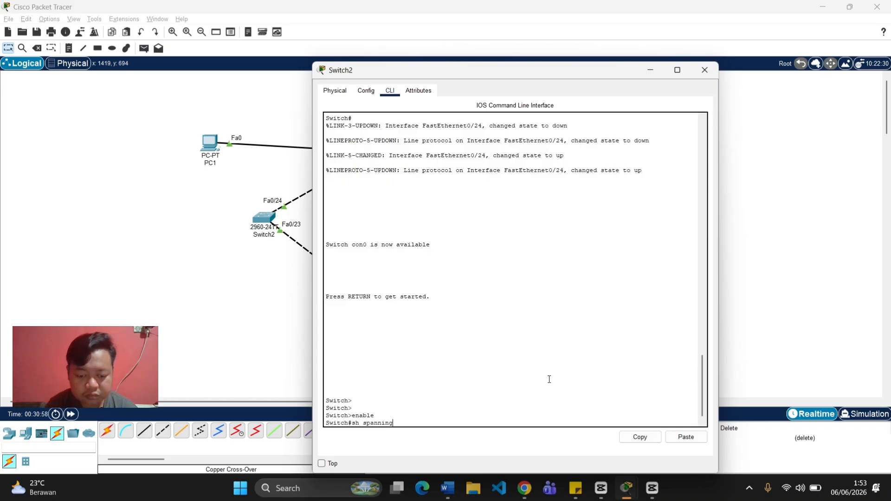
pyautogui.write('-tree')
pyautogui.press('Return')
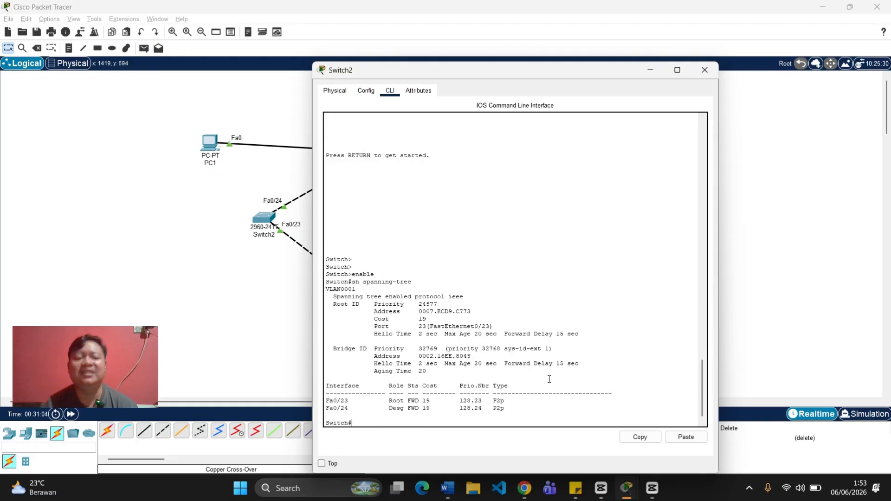
# - Close the Switch2, Switch0 and Switch3 device windows so only the topology remains open
pyautogui.click(705, 69)
pyautogui.moveTo(635, 497)
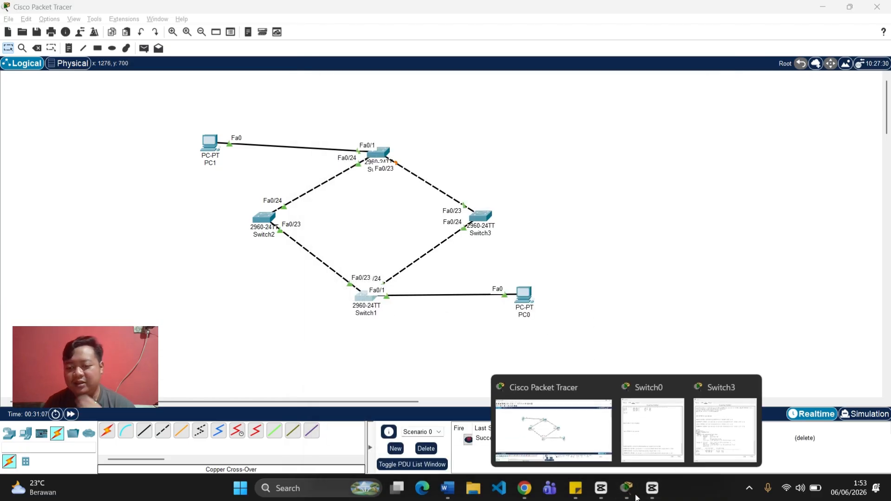
pyautogui.click(672, 386)
pyautogui.click(711, 387)
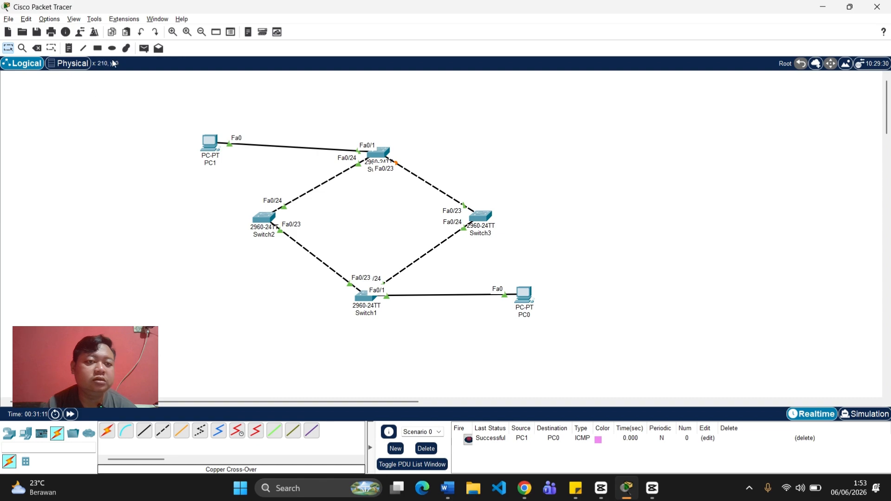
# - Send a simple PDU from PC1 to PC0
pyautogui.click(144, 47)
pyautogui.click(211, 145)
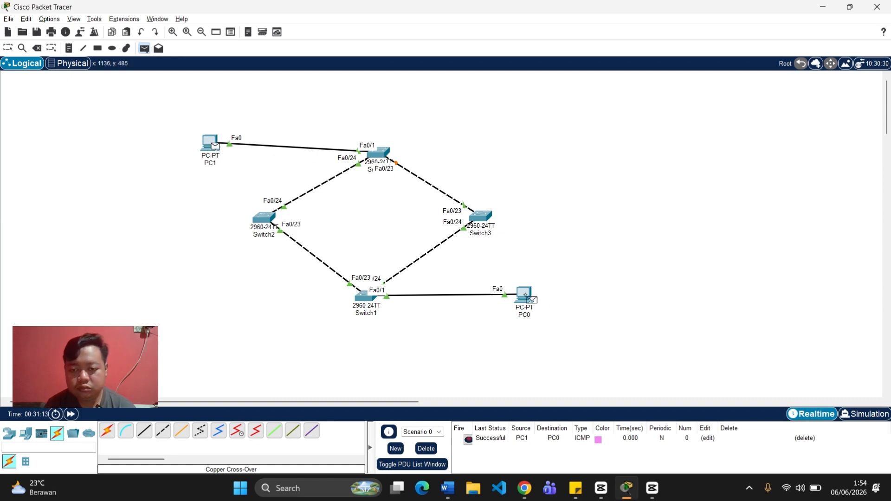
pyautogui.click(524, 296)
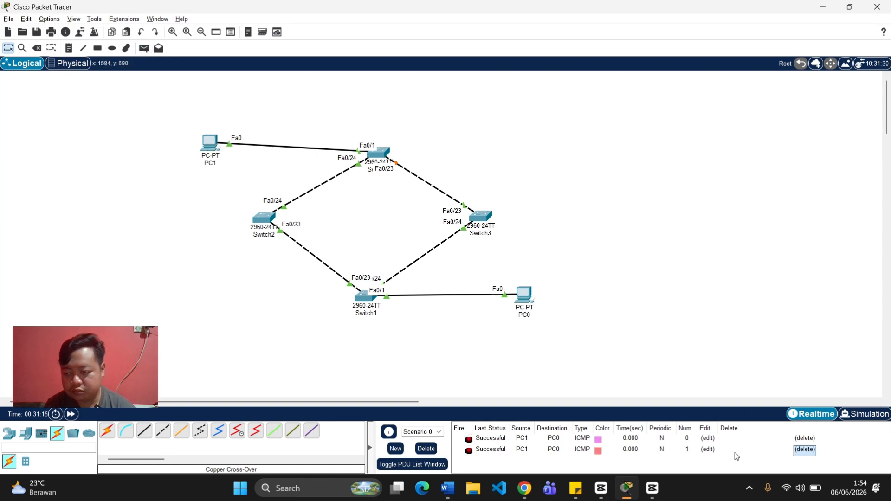
# - Switch to Simulation mode, fire the second PC1-to-PC0 PDU and play the simulation to follow its path through the switches
pyautogui.click(863, 413)
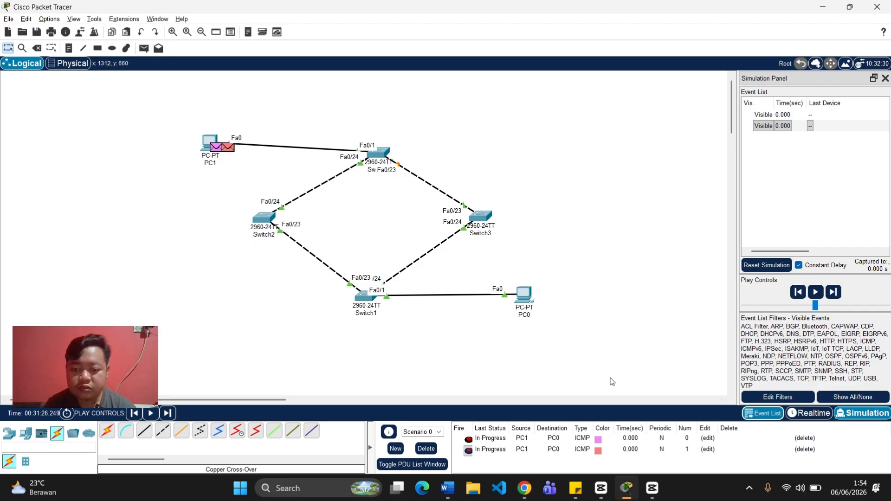
pyautogui.click(478, 453)
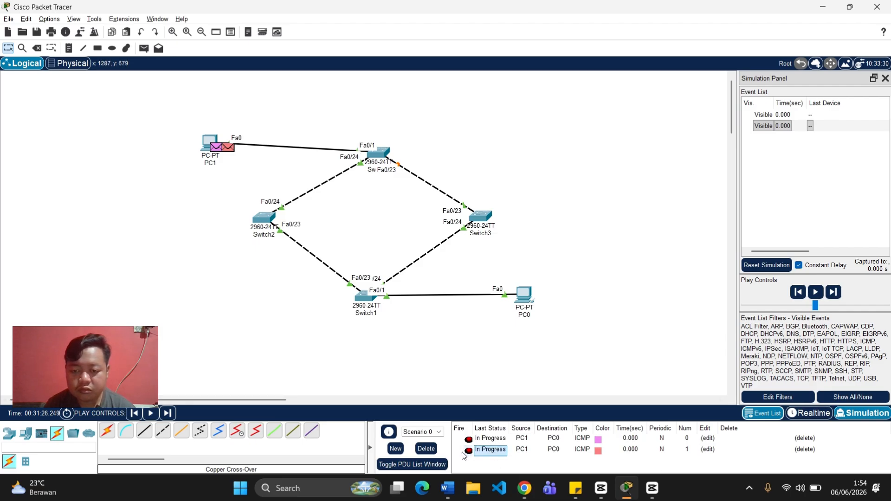
pyautogui.click(468, 451)
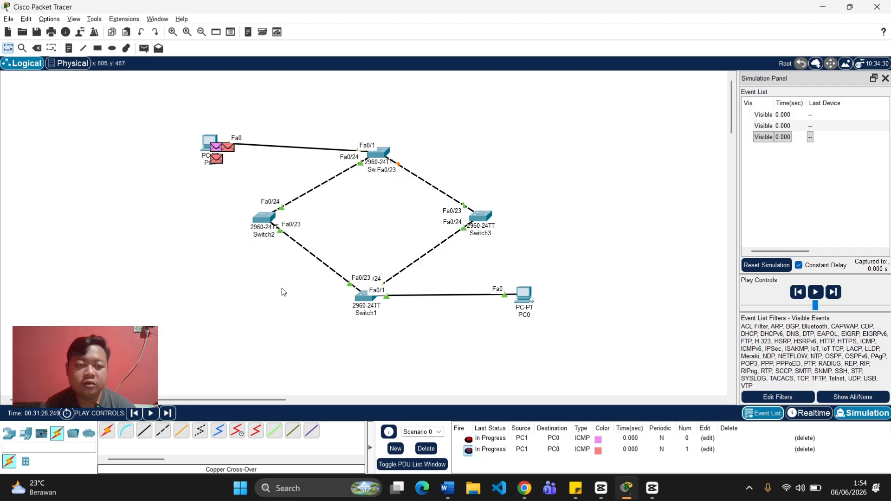
pyautogui.click(820, 293)
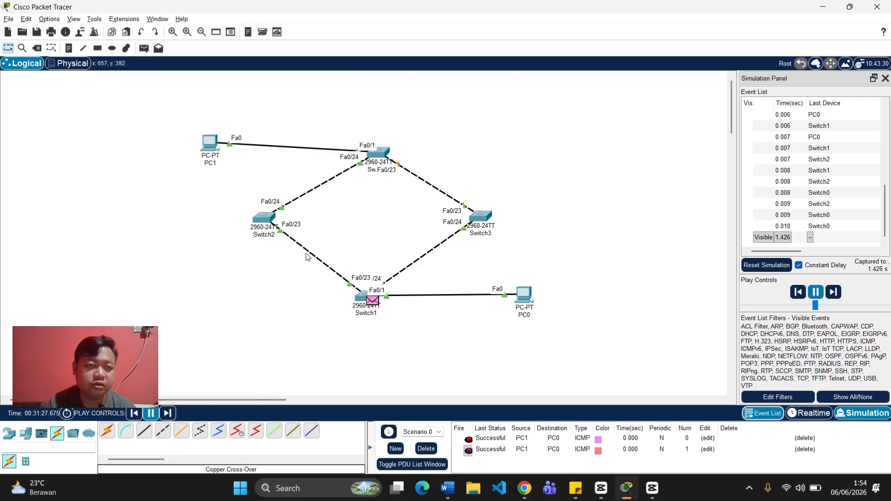
# - Return to Realtime mode and delete the Fa0/24 link between Switch0 and Switch2
pyautogui.click(808, 413)
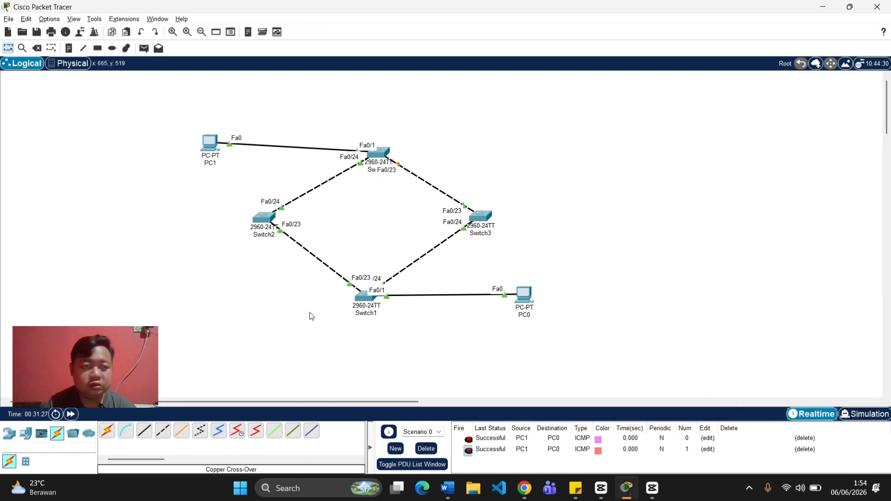
pyautogui.click(36, 47)
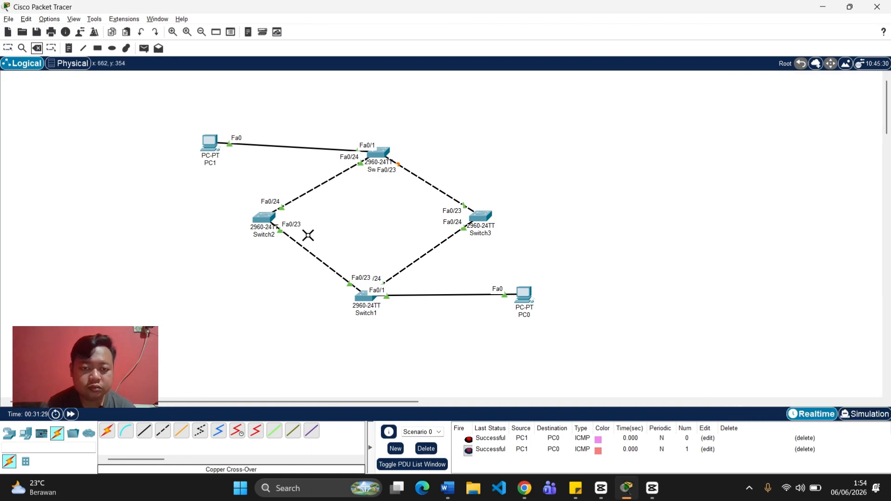
pyautogui.click(305, 193)
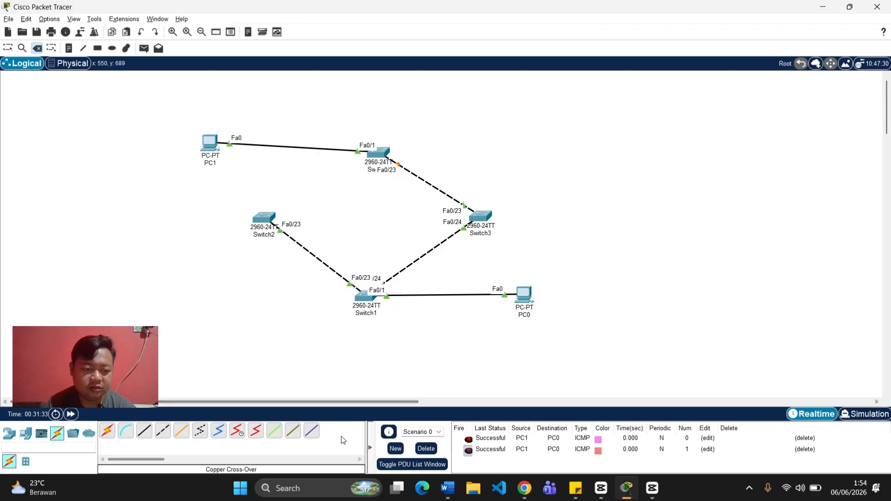
# - Fast-forward the simulation time so the spanning tree reconverges over the Switch3 path, and minimize the Packet Tracer window
pyautogui.click(70, 416)
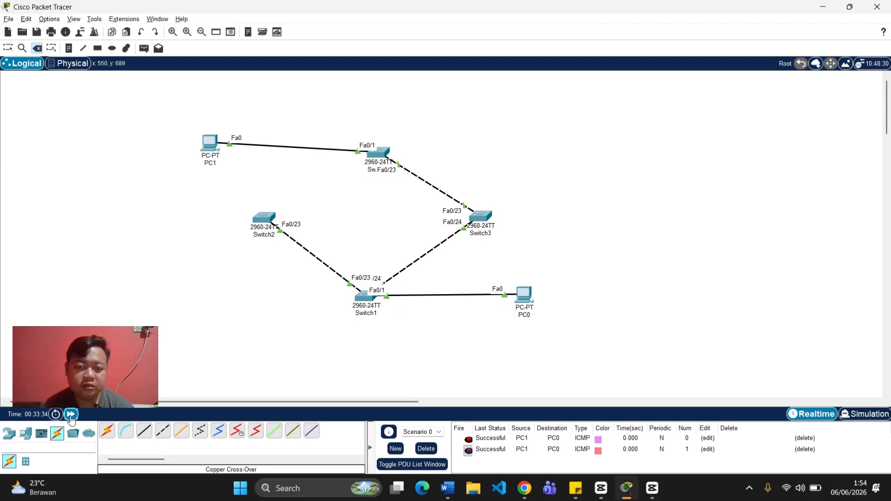
pyautogui.click(70, 416)
pyautogui.click(71, 417)
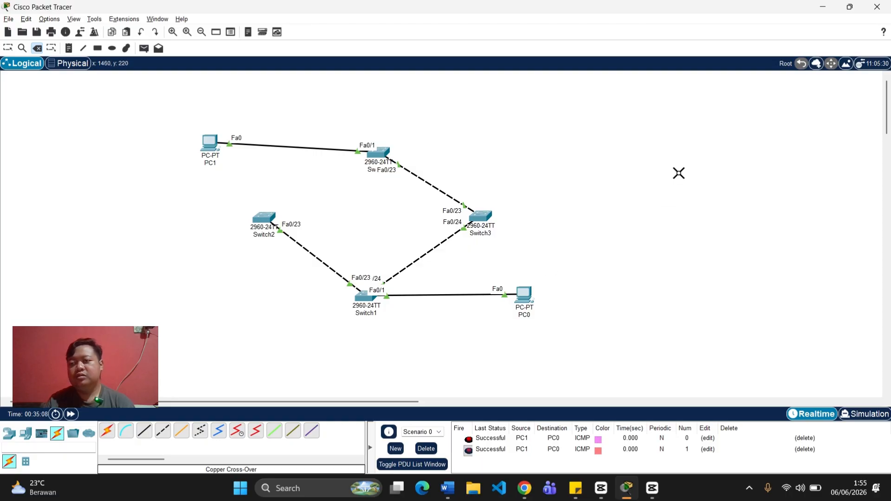
pyautogui.click(825, 6)
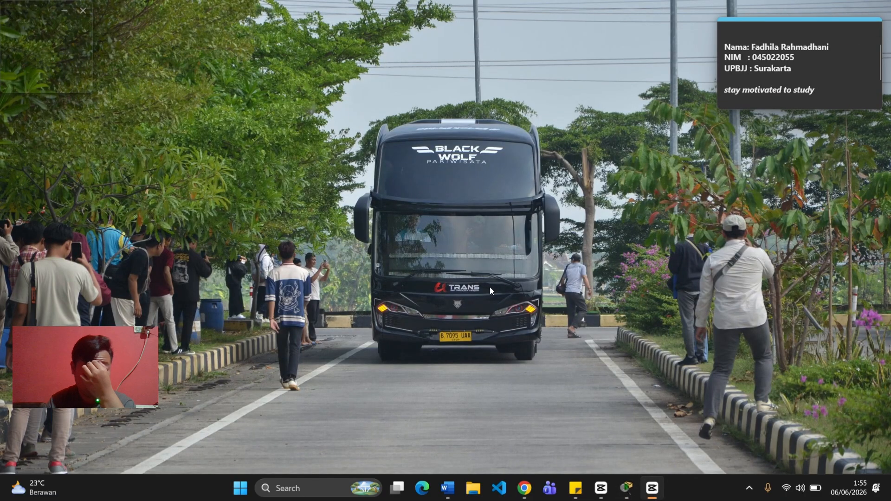